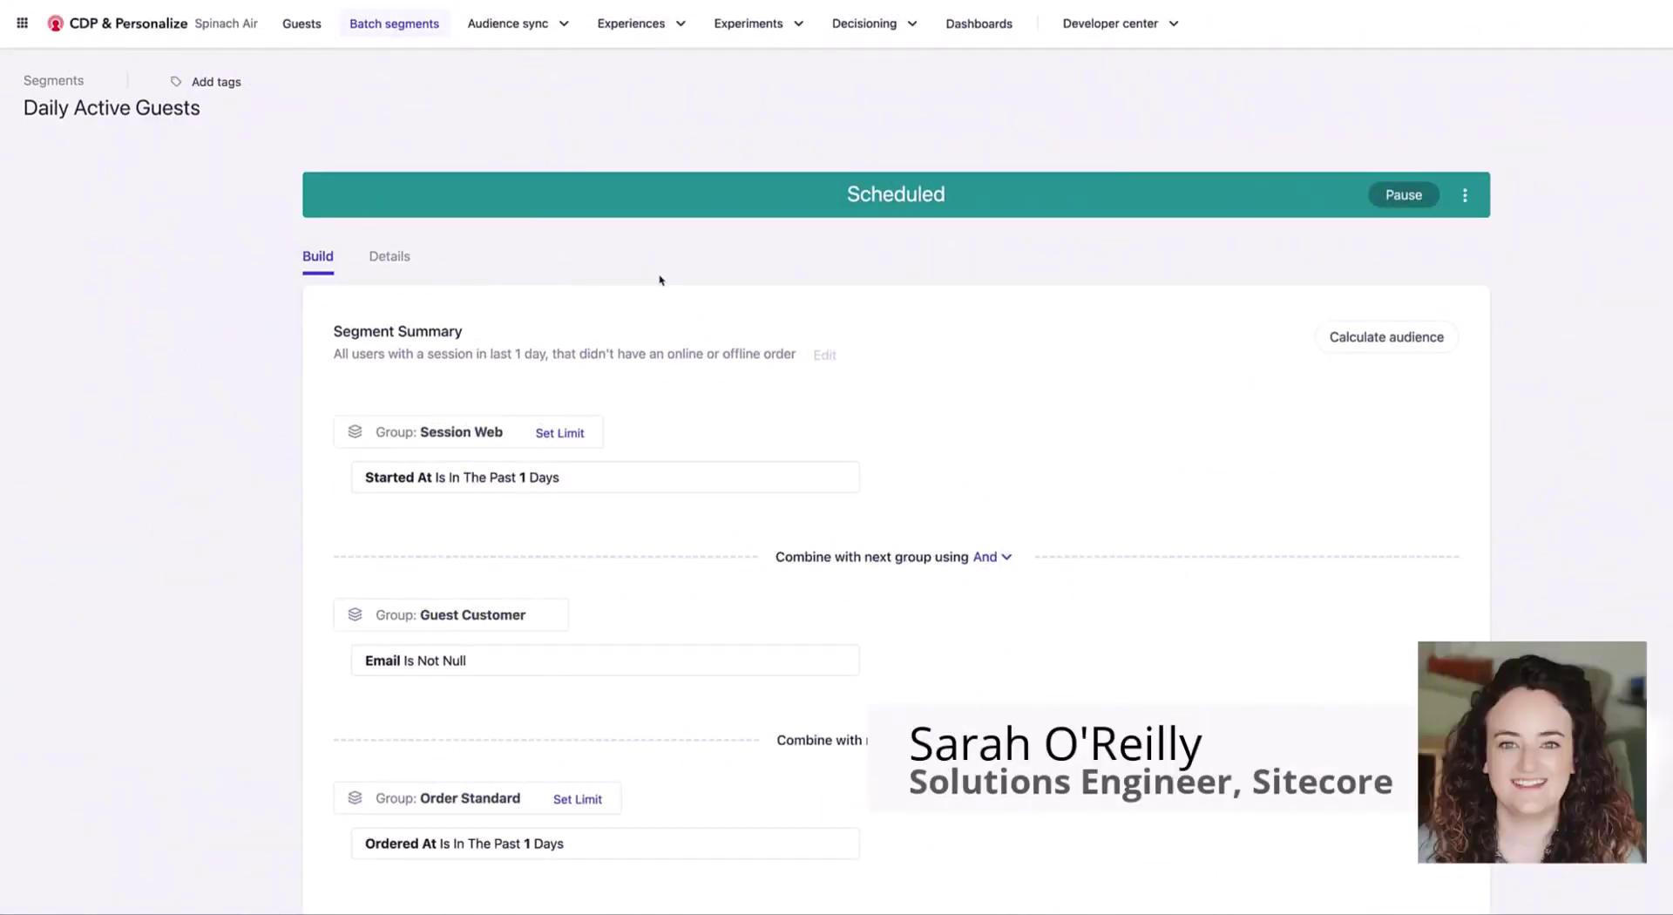
# - Review the Daily Active Guests segment's conditions and usage details, and open its Export to Google Ads sync in a new browser tab
pyautogui.scroll(-1, 660, 279)
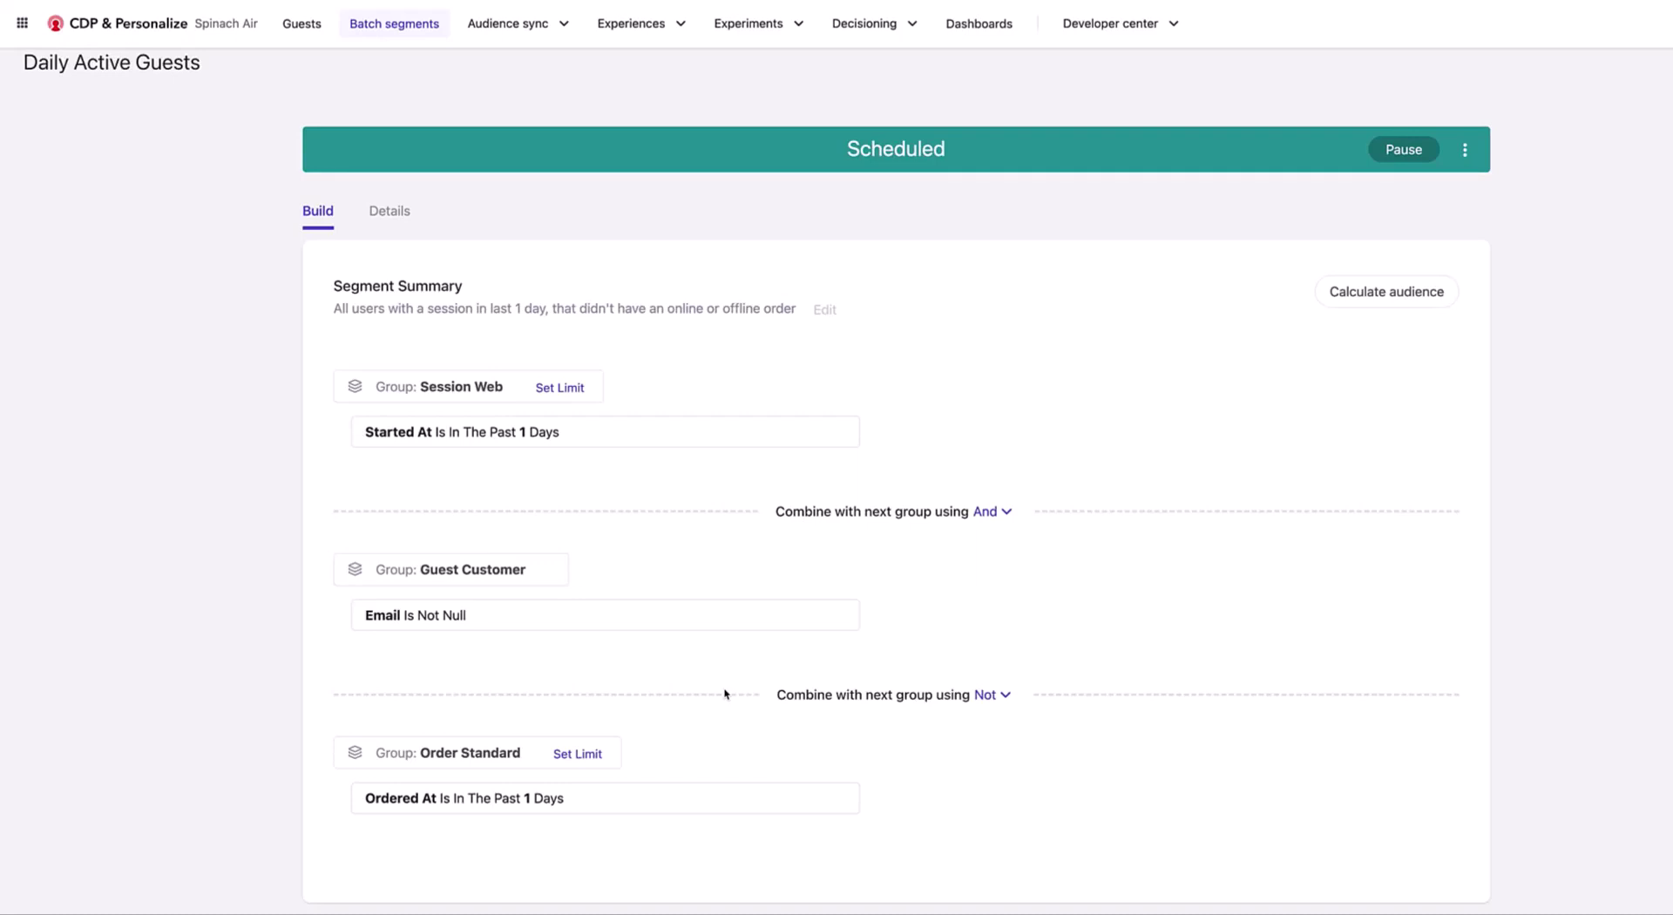
pyautogui.click(388, 211)
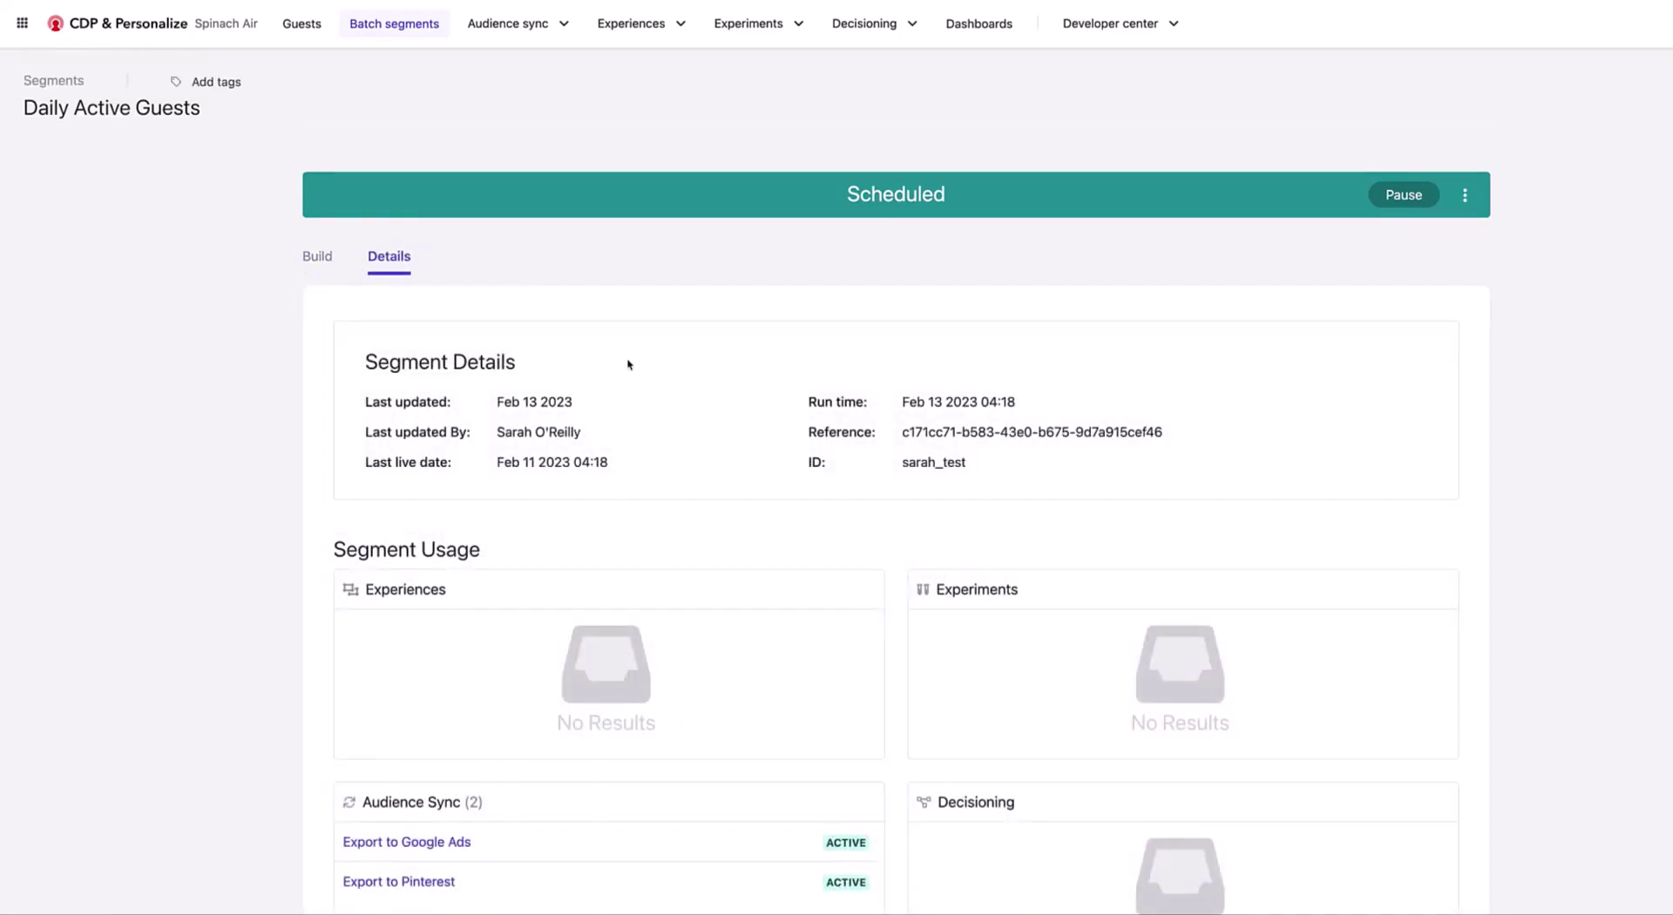
pyautogui.scroll(-3, 629, 365)
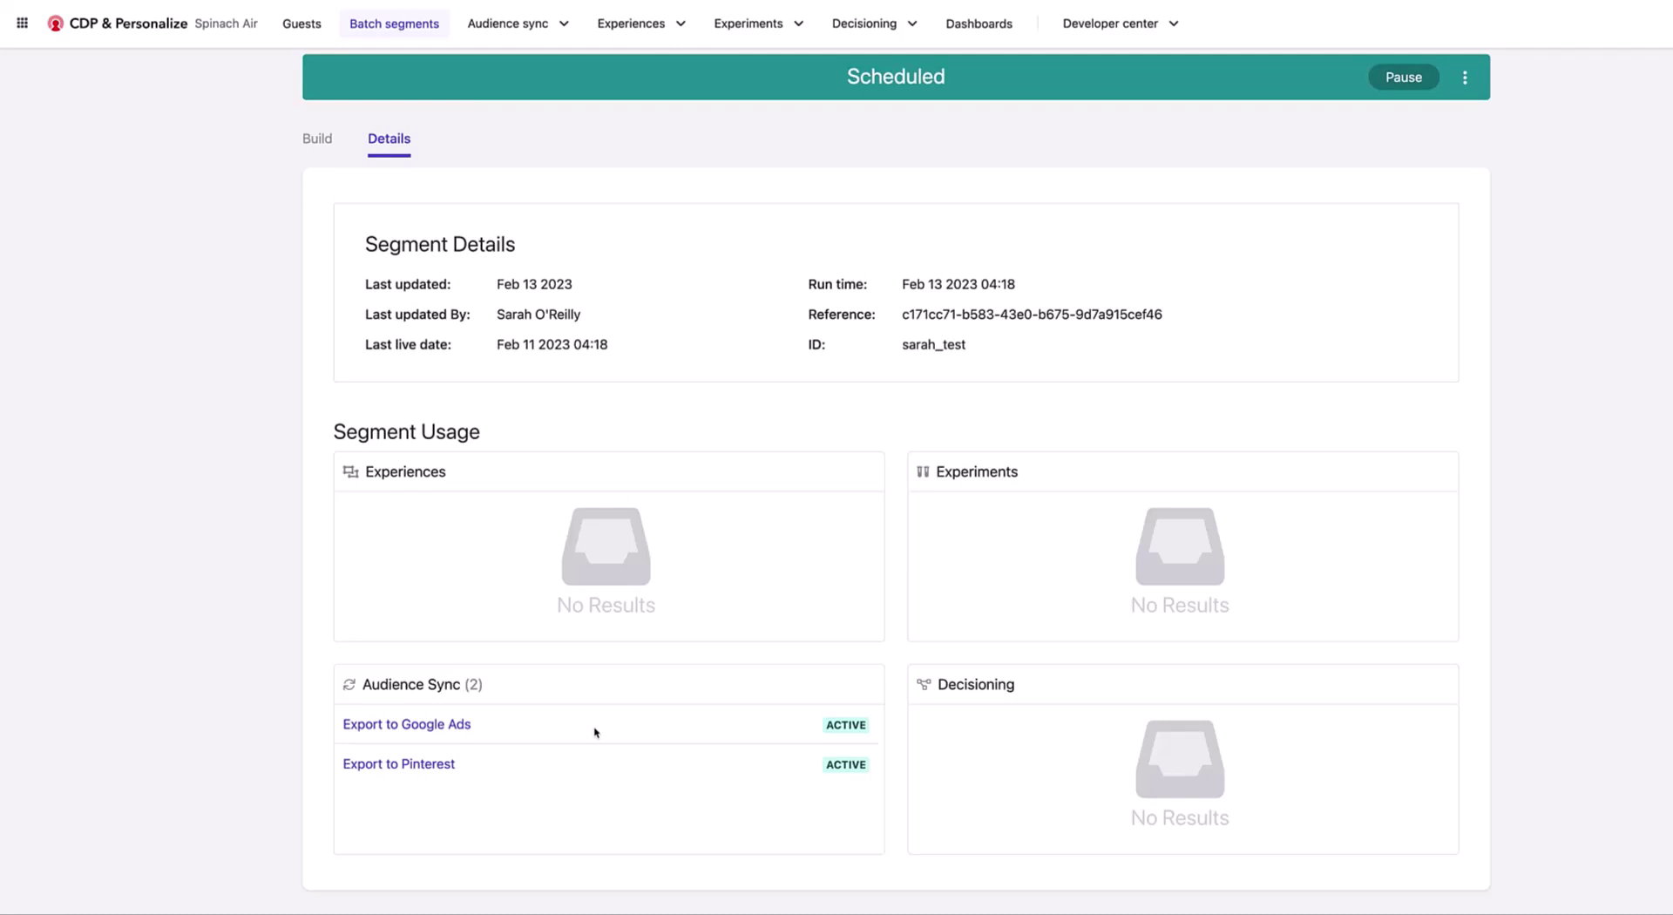
pyautogui.rightClick(431, 727)
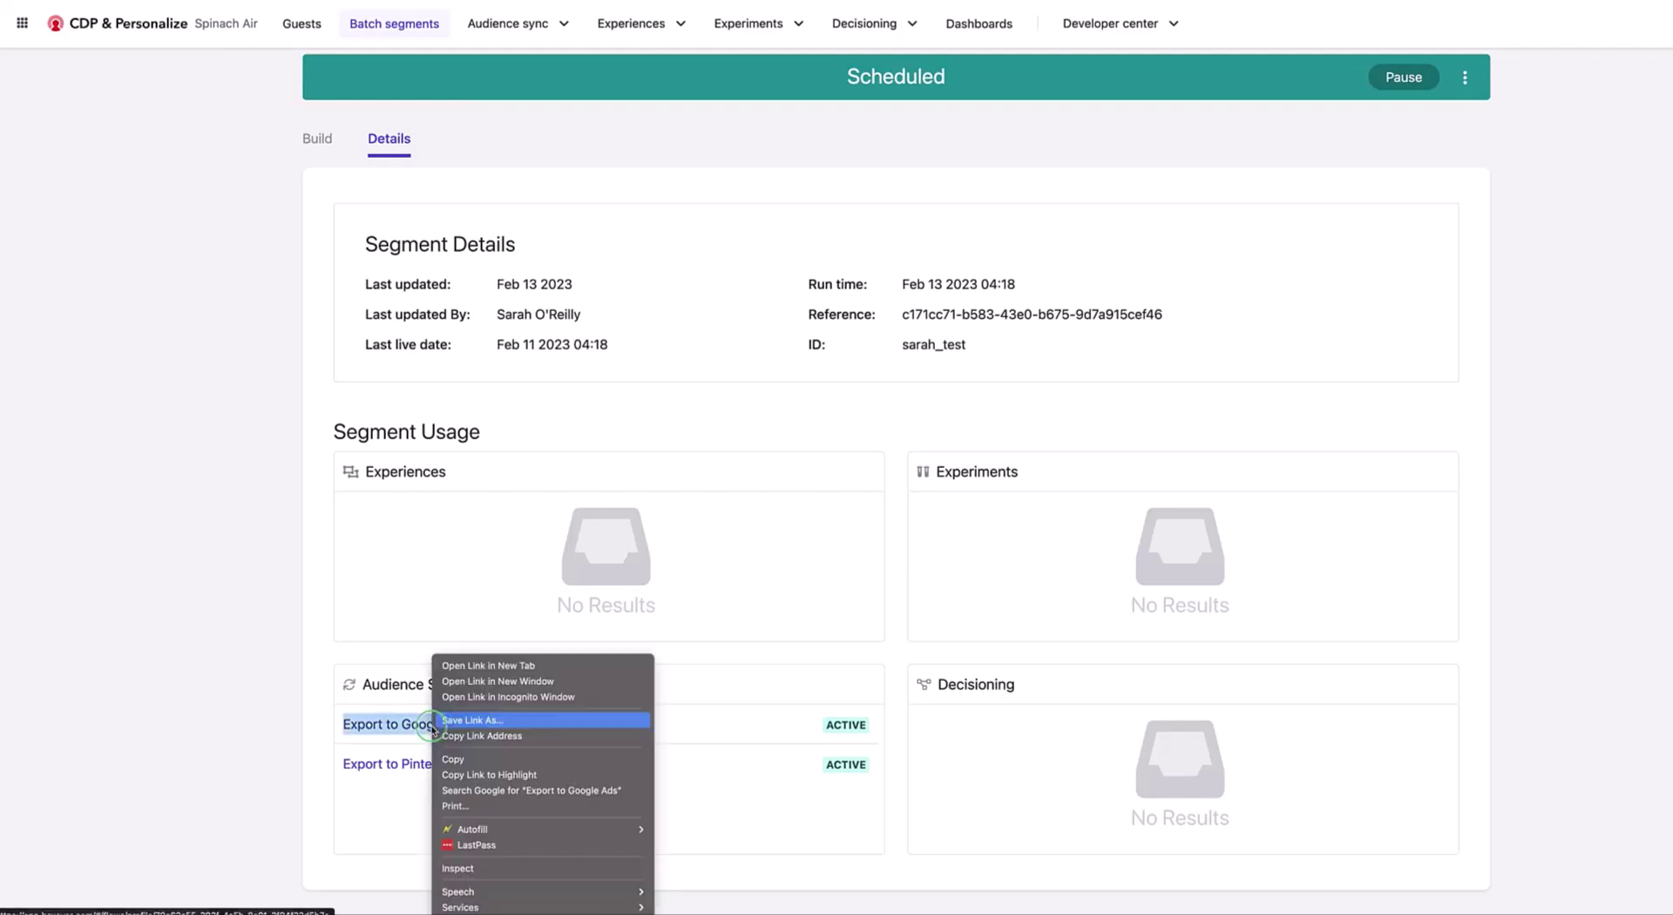
pyautogui.click(488, 666)
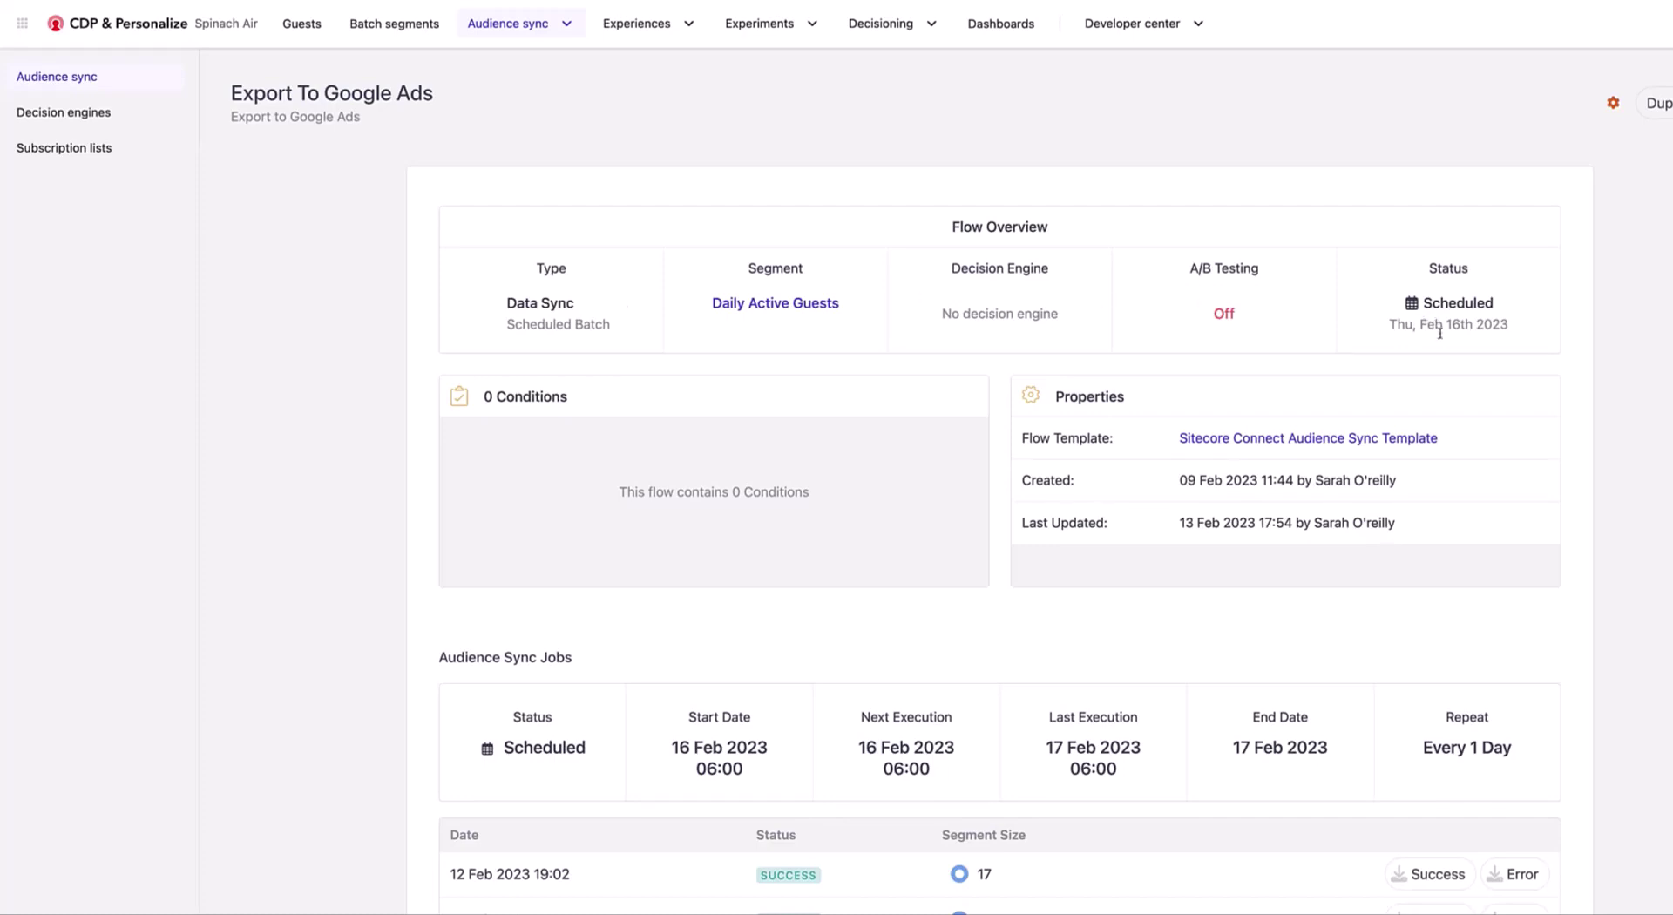
# - Review the Audience Sync Jobs schedule and run history of the Export to Google Ads flow
pyautogui.scroll(-4, 1364, 323)
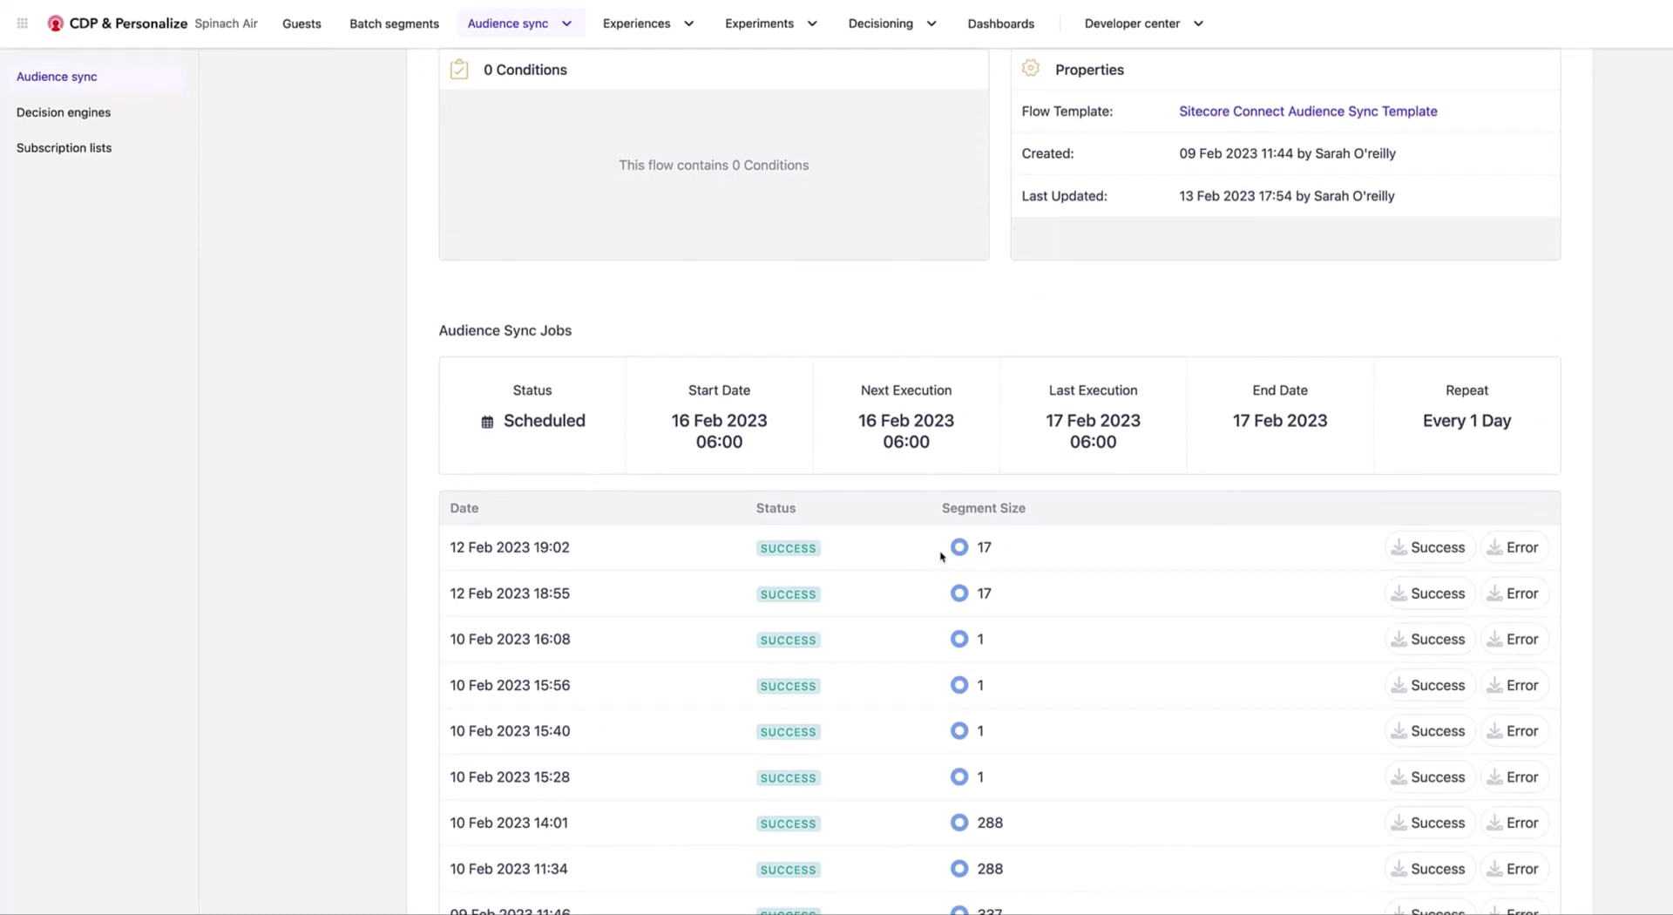
pyautogui.click(1526, 556)
pyautogui.scroll(4, 1084, 542)
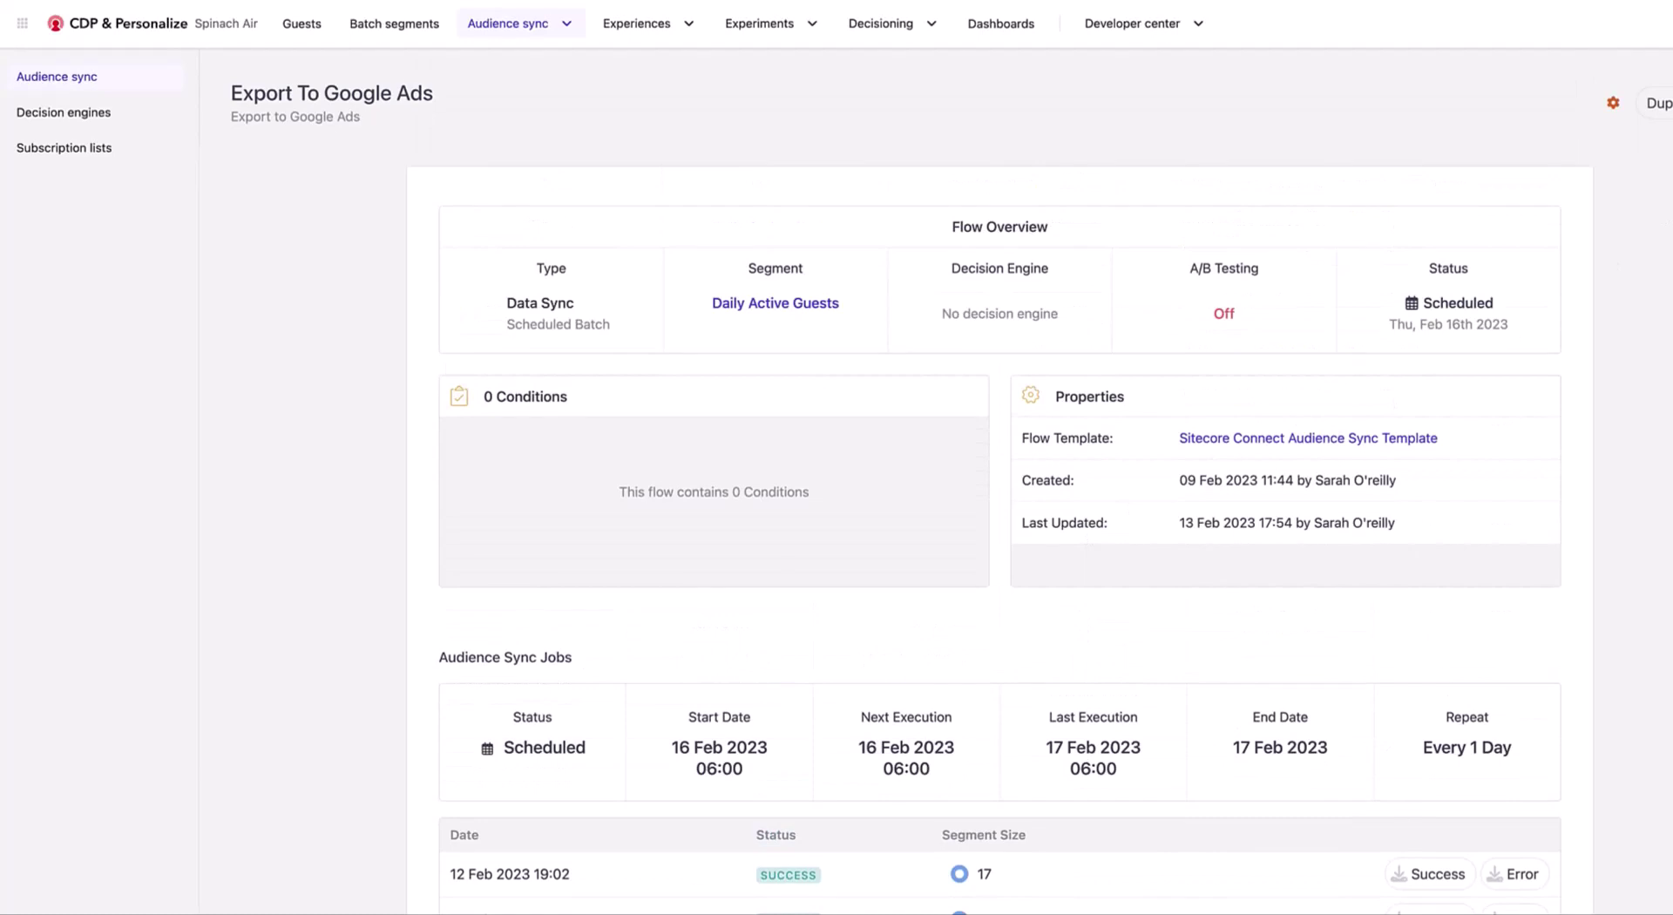
# - Open the Export to Google Ads flow for editing and view its trigger, schedule and segment settings
pyautogui.click(984, 345)
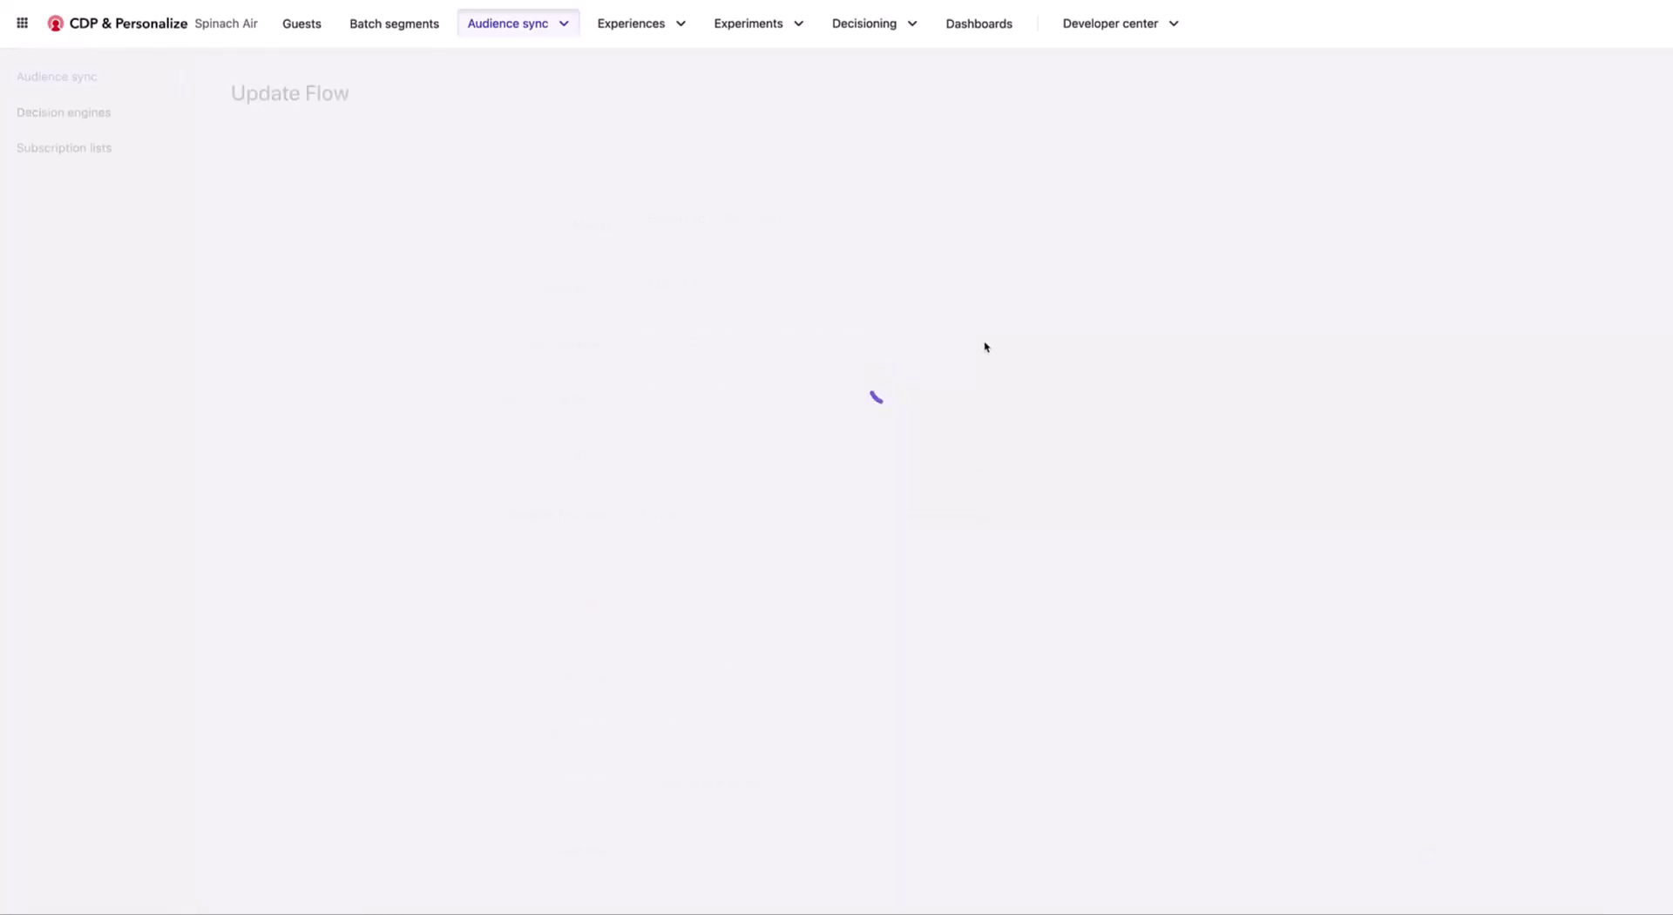
pyautogui.scroll(-4, 884, 363)
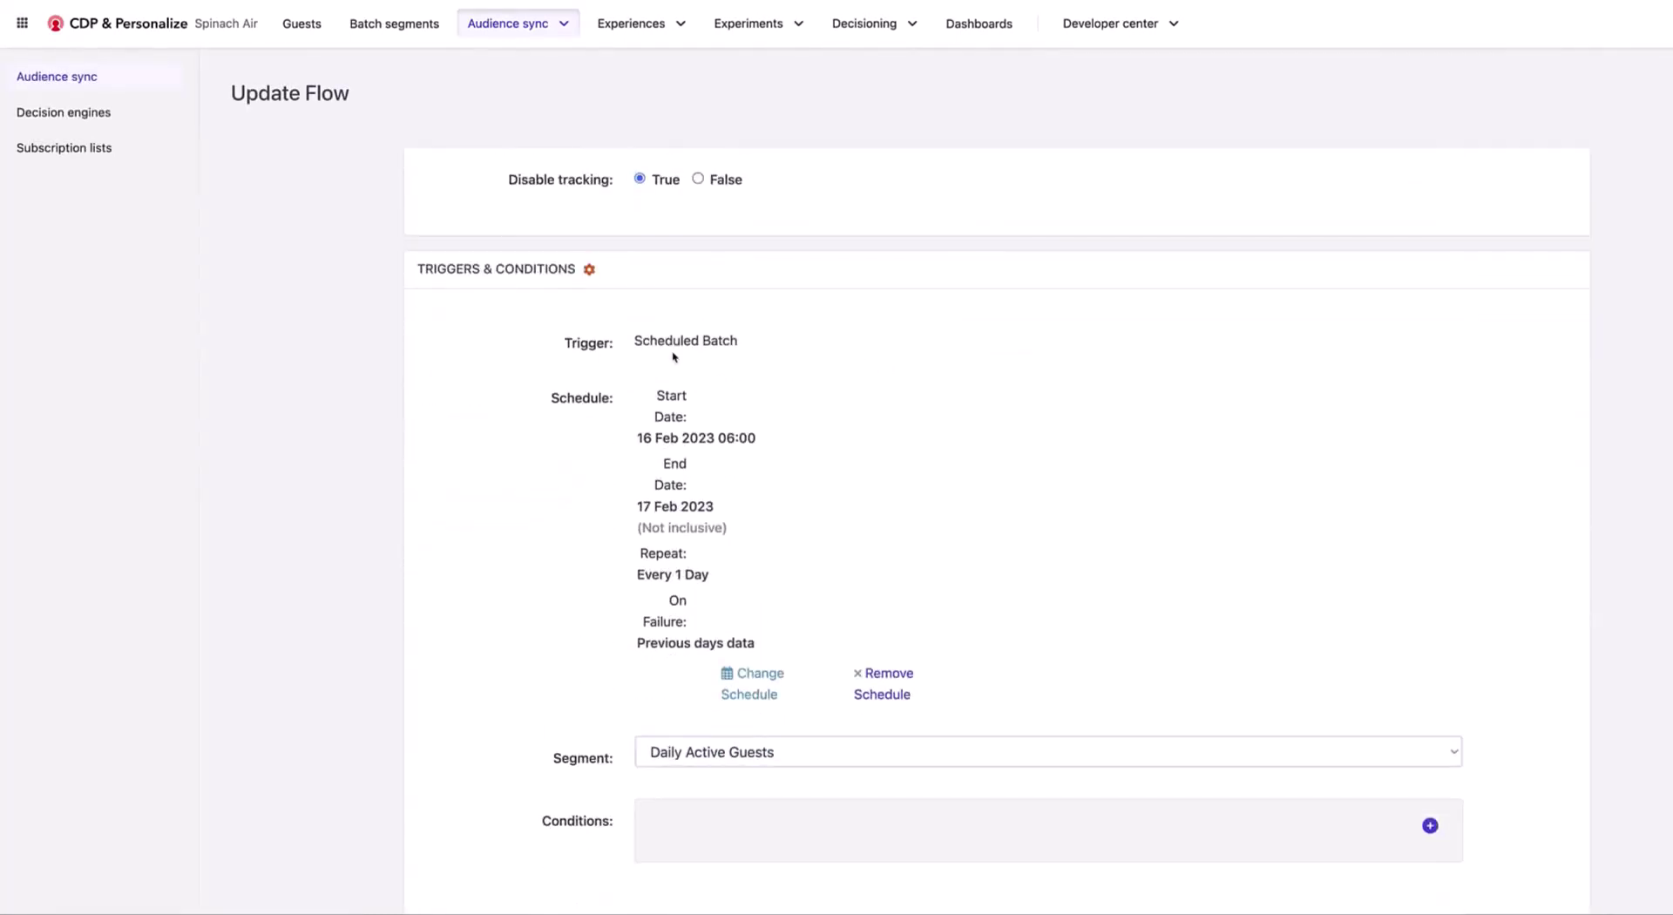
pyautogui.scroll(-1, 815, 562)
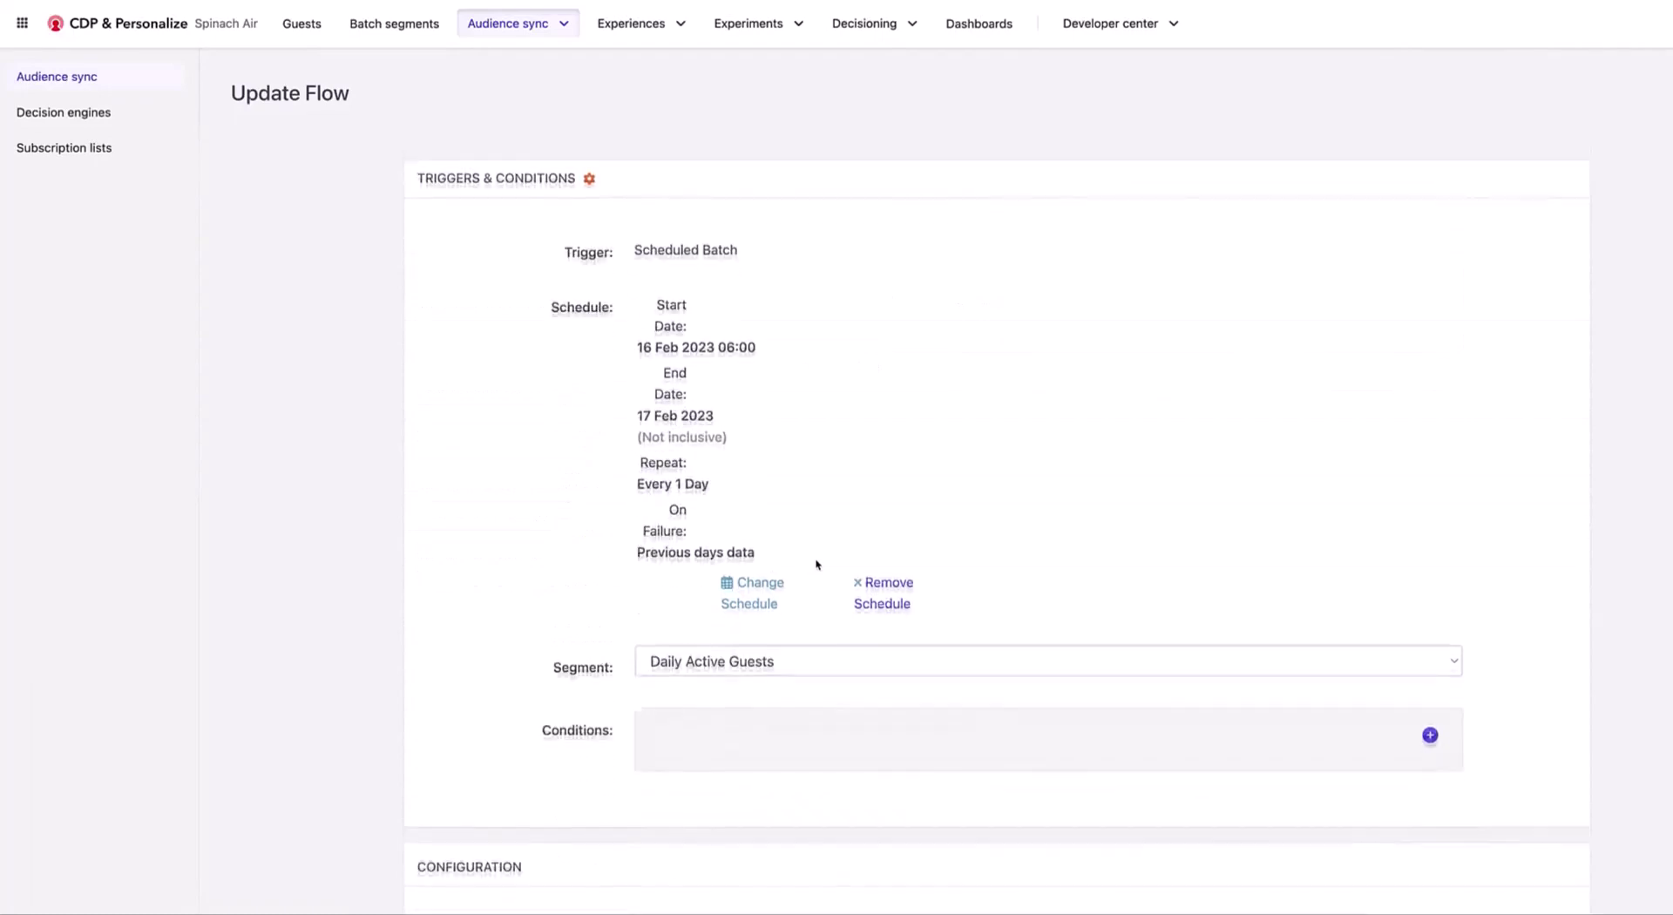
# - Inspect the flow's schedule configuration, including the date range calendar and repeat time options, and cancel out of it
pyautogui.click(764, 587)
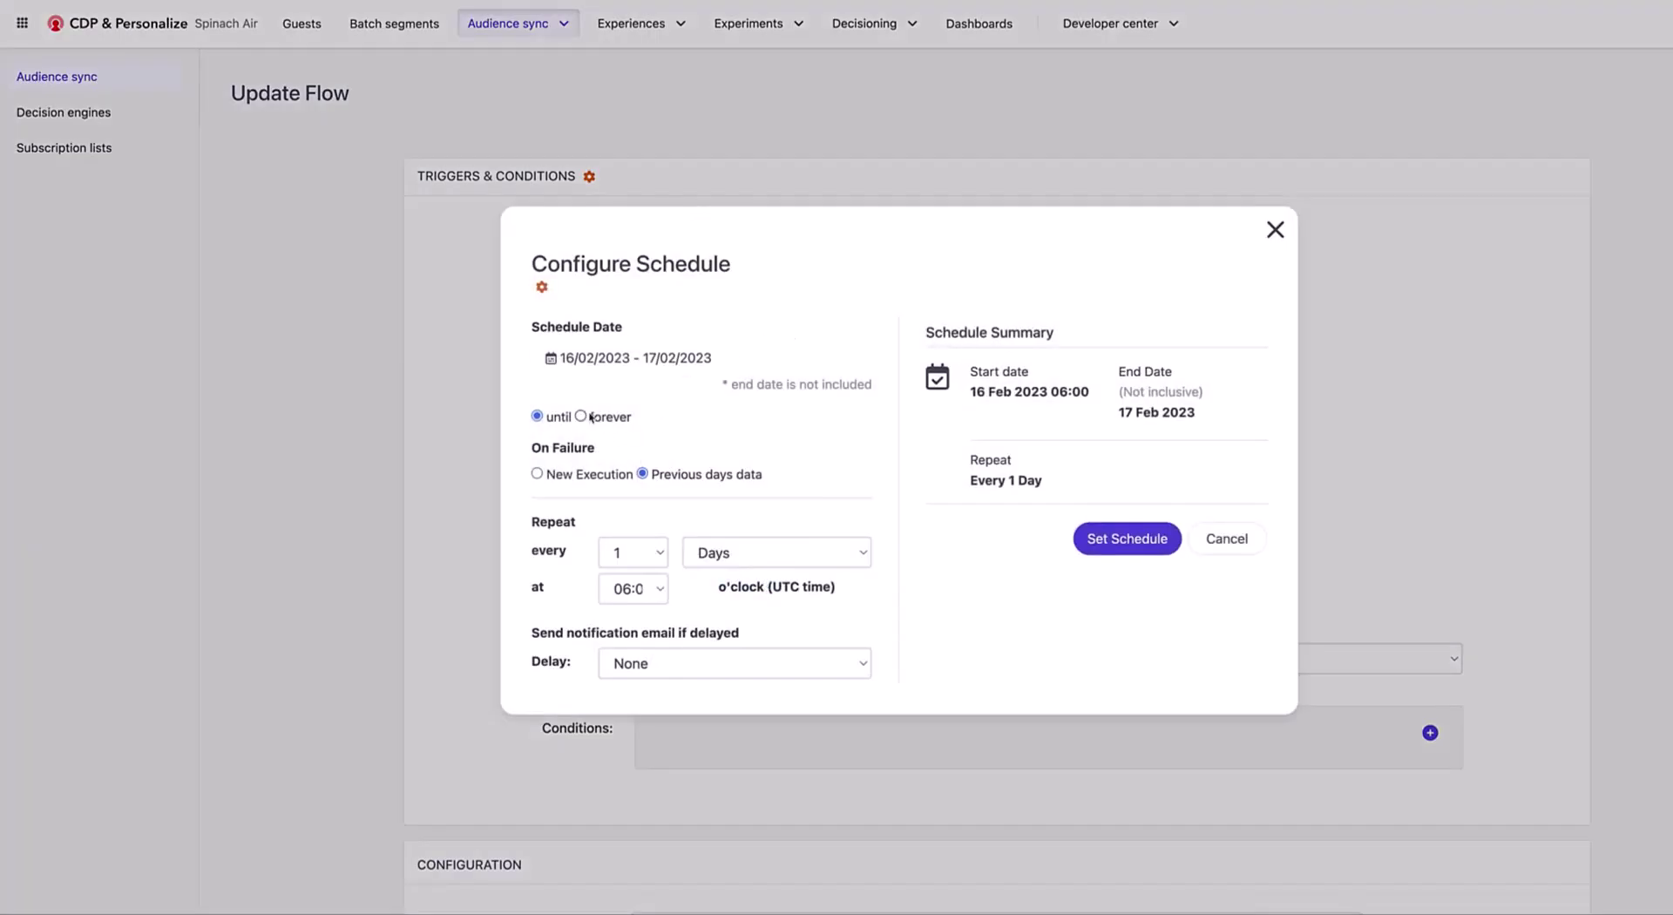
pyautogui.click(585, 359)
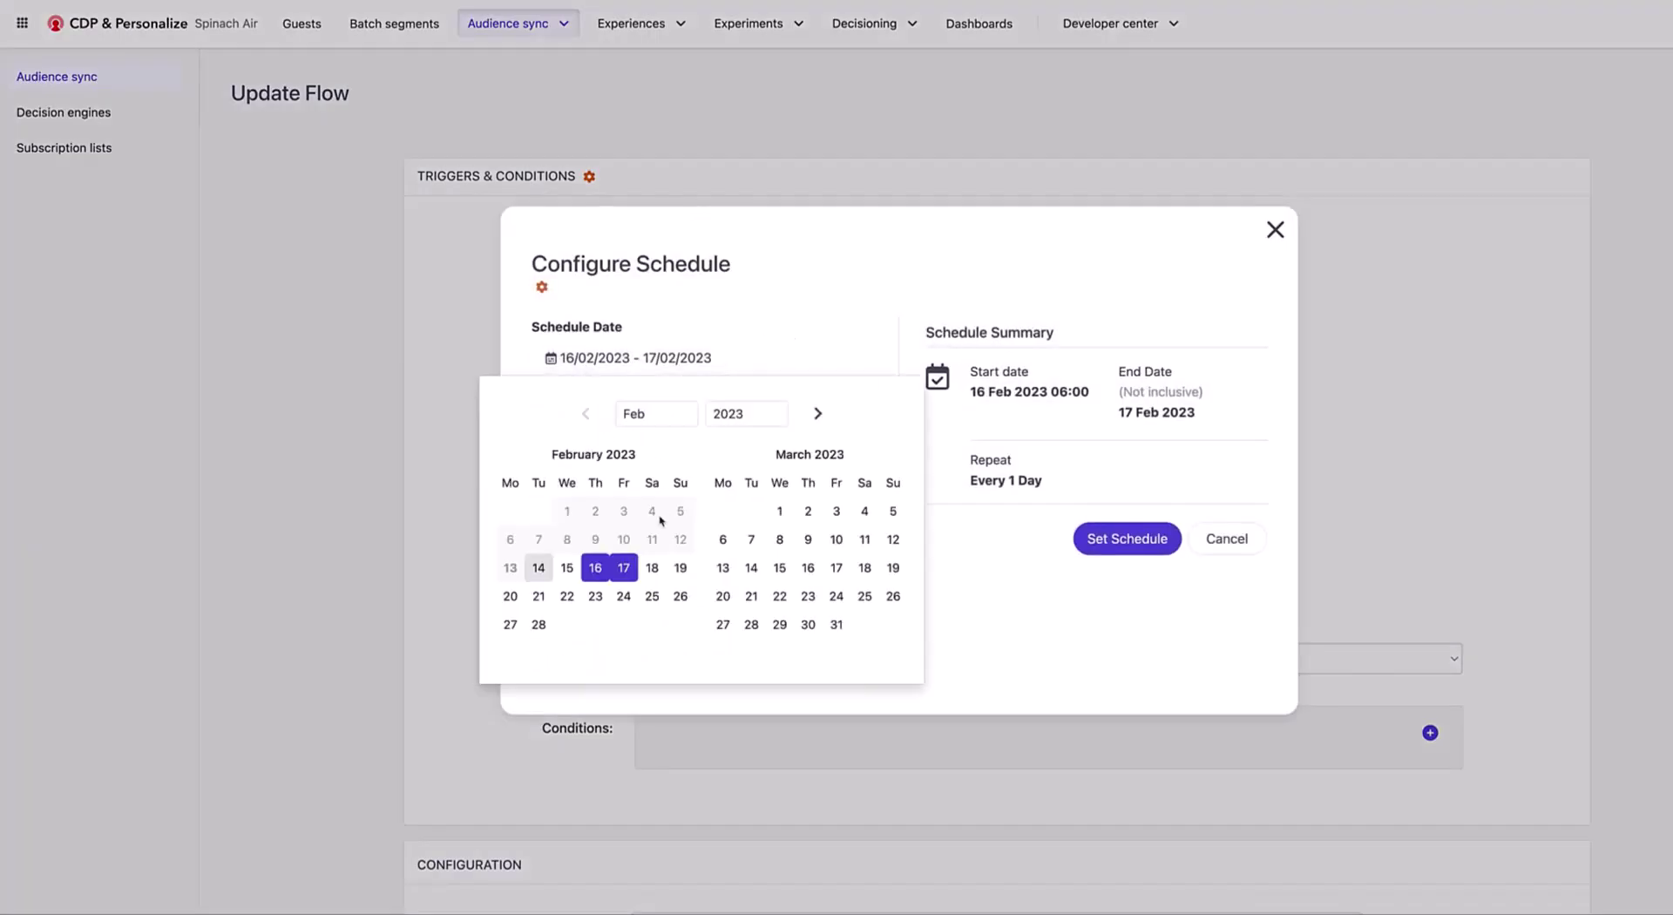
pyautogui.click(836, 293)
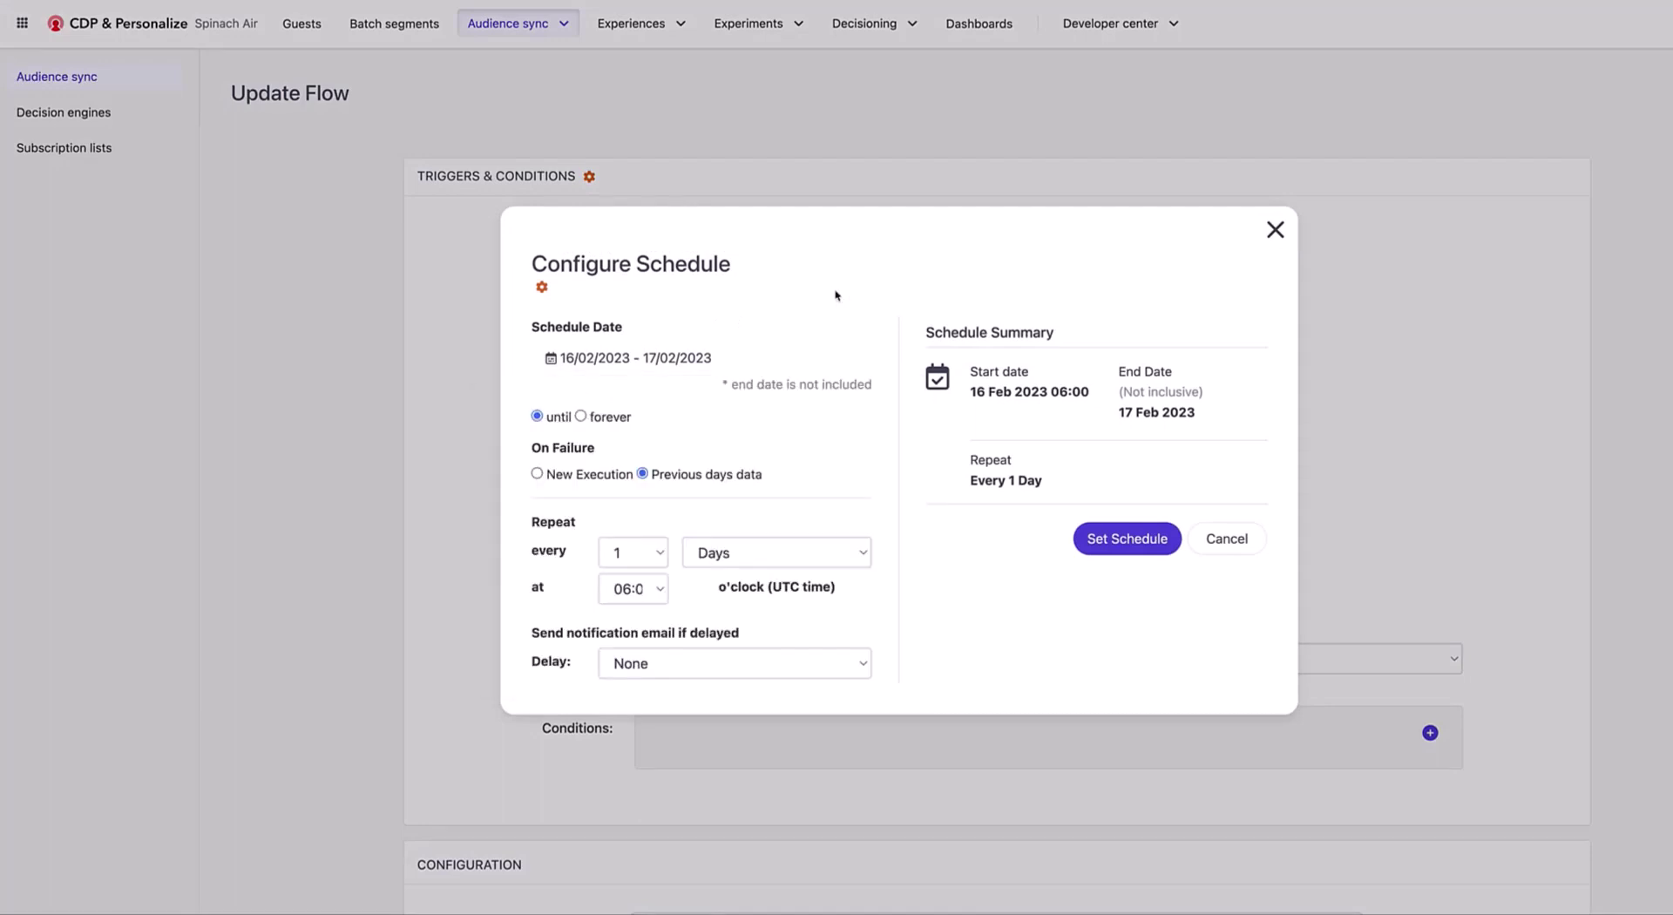
pyautogui.click(655, 591)
pyautogui.click(845, 497)
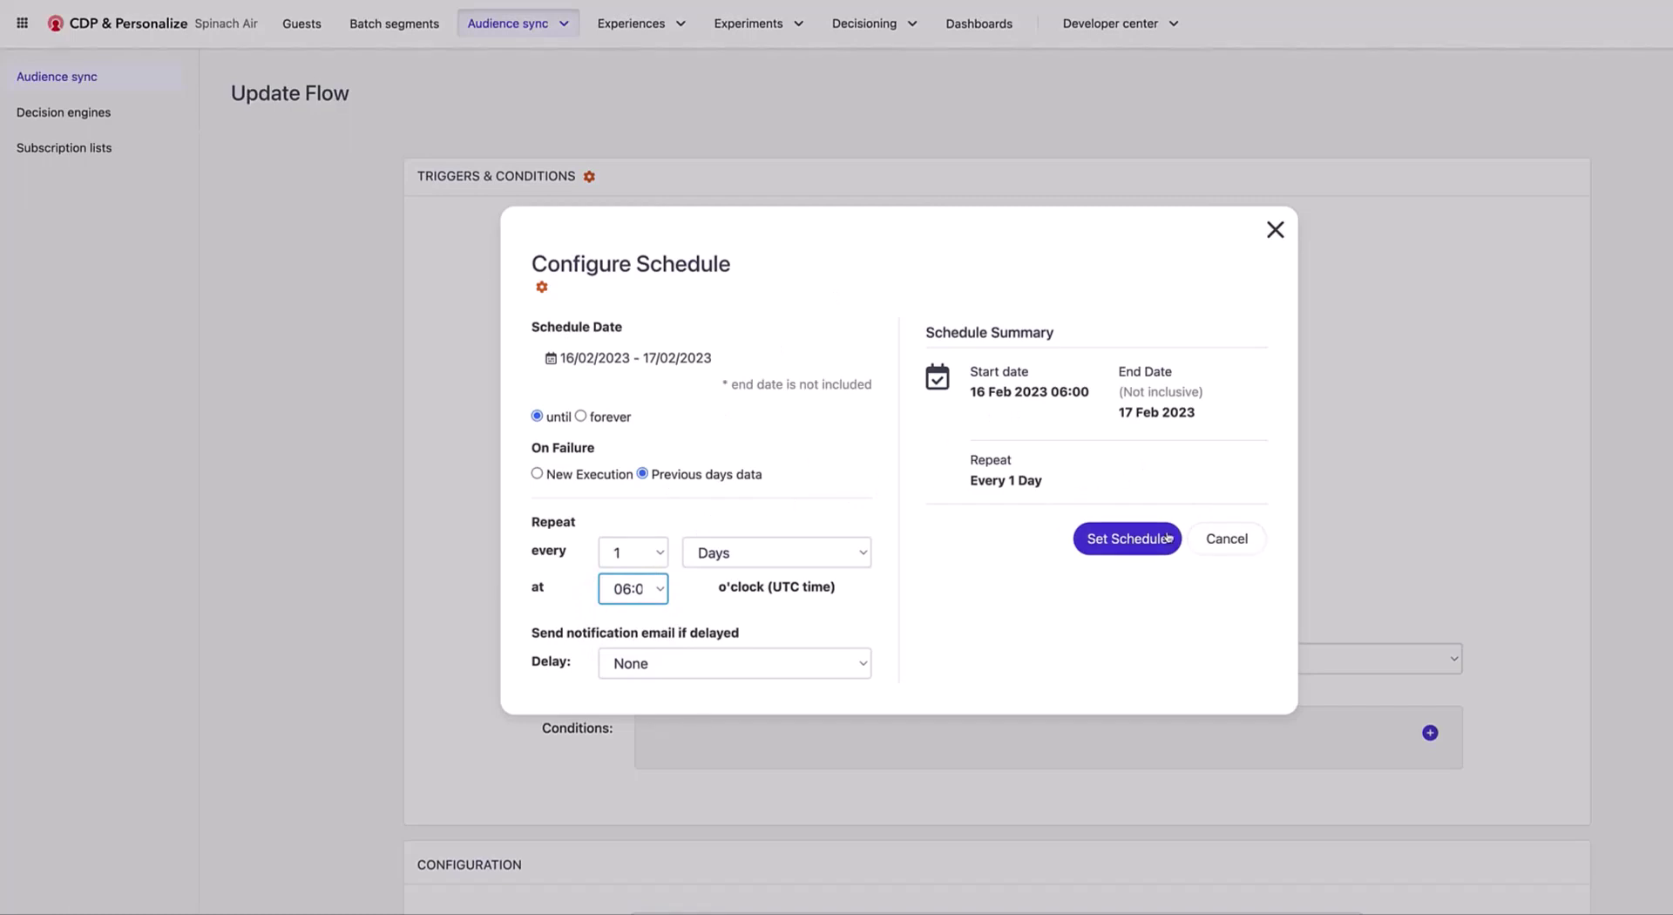
pyautogui.click(1220, 539)
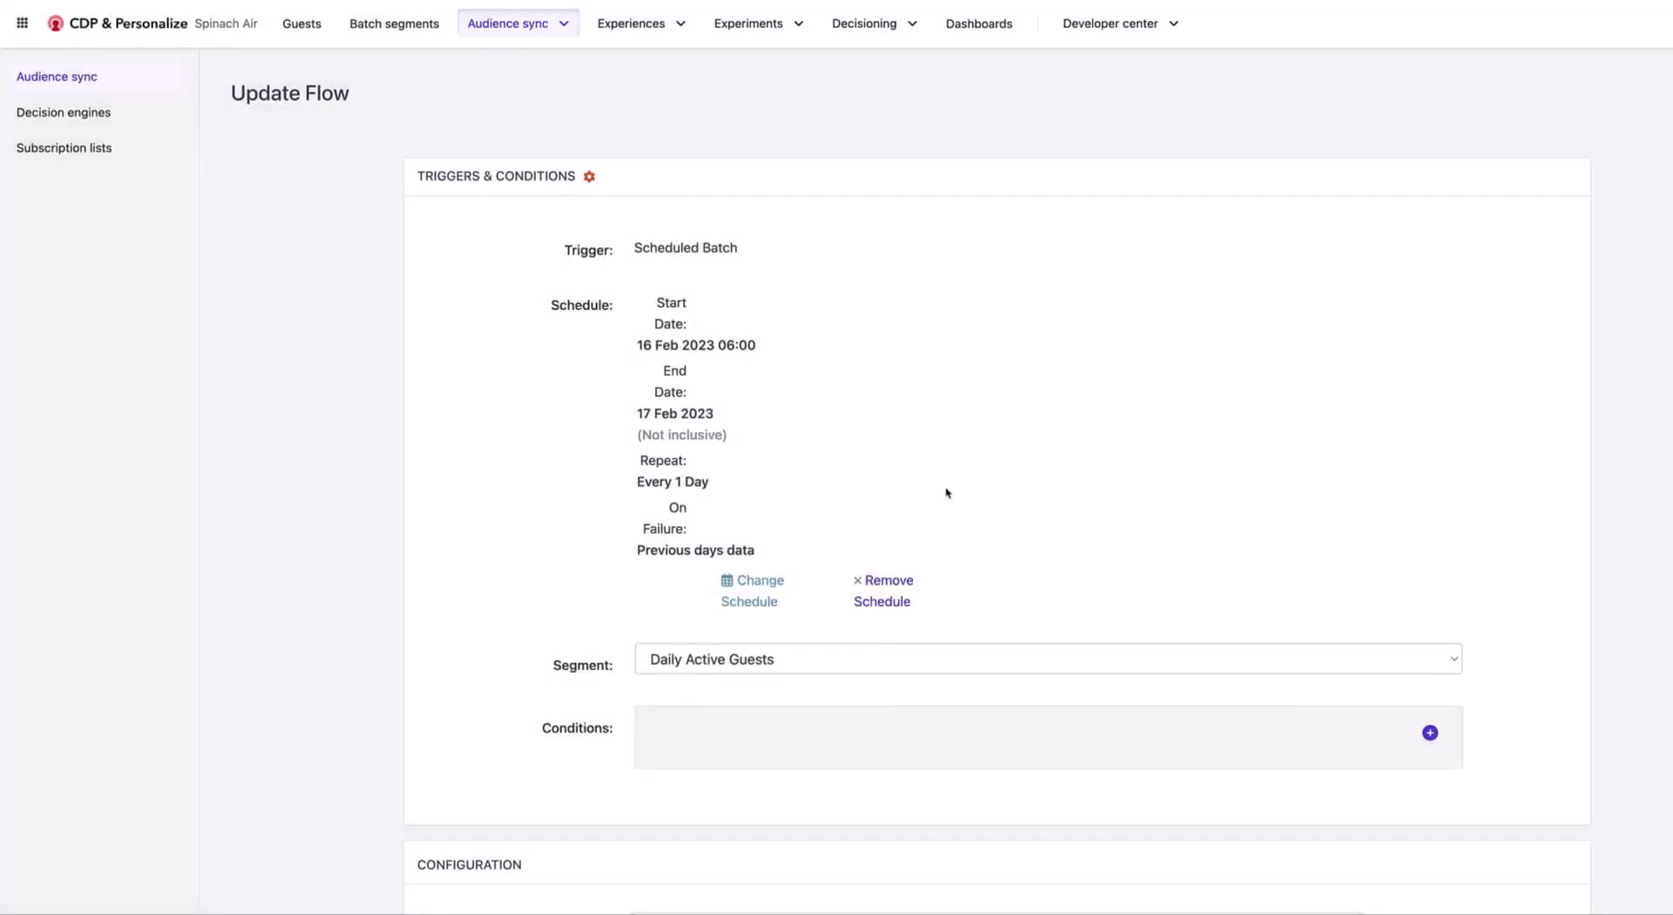
# - Examine the flow's configuration: notification email, credentials, webhook URL, storage location and the available content types
pyautogui.scroll(-5, 872, 496)
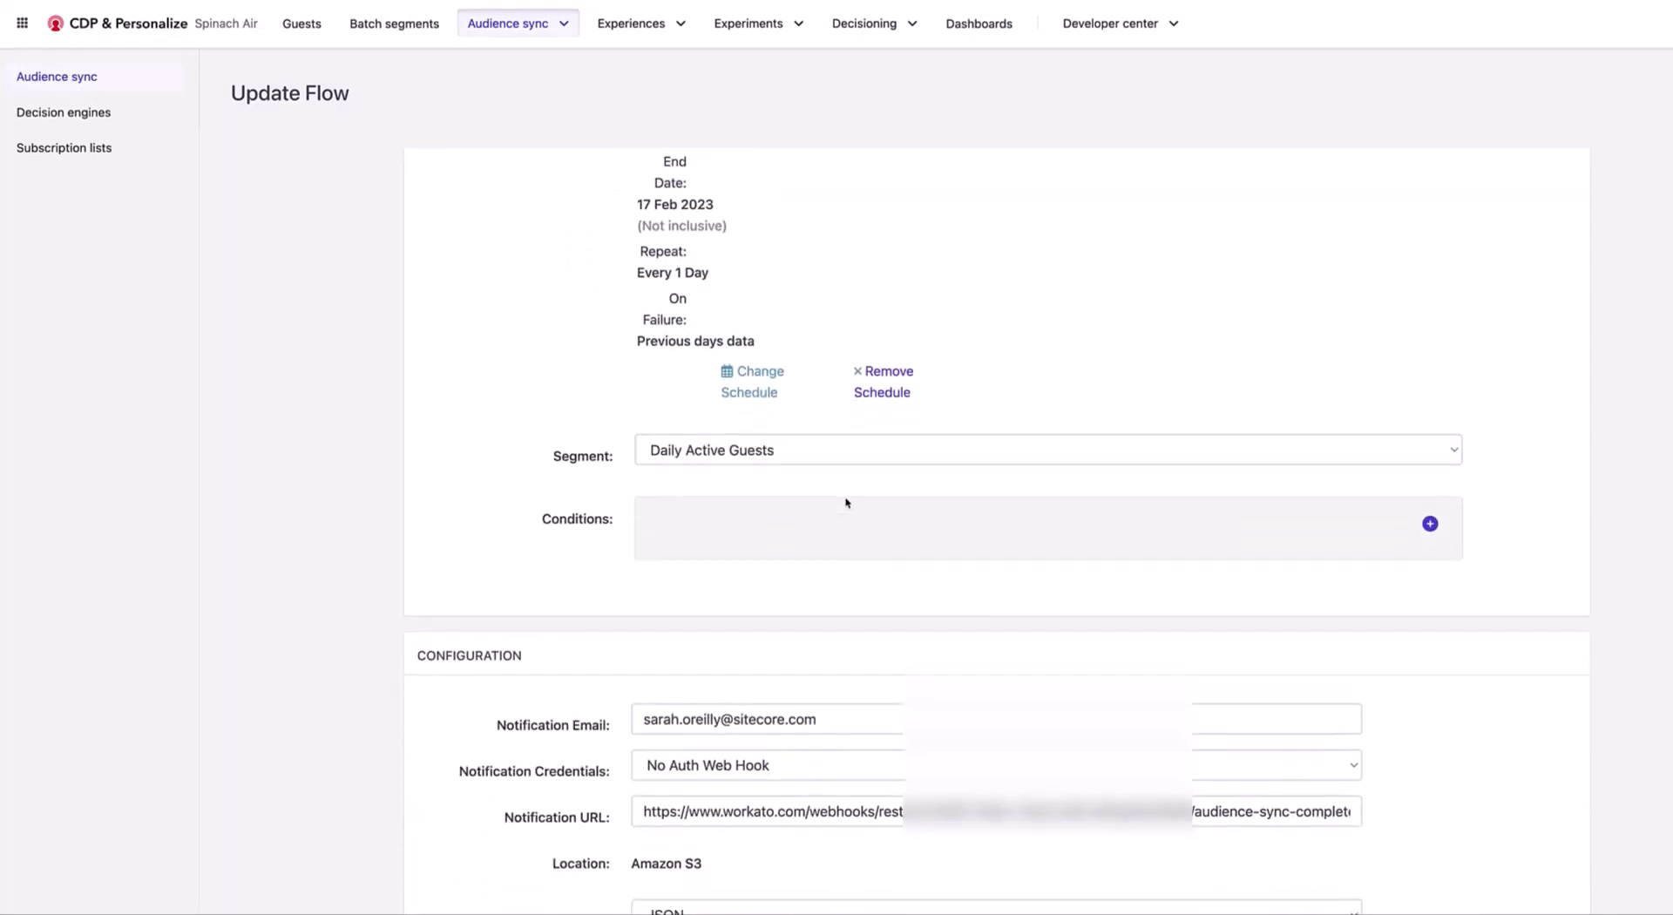
pyautogui.click(553, 543)
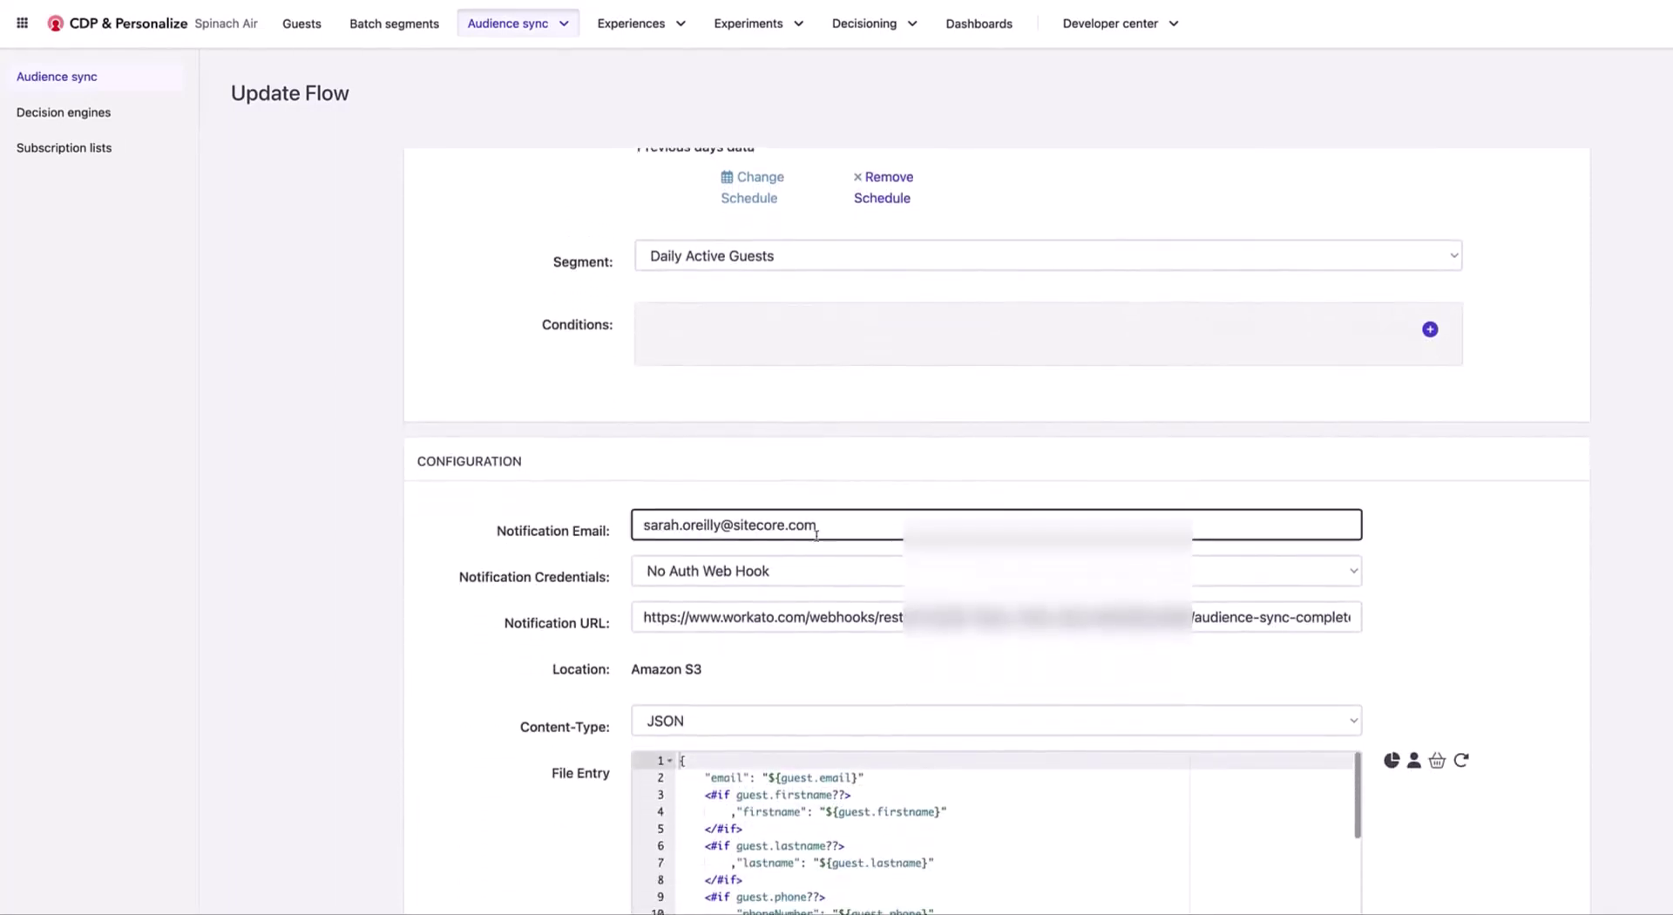
pyautogui.scroll(-1, 817, 539)
pyautogui.scroll(-1, 815, 545)
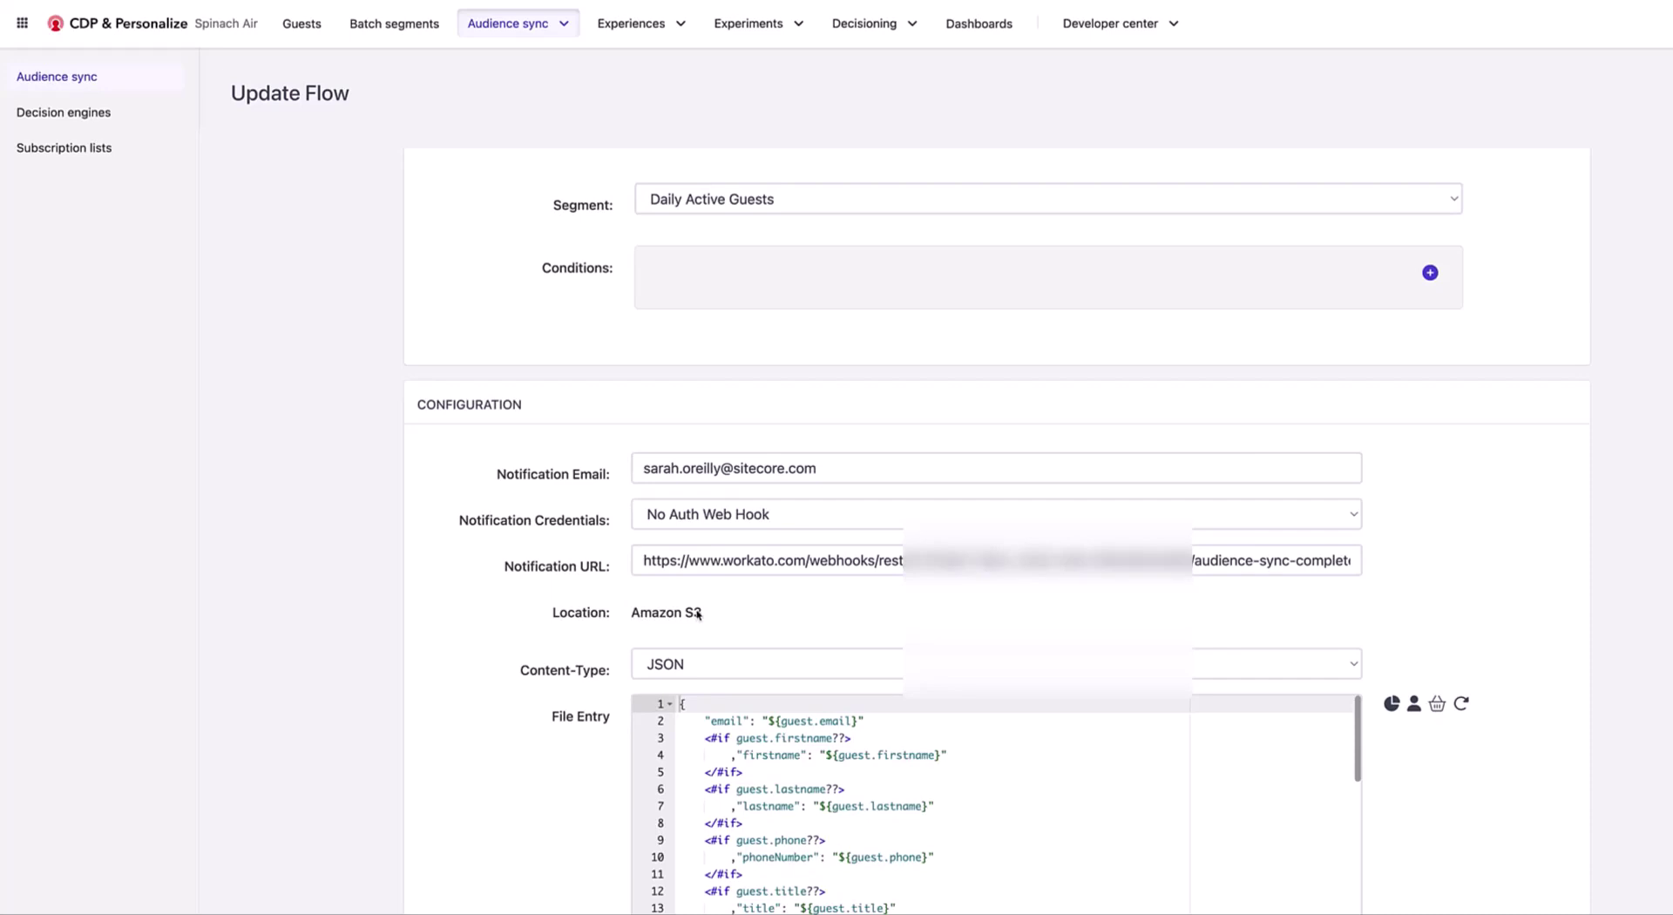
pyautogui.scroll(-1, 698, 614)
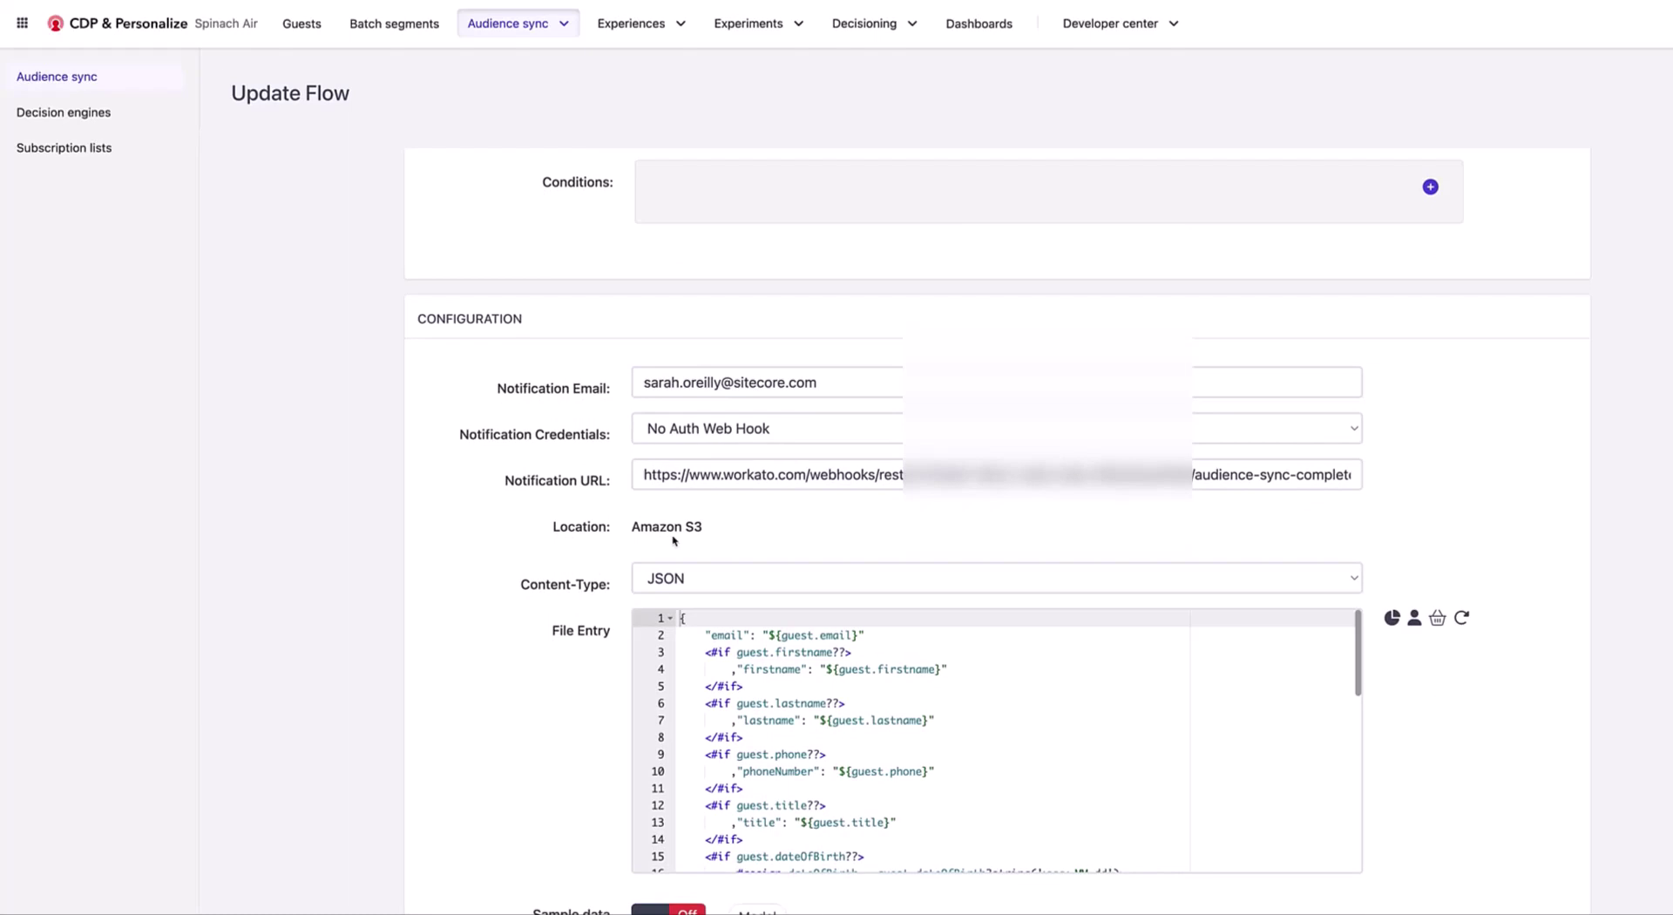
pyautogui.scroll(-2, 732, 541)
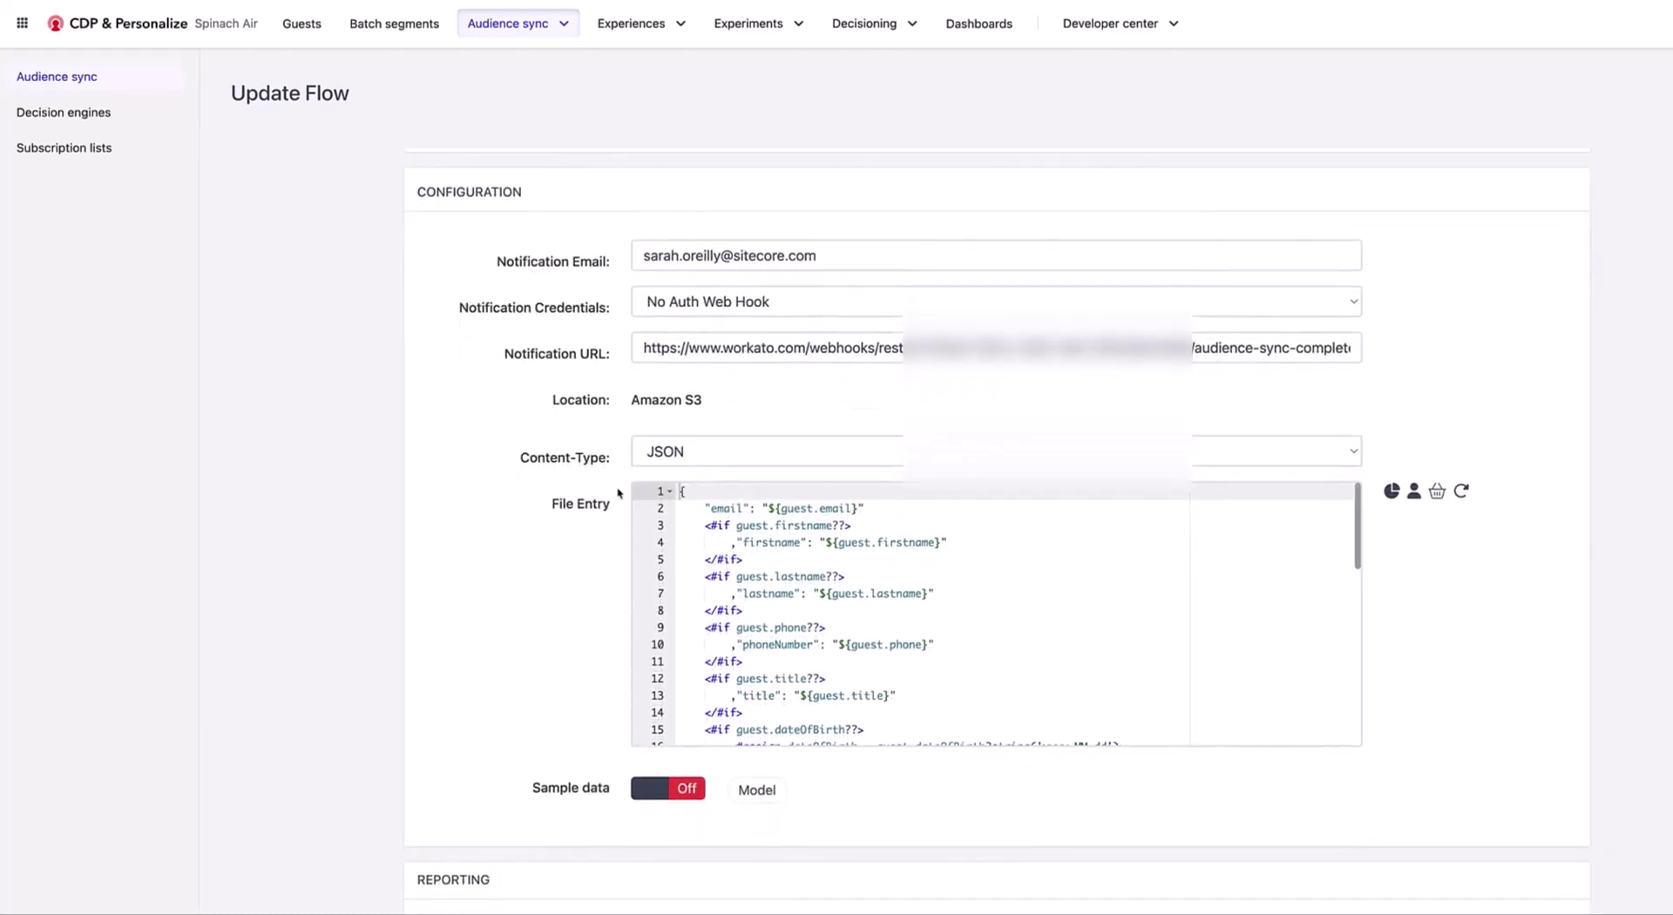
pyautogui.click(671, 459)
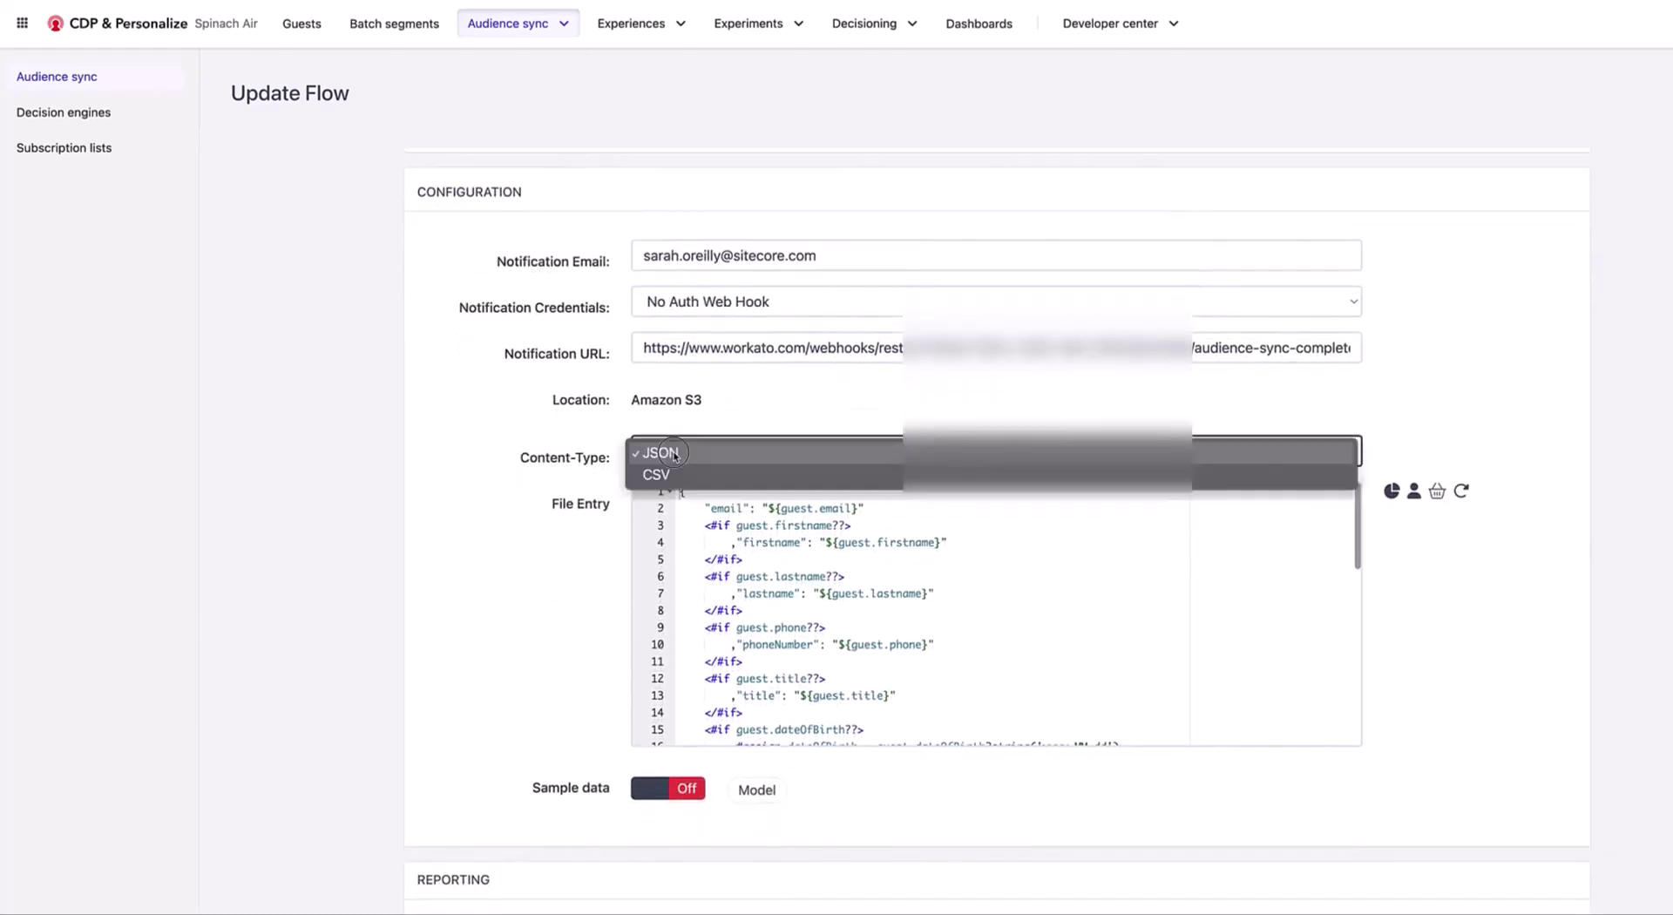
pyautogui.click(719, 426)
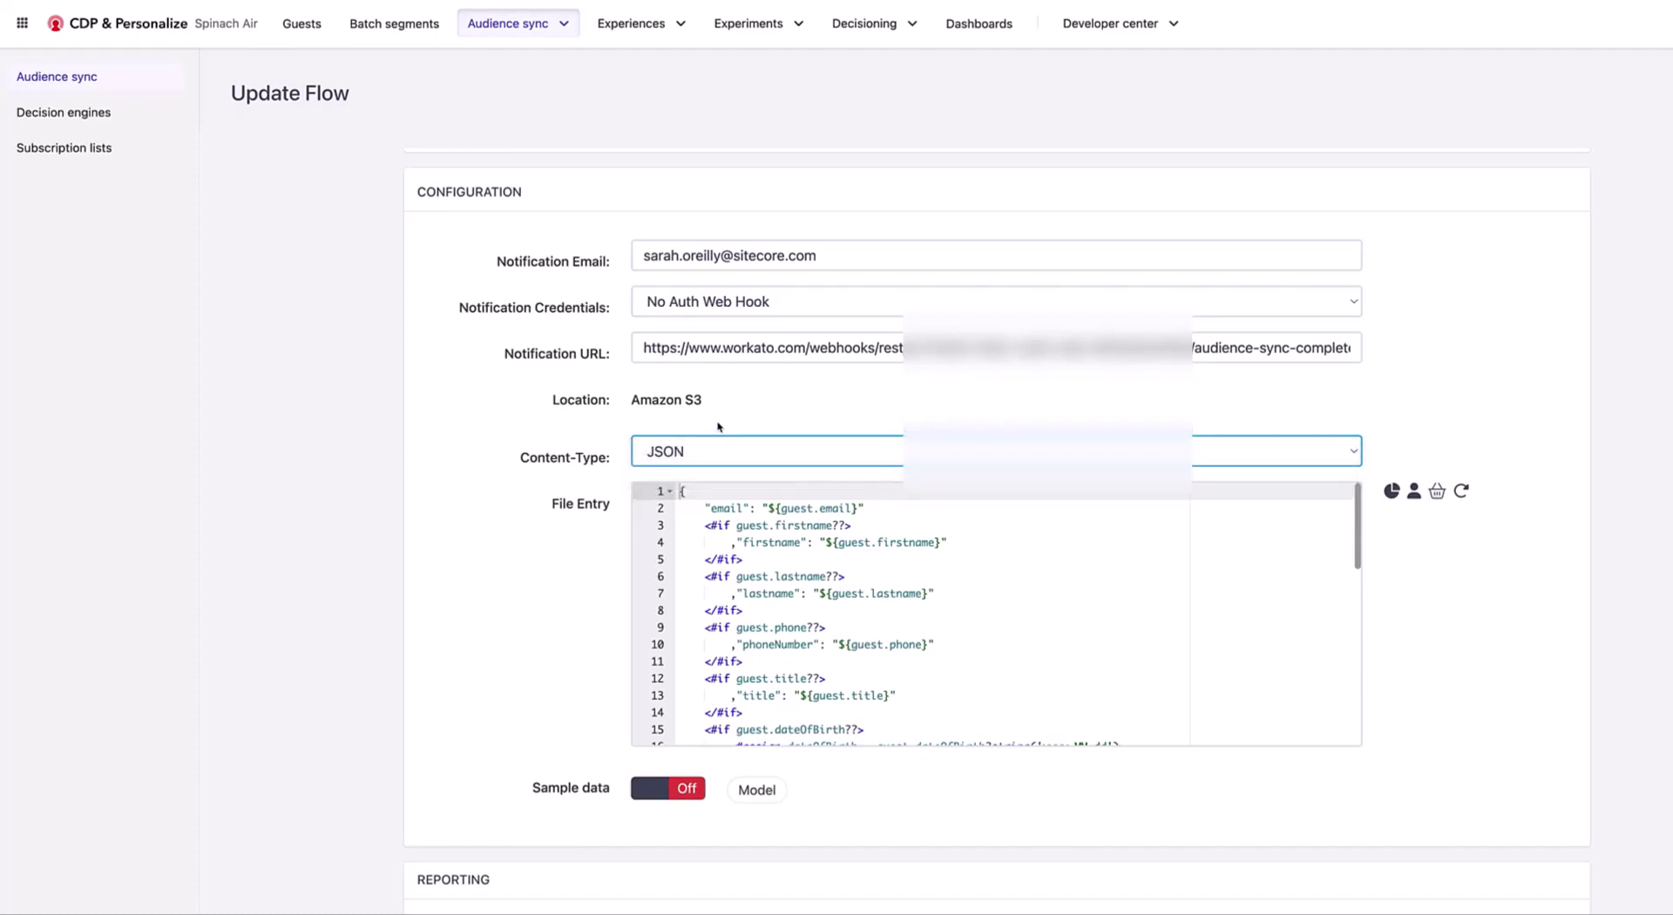
# - Read through the JSON File Entry template and highlight its opening lines with the guest email field
pyautogui.scroll(-1, 811, 542)
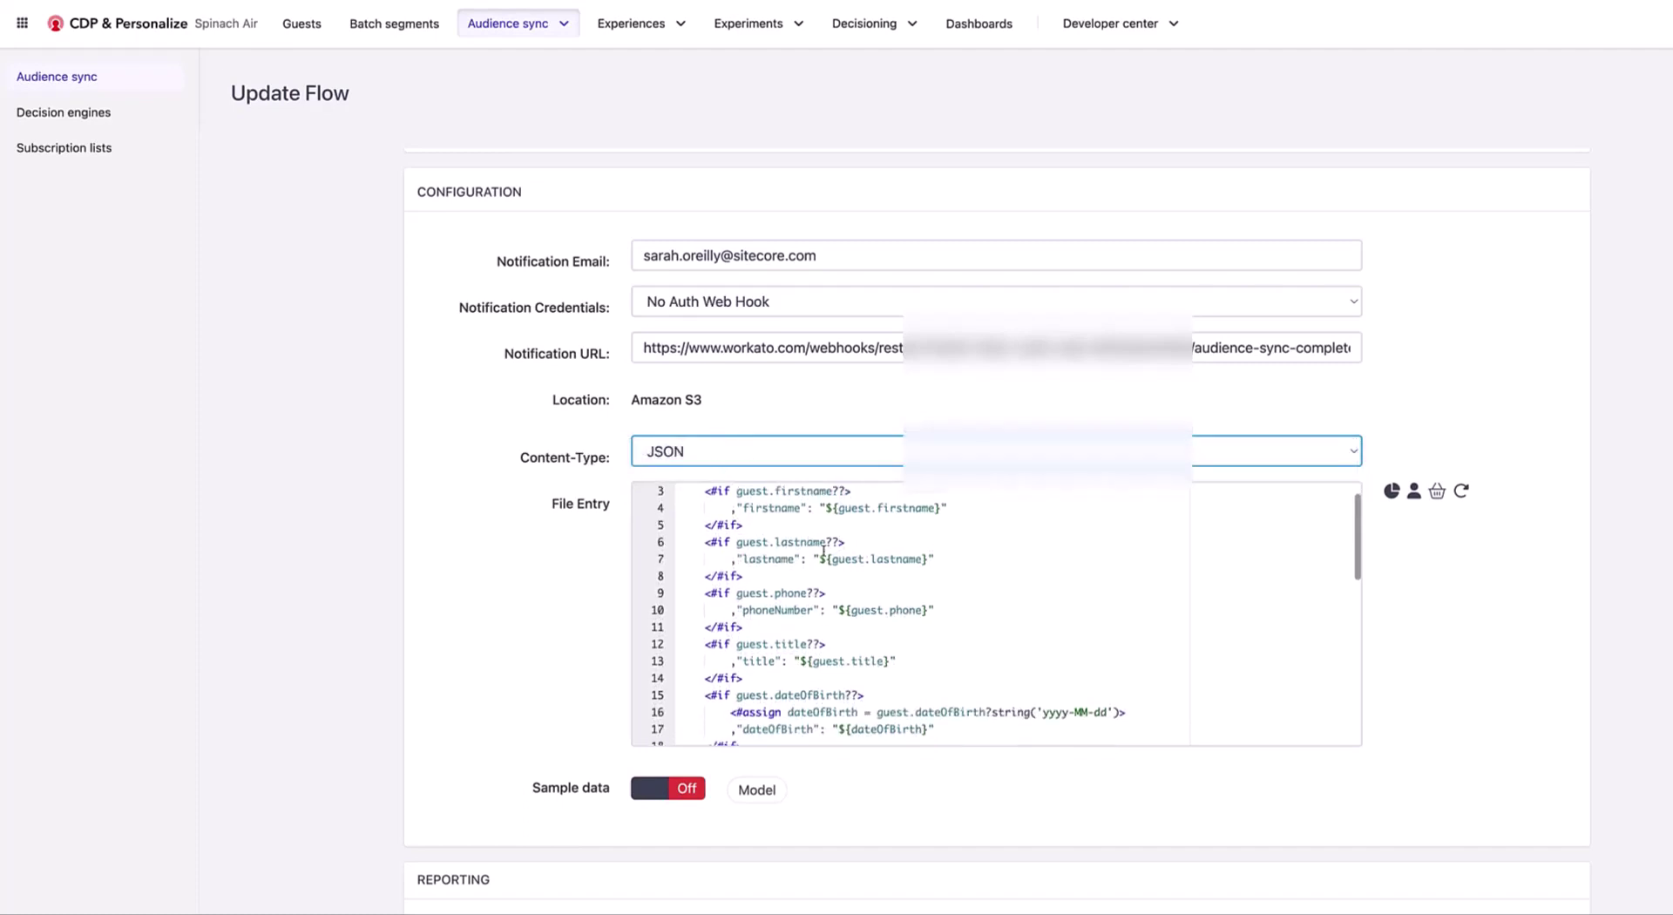
pyautogui.scroll(1, 810, 545)
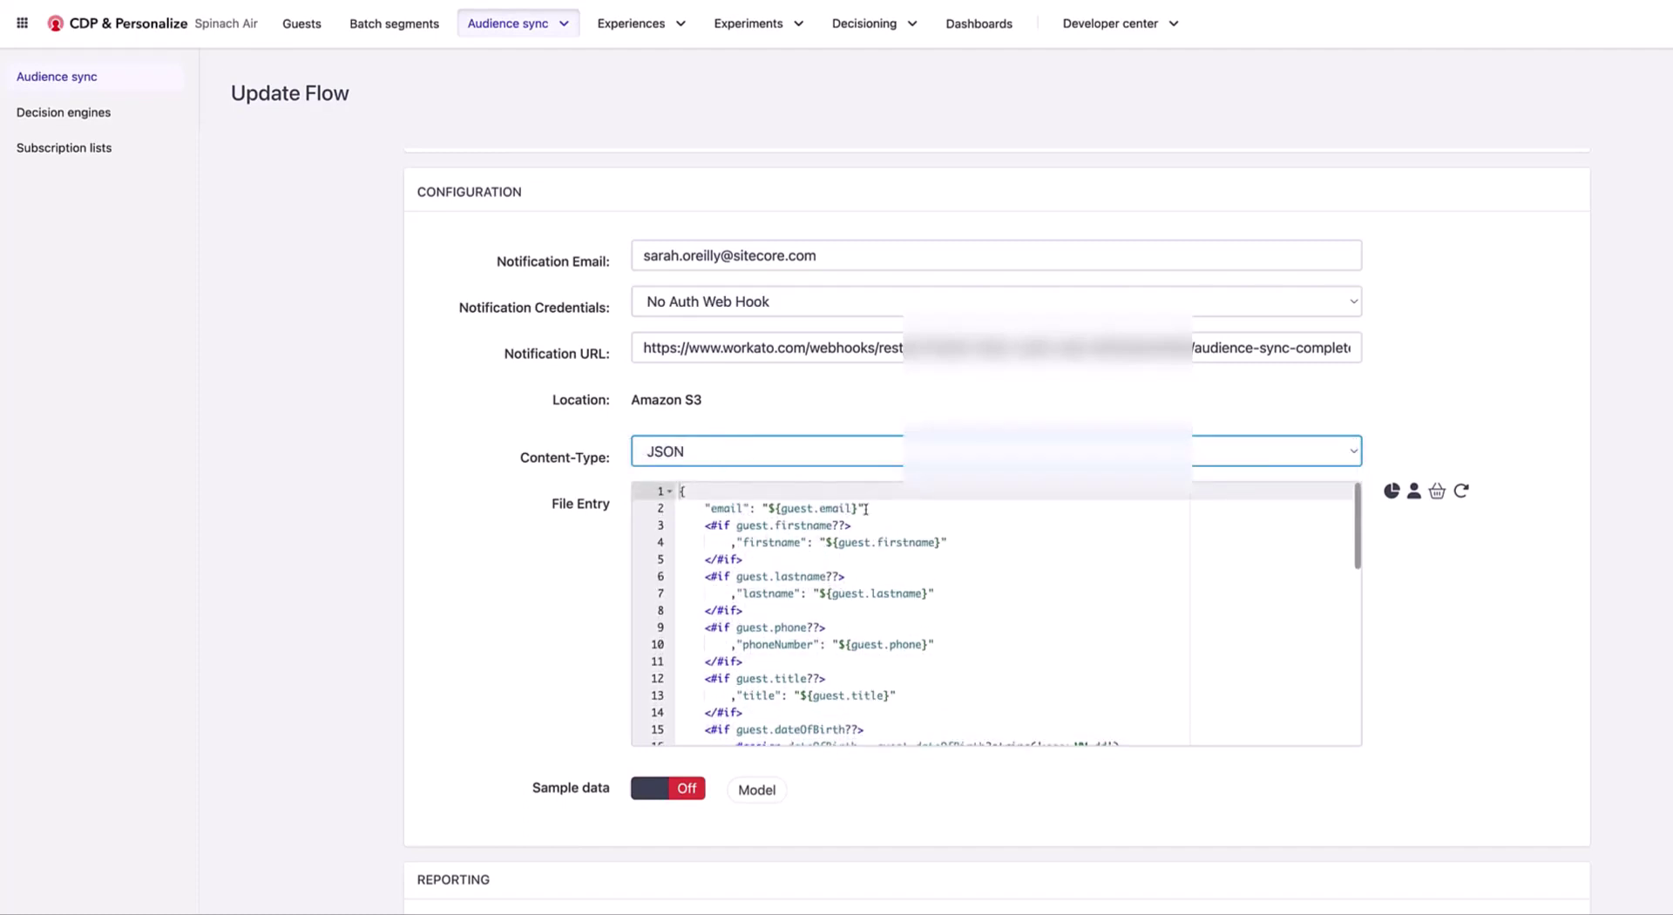
pyautogui.scroll(-5, 783, 595)
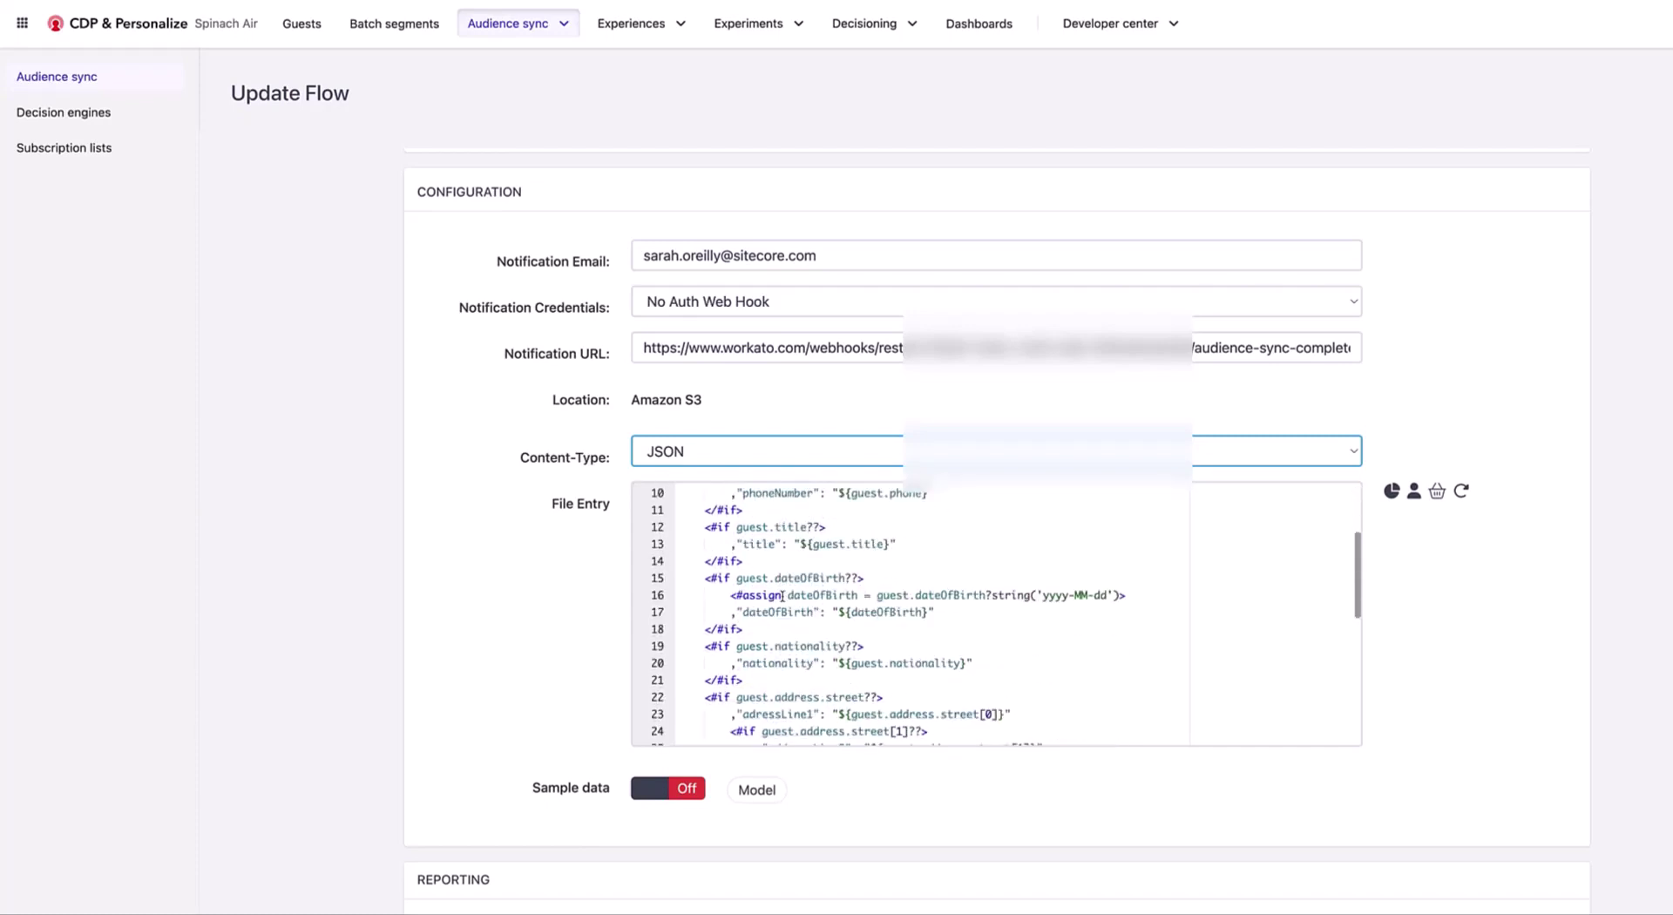
pyautogui.scroll(-4, 802, 617)
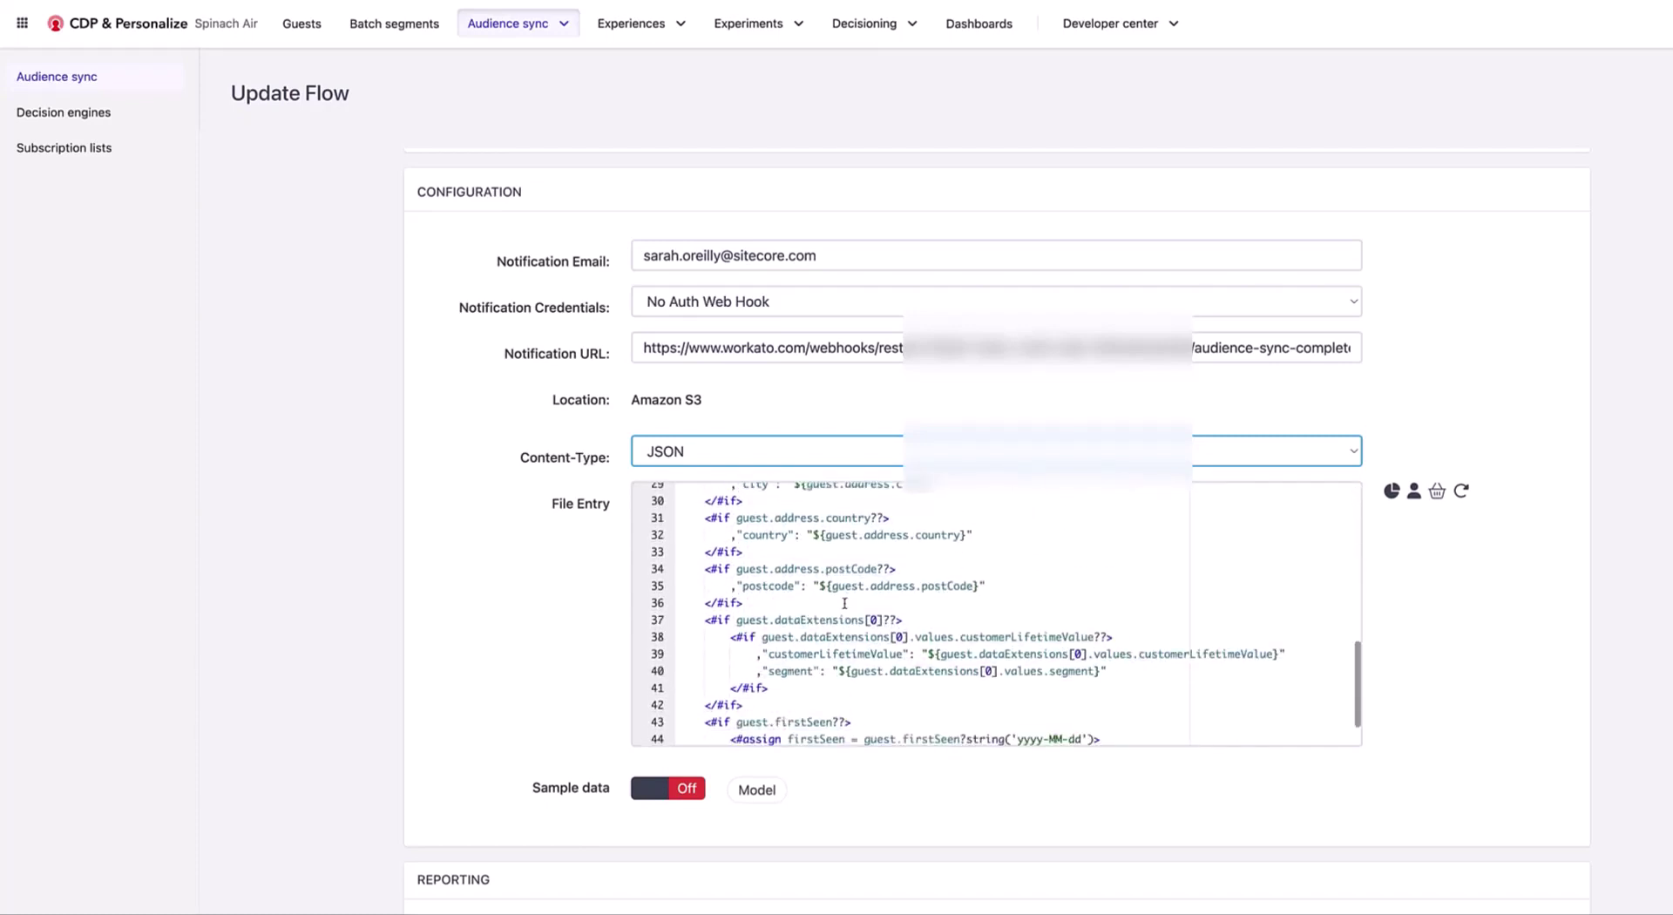
pyautogui.scroll(-2, 845, 603)
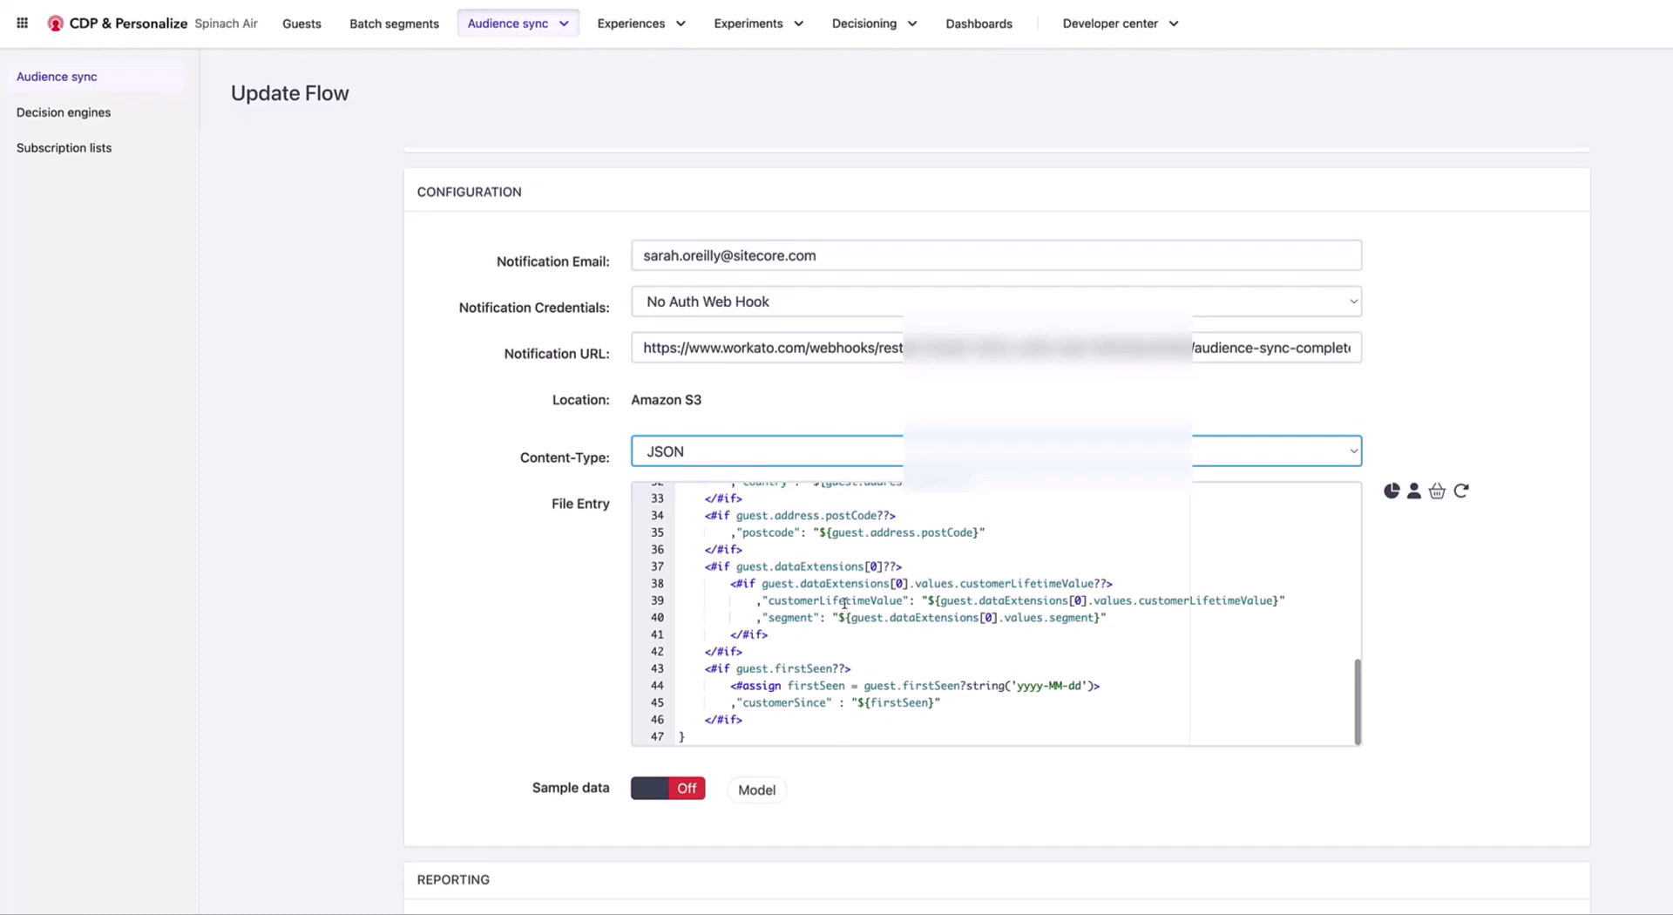
pyautogui.scroll(10, 844, 603)
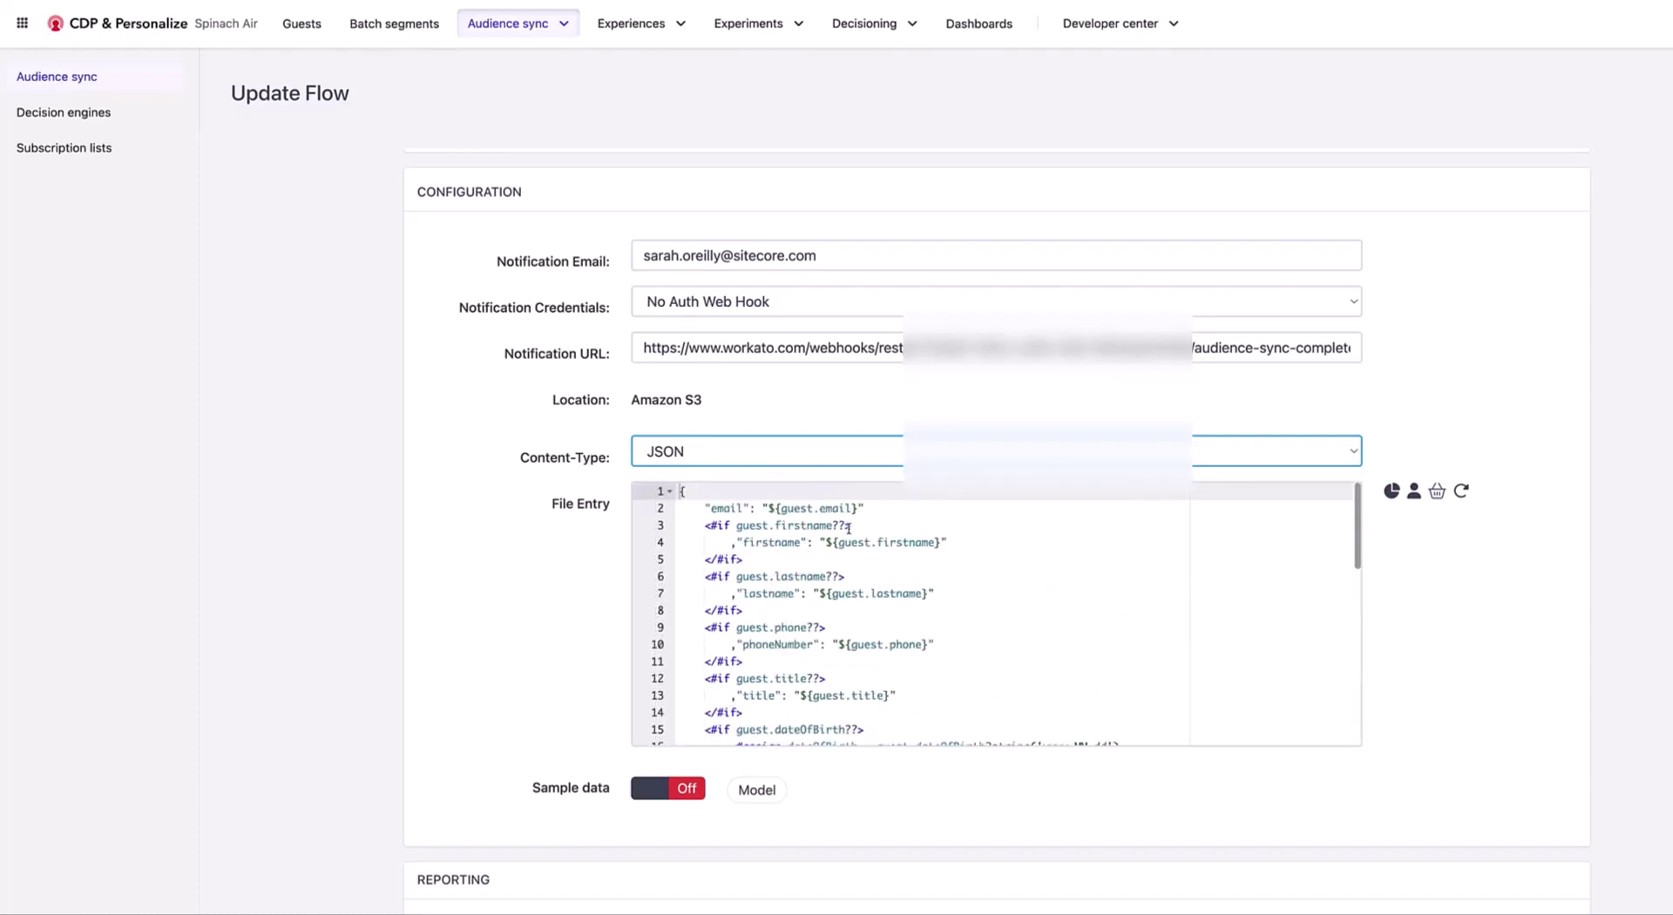
pyautogui.moveTo(867, 509); pyautogui.dragTo(657, 488)
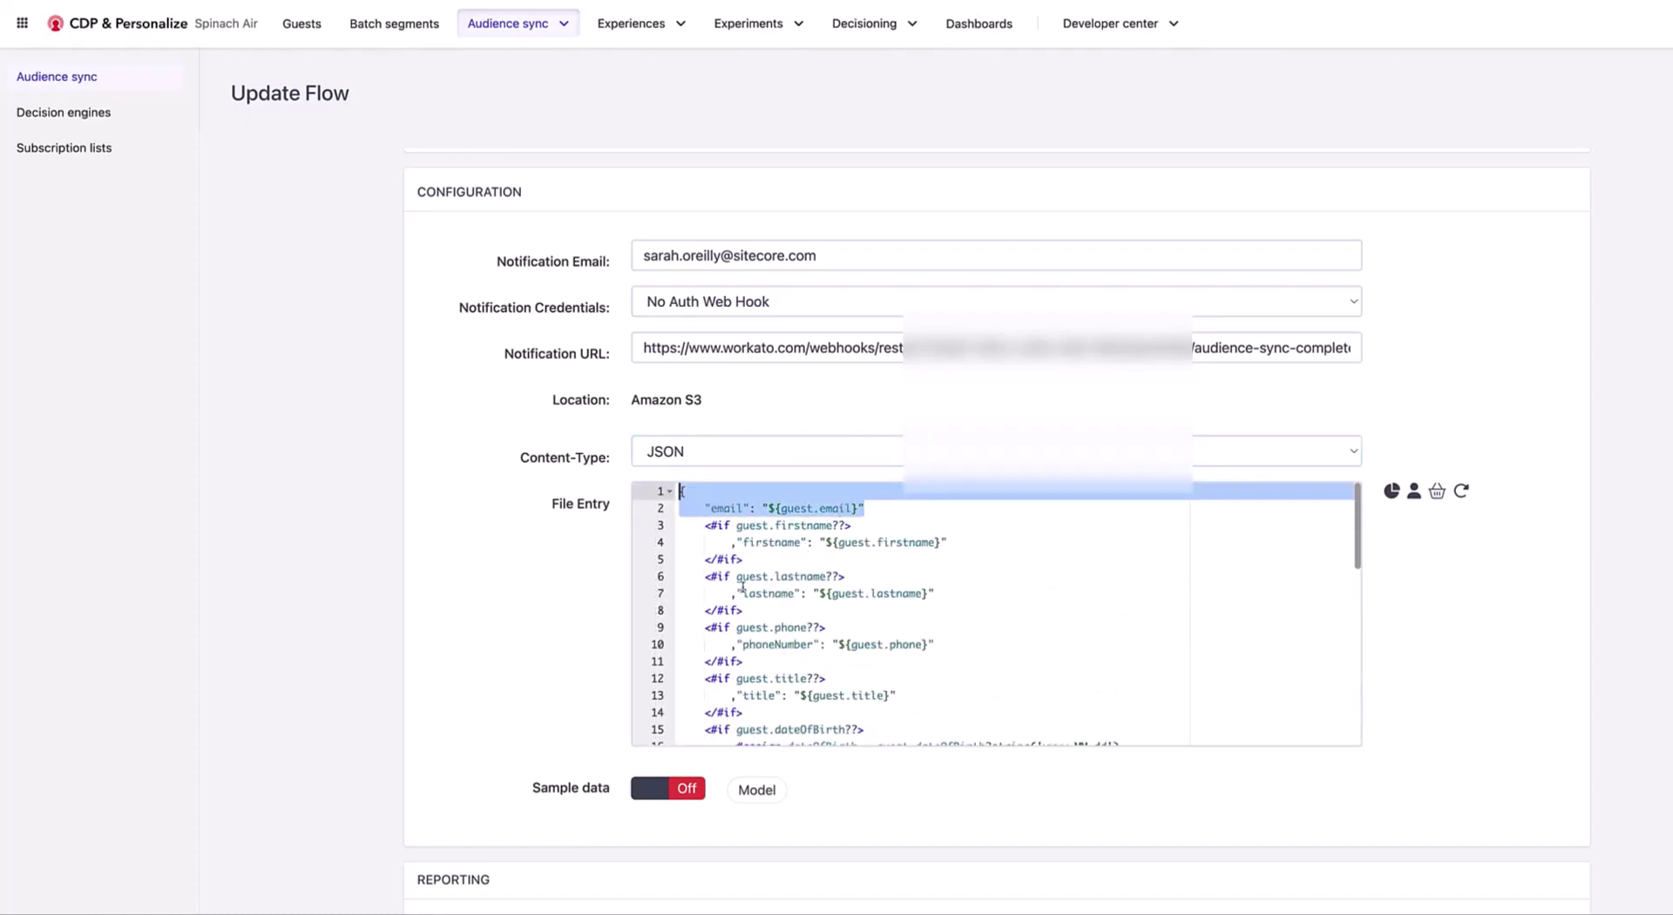
# - Check the flow's reporting type and leave the flow editor without saving
pyautogui.scroll(-2, 498, 620)
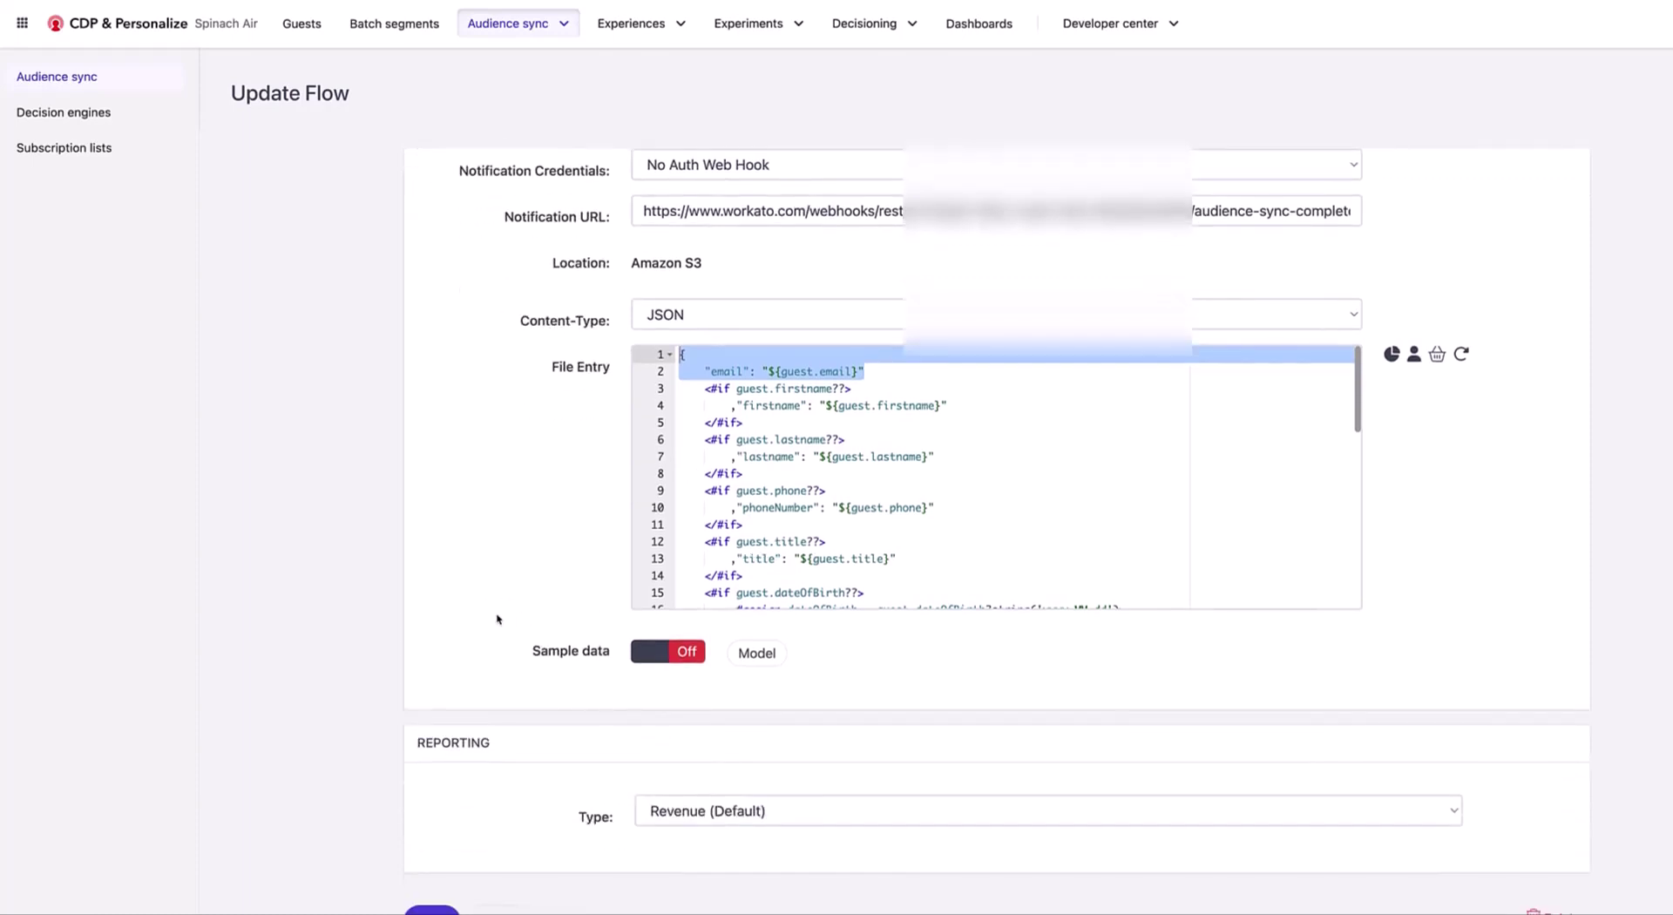
pyautogui.scroll(-2, 497, 620)
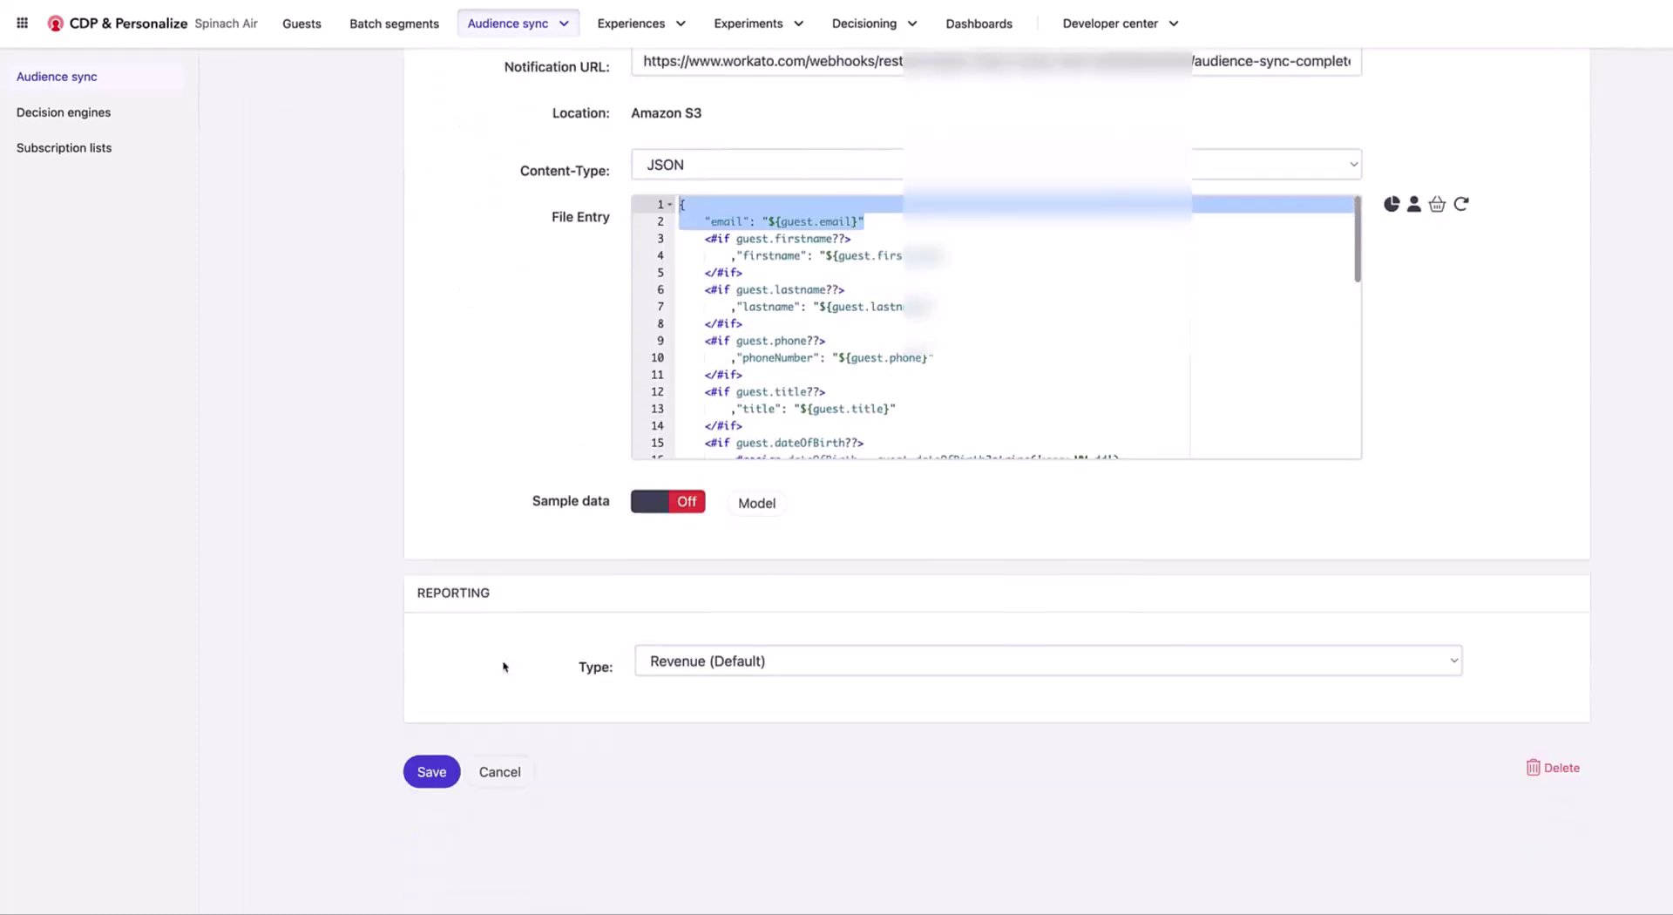
pyautogui.click(516, 776)
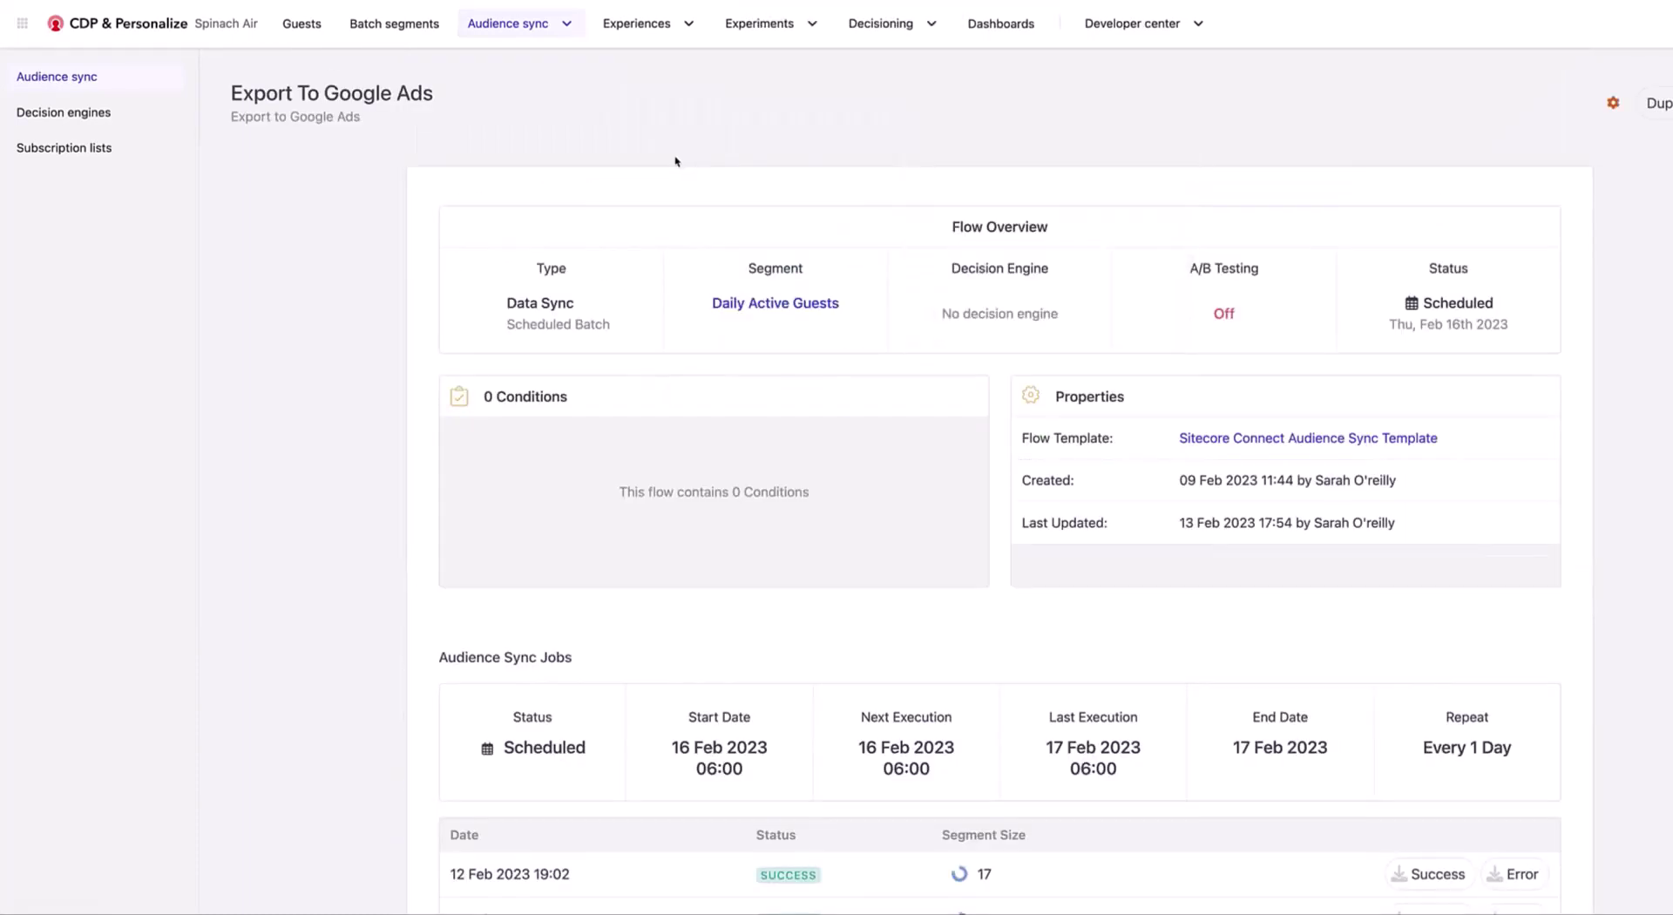
# - Switch to the Google Ads Audience manager and check the membership status of the CDP Audience segment
pyautogui.click(1021, 55)
pyautogui.hotkey('ctrl', 'Tab')
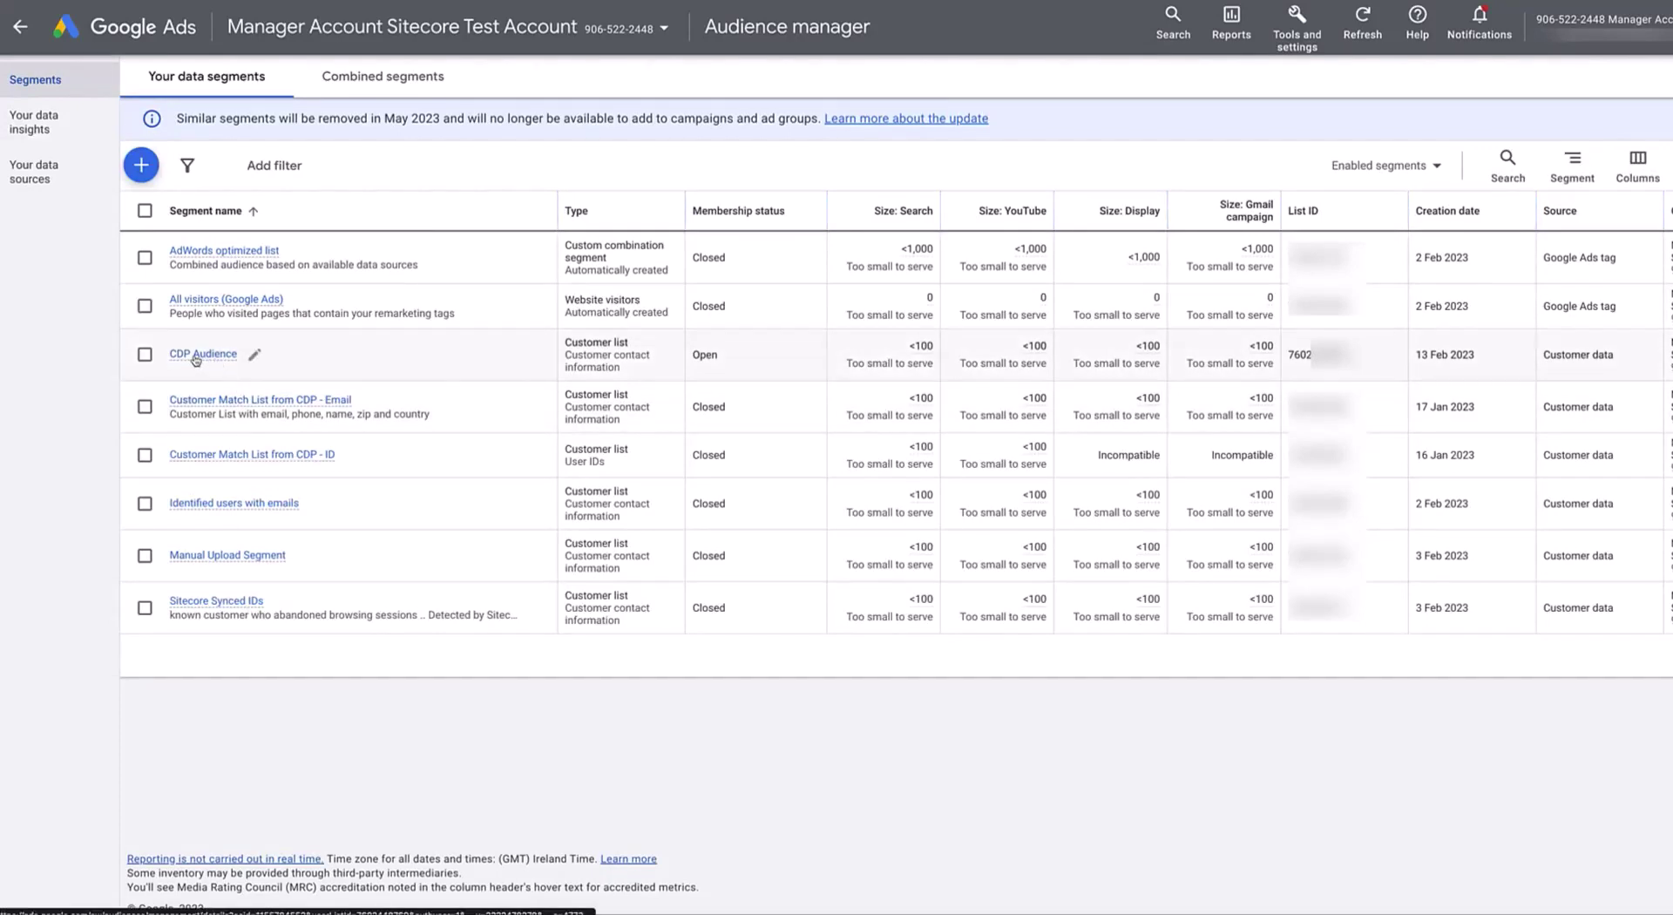
pyautogui.moveTo(203, 354)
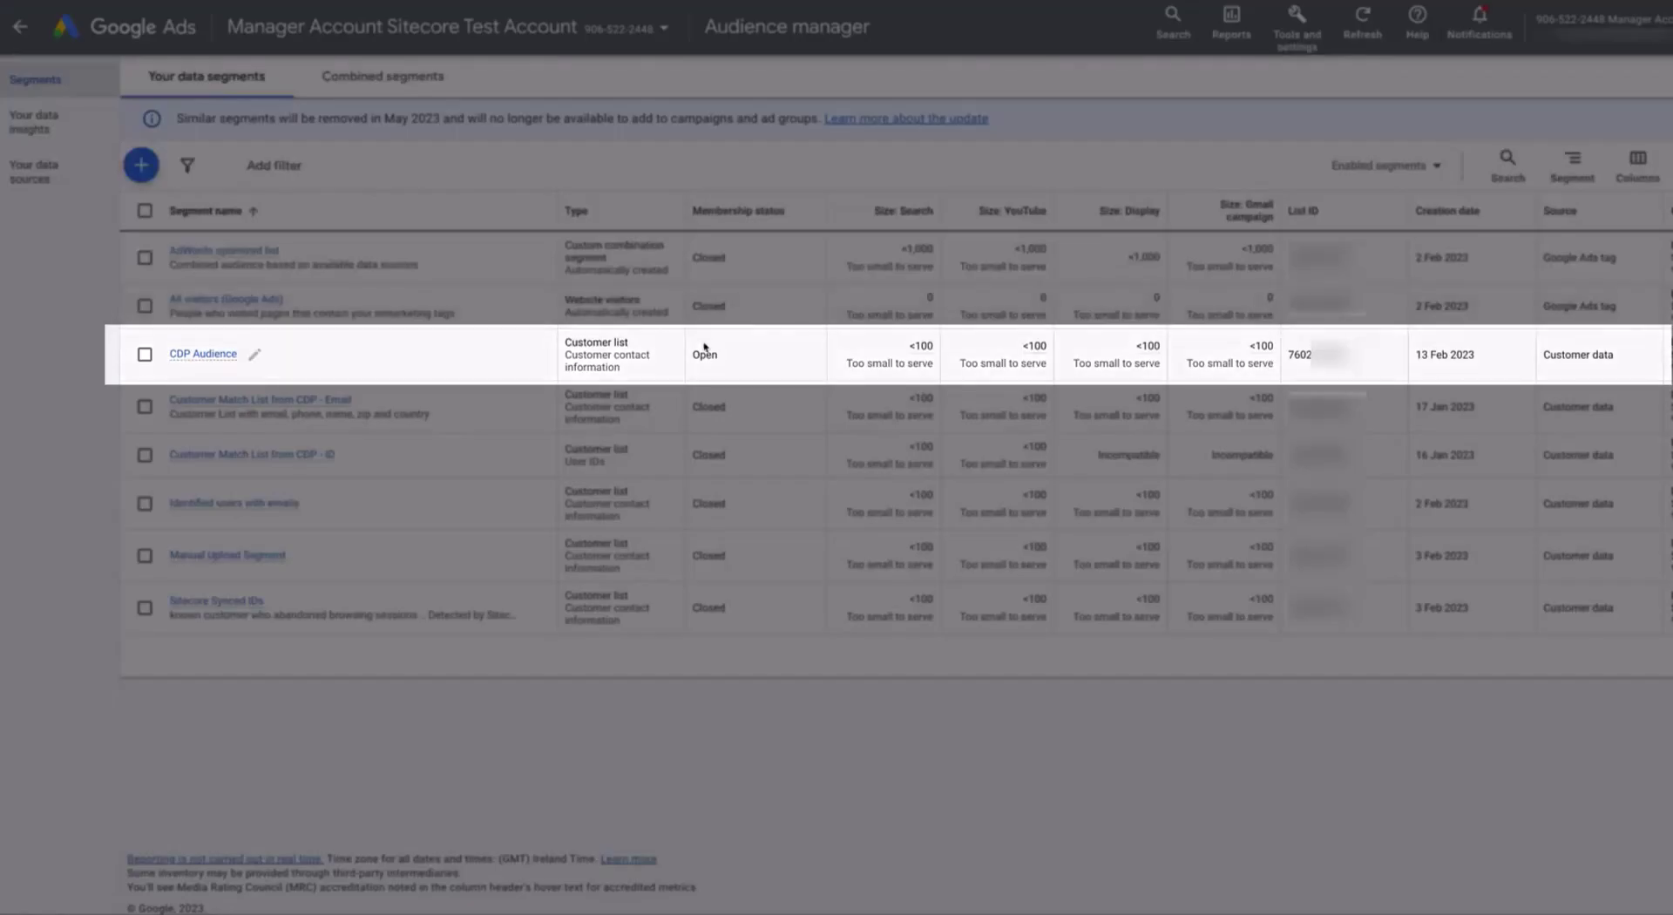
pyautogui.moveTo(698, 355); pyautogui.dragTo(725, 359)
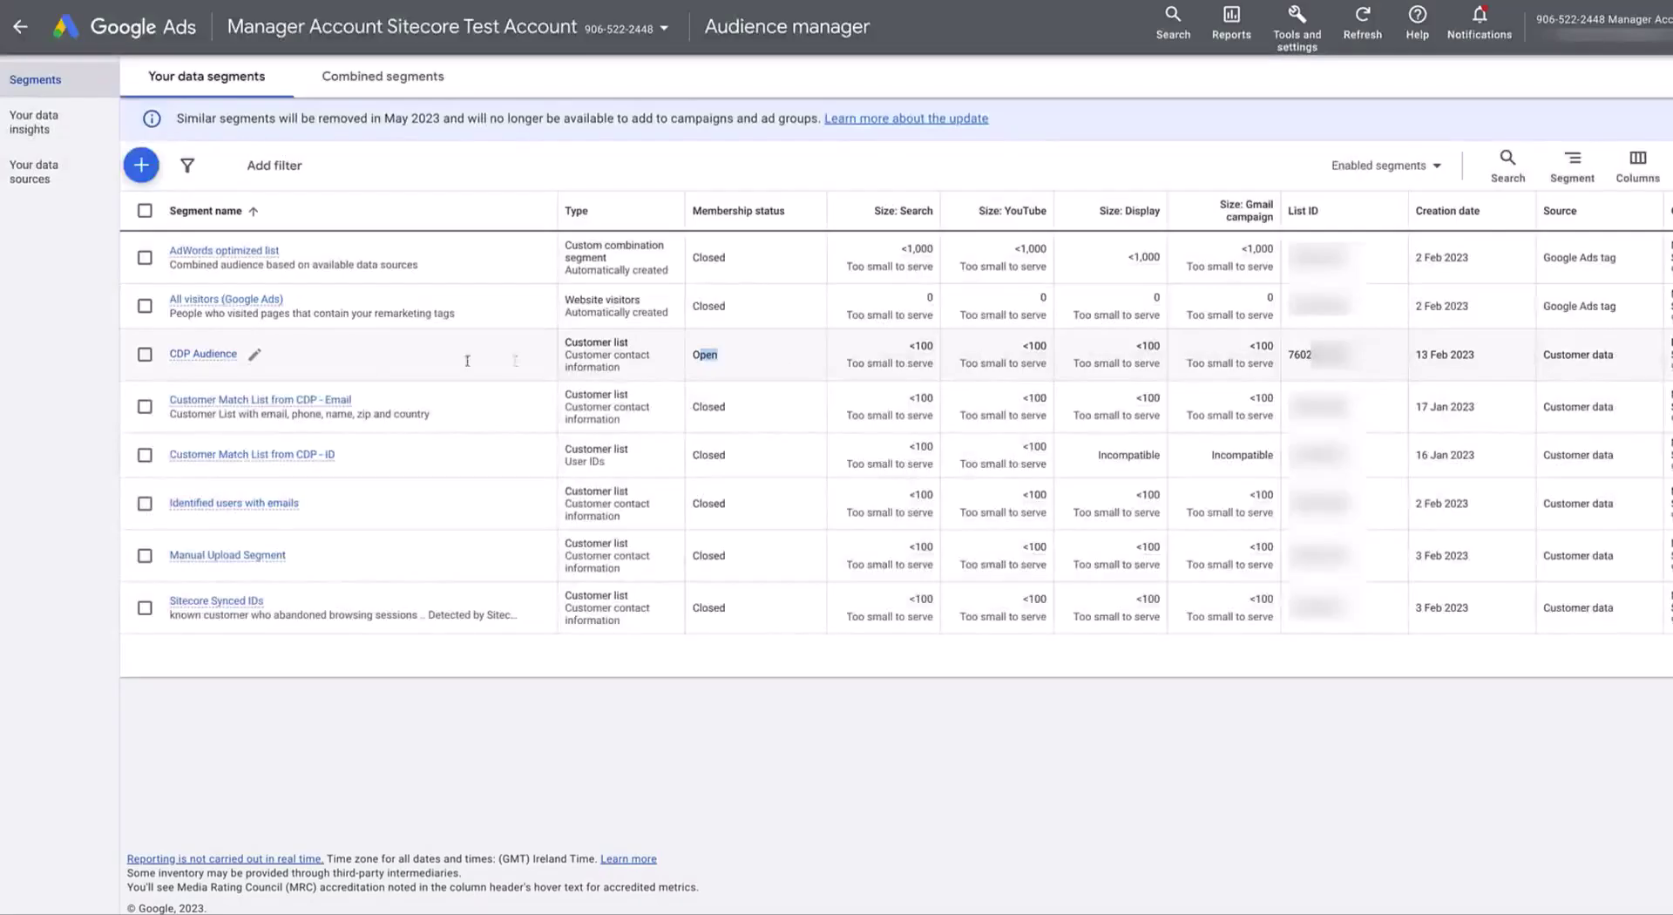
# - Open the CDP Audience customer list and review the uploads under its segment members
pyautogui.click(208, 359)
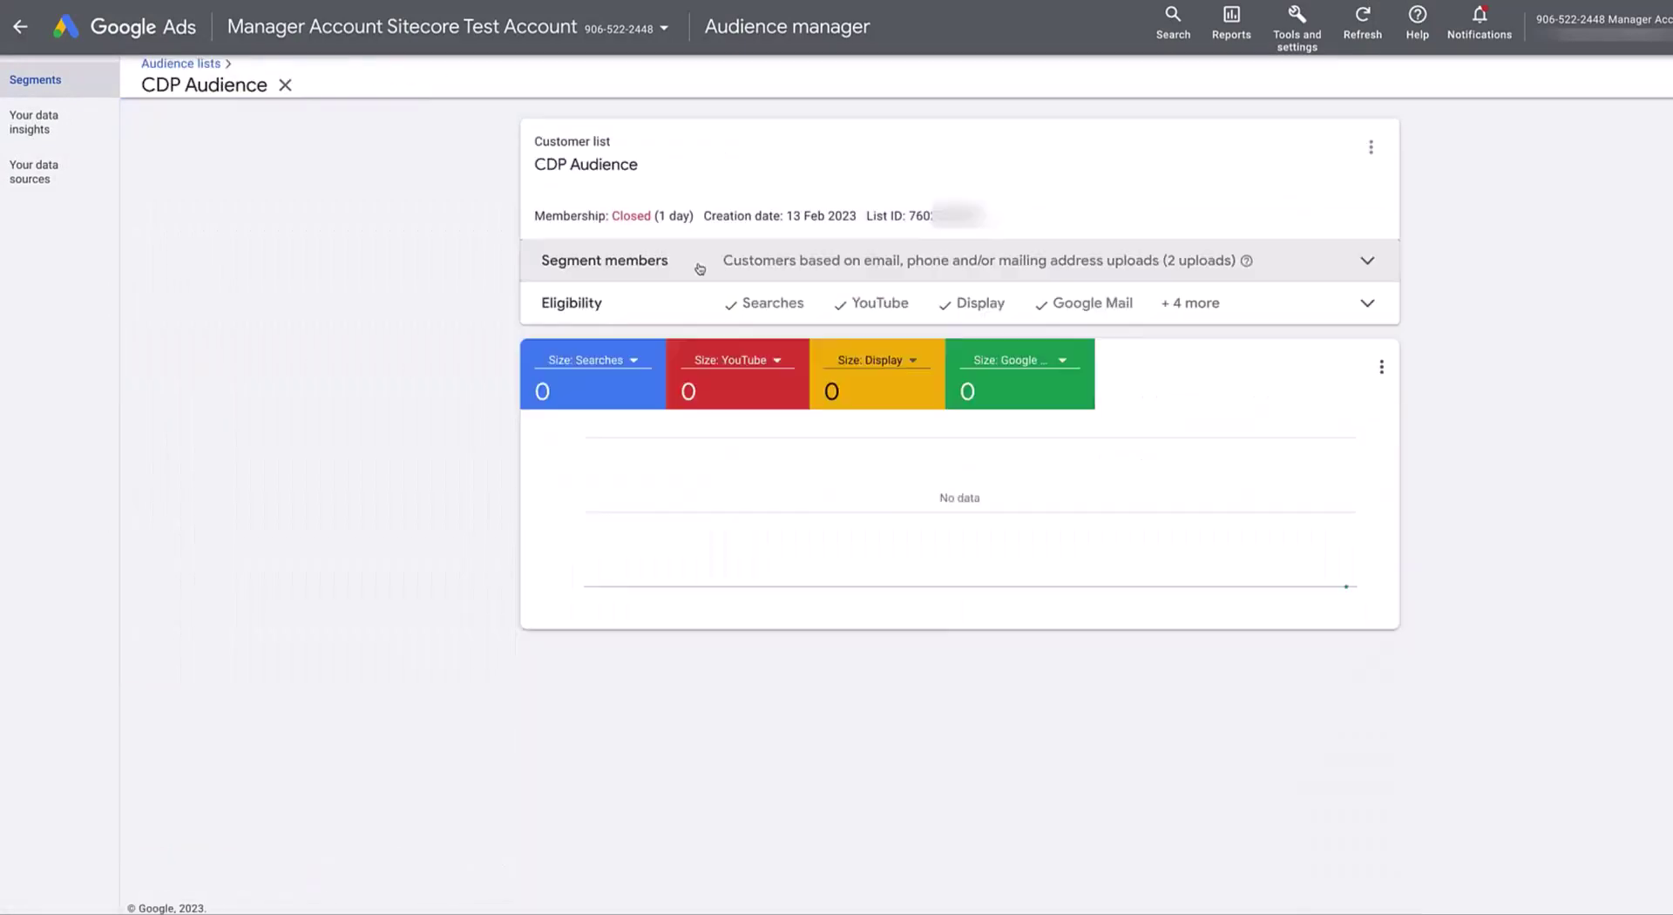
pyautogui.click(700, 267)
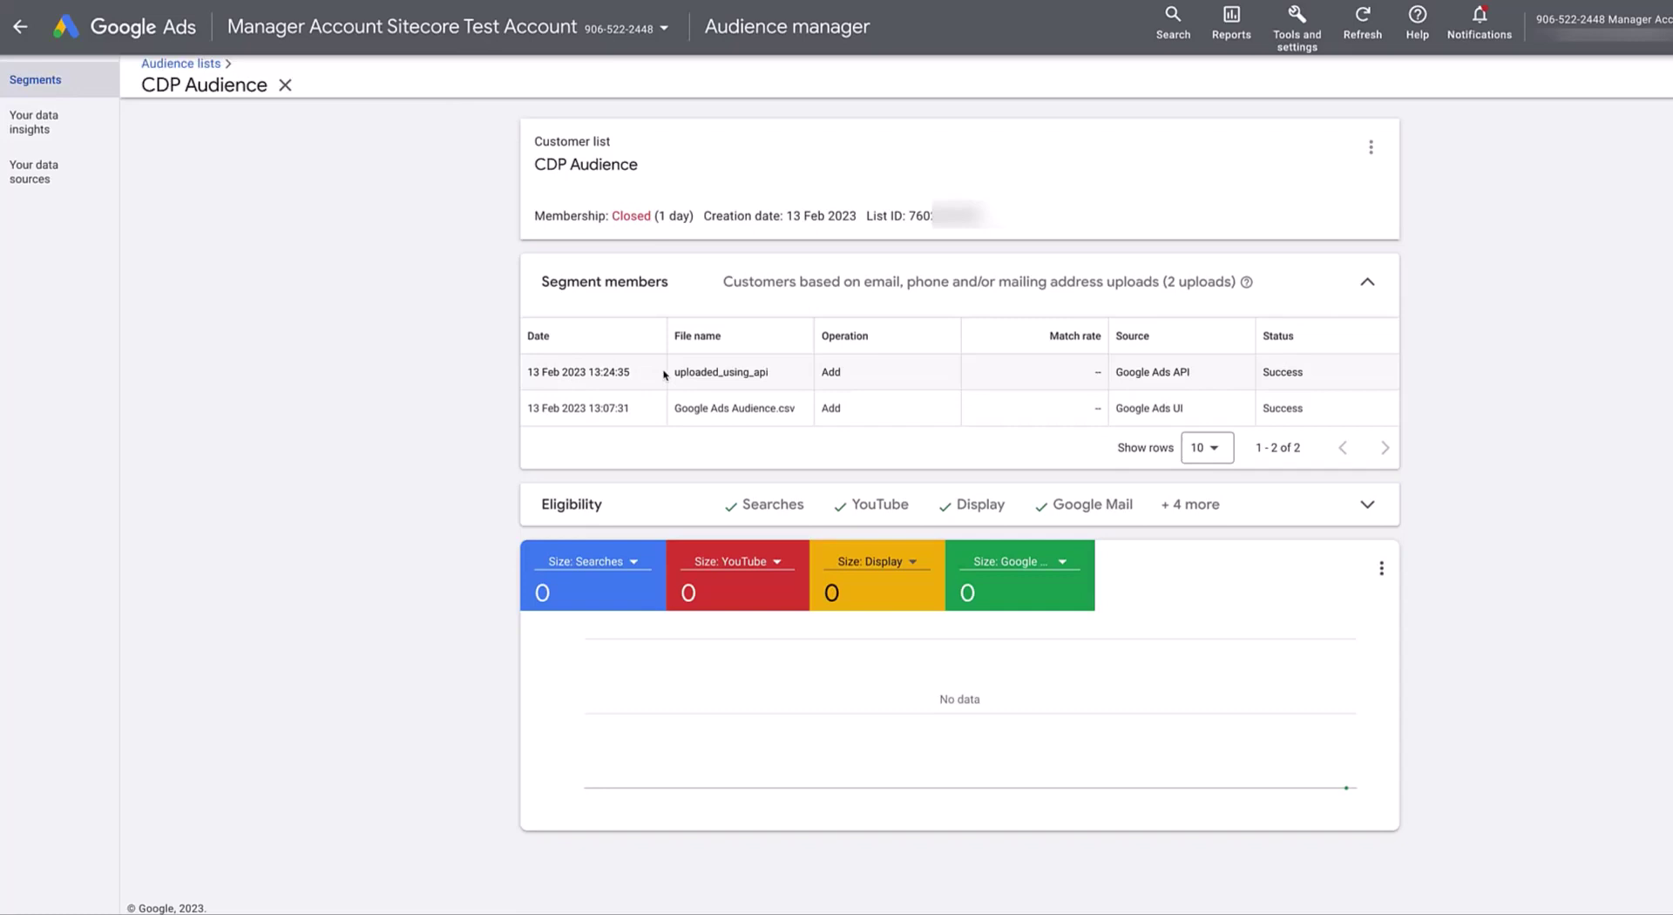
pyautogui.moveTo(581, 373); pyautogui.dragTo(745, 386)
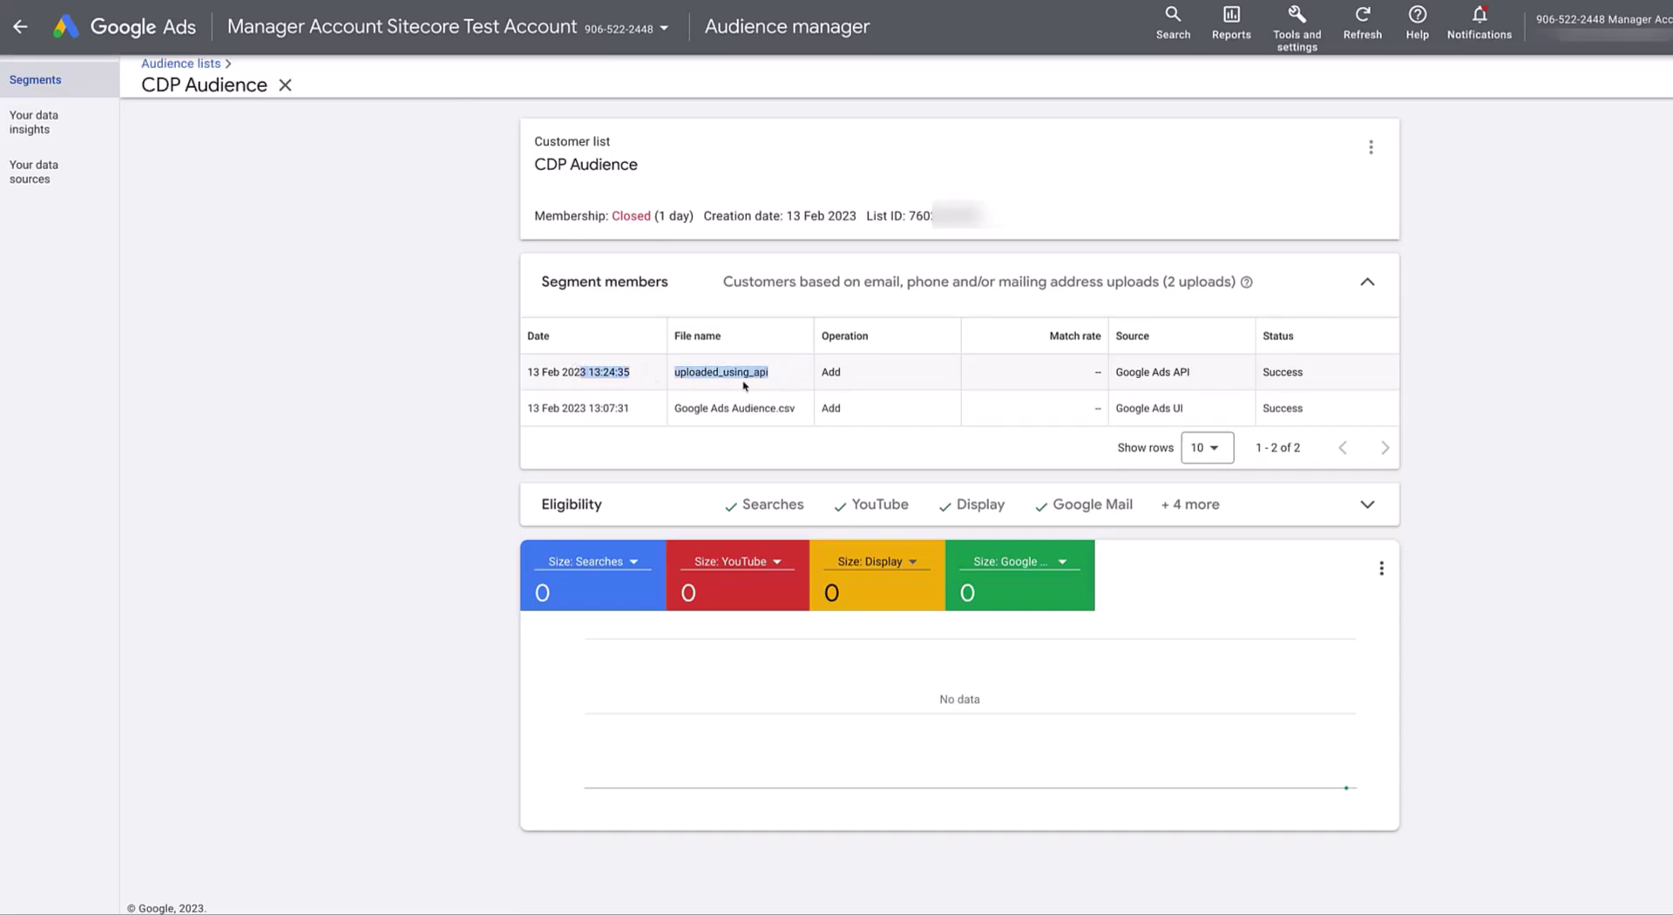
pyautogui.click(704, 410)
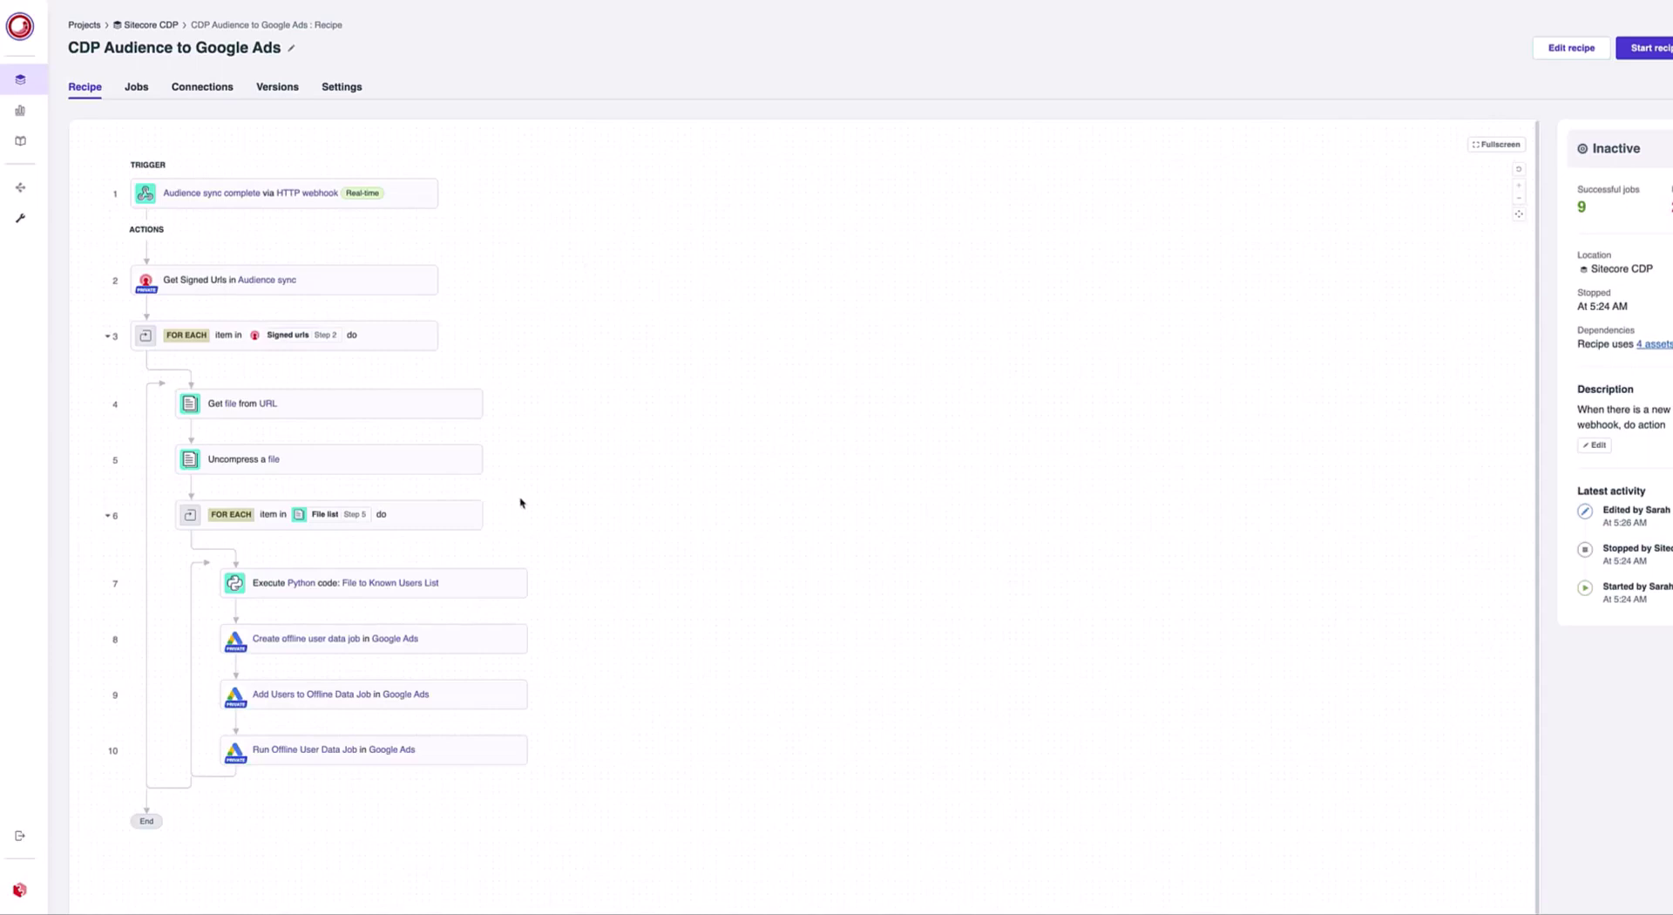
# - Switch to the CDP Audience to Google Ads recipe in Workato and inspect its webhook trigger and Get Signed Urls step in the editor
pyautogui.click(1571, 48)
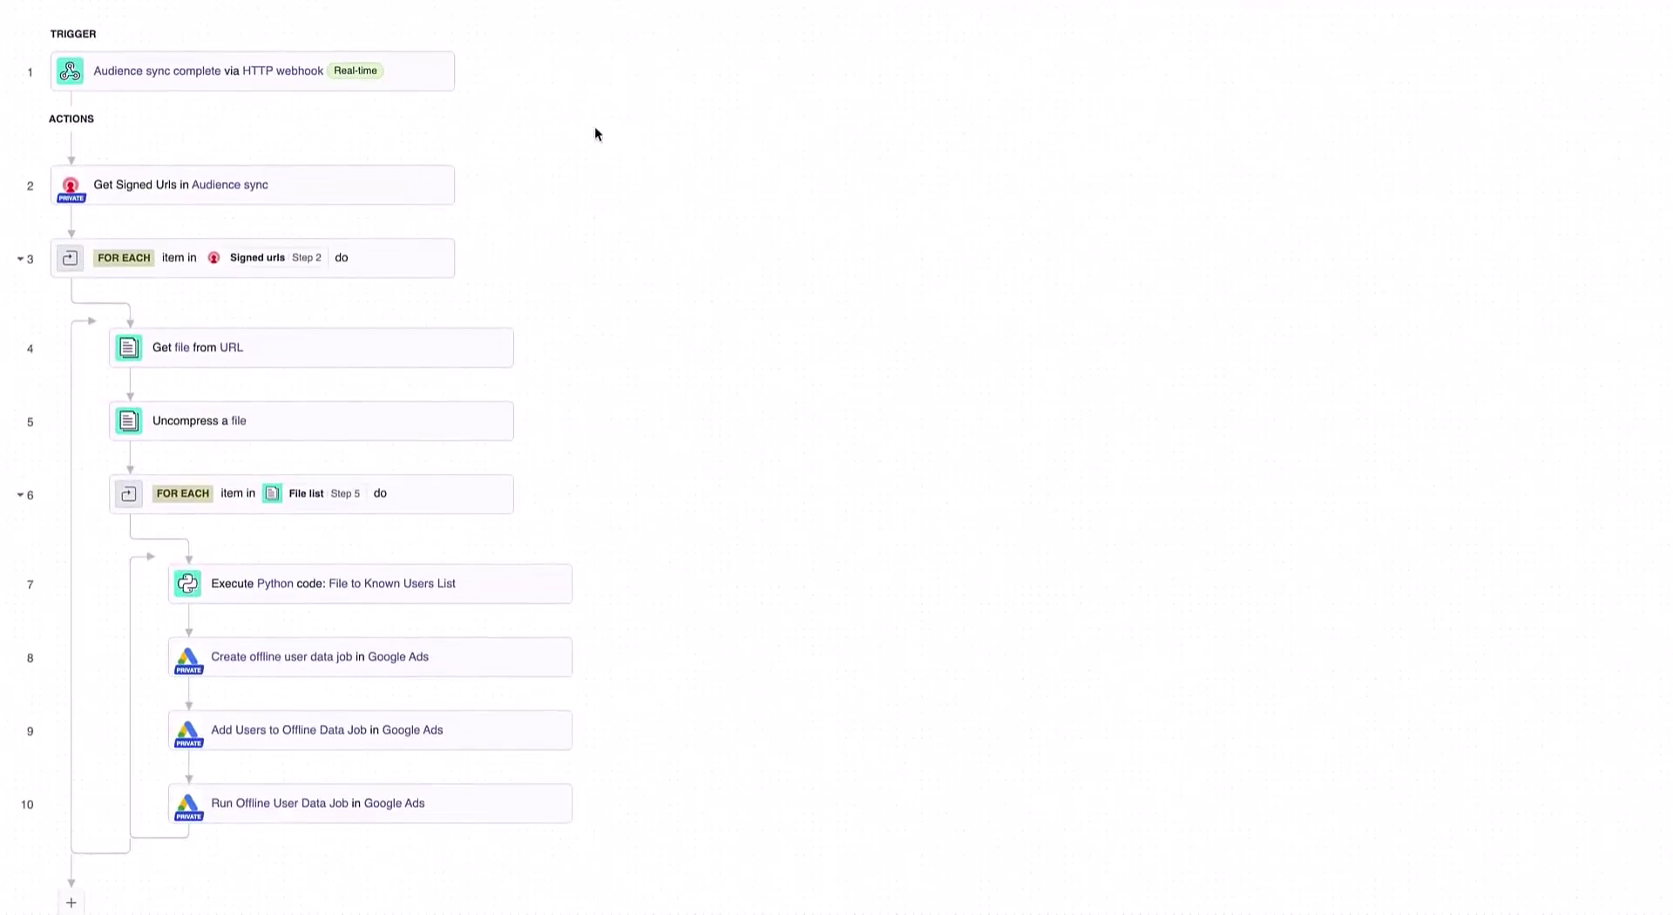
pyautogui.click(144, 73)
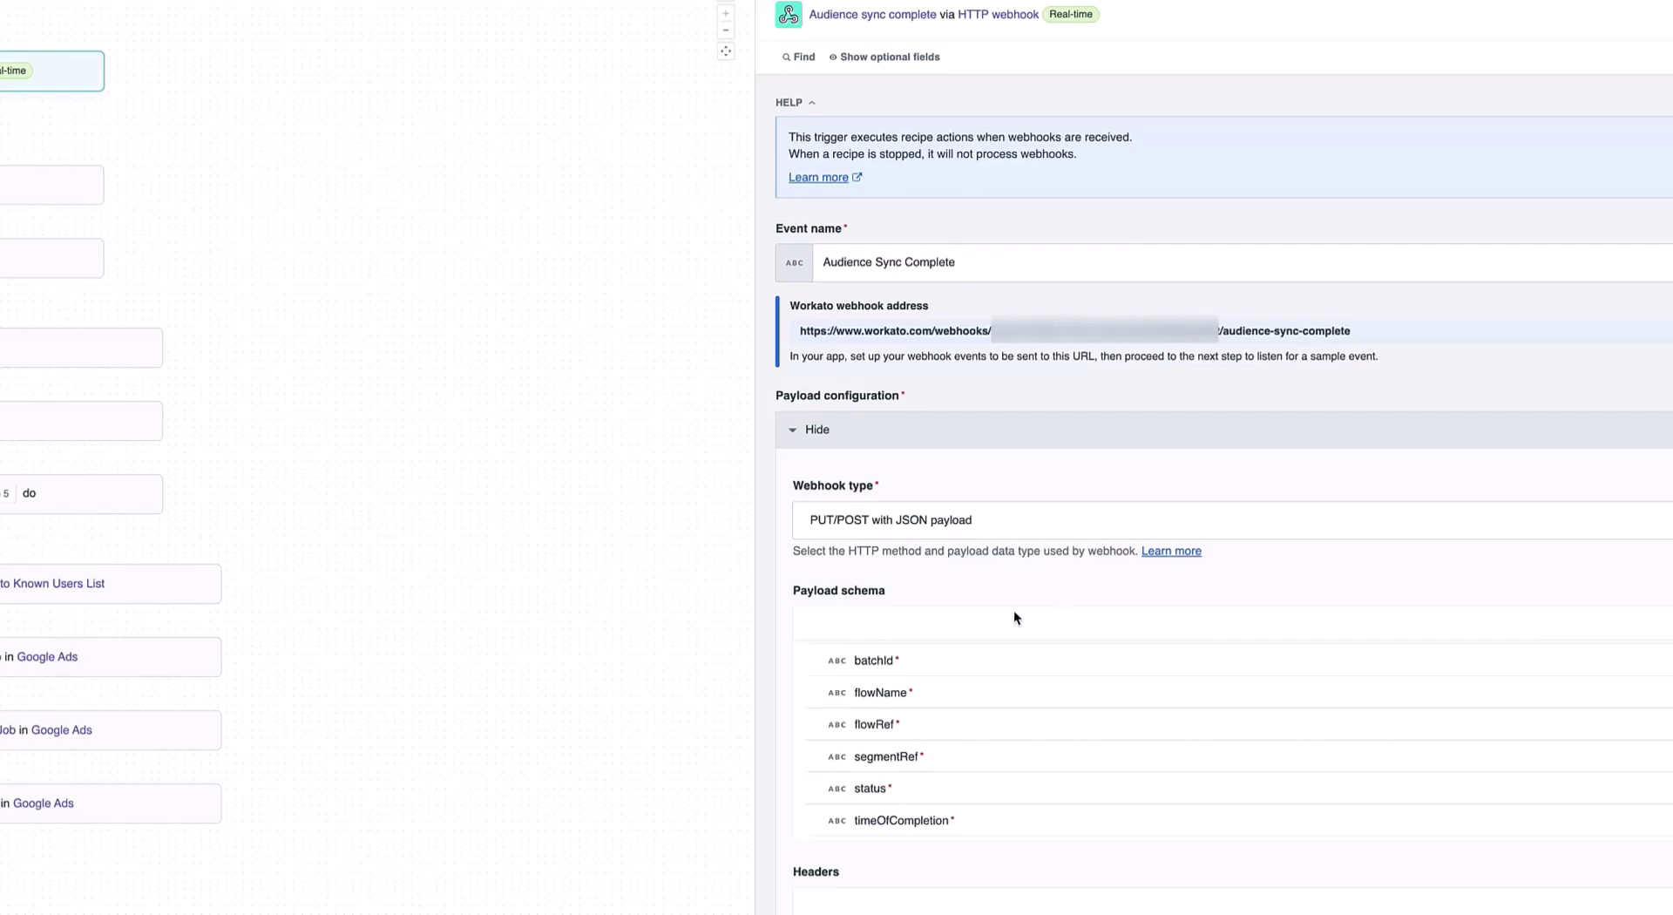
pyautogui.scroll(-1, 945, 645)
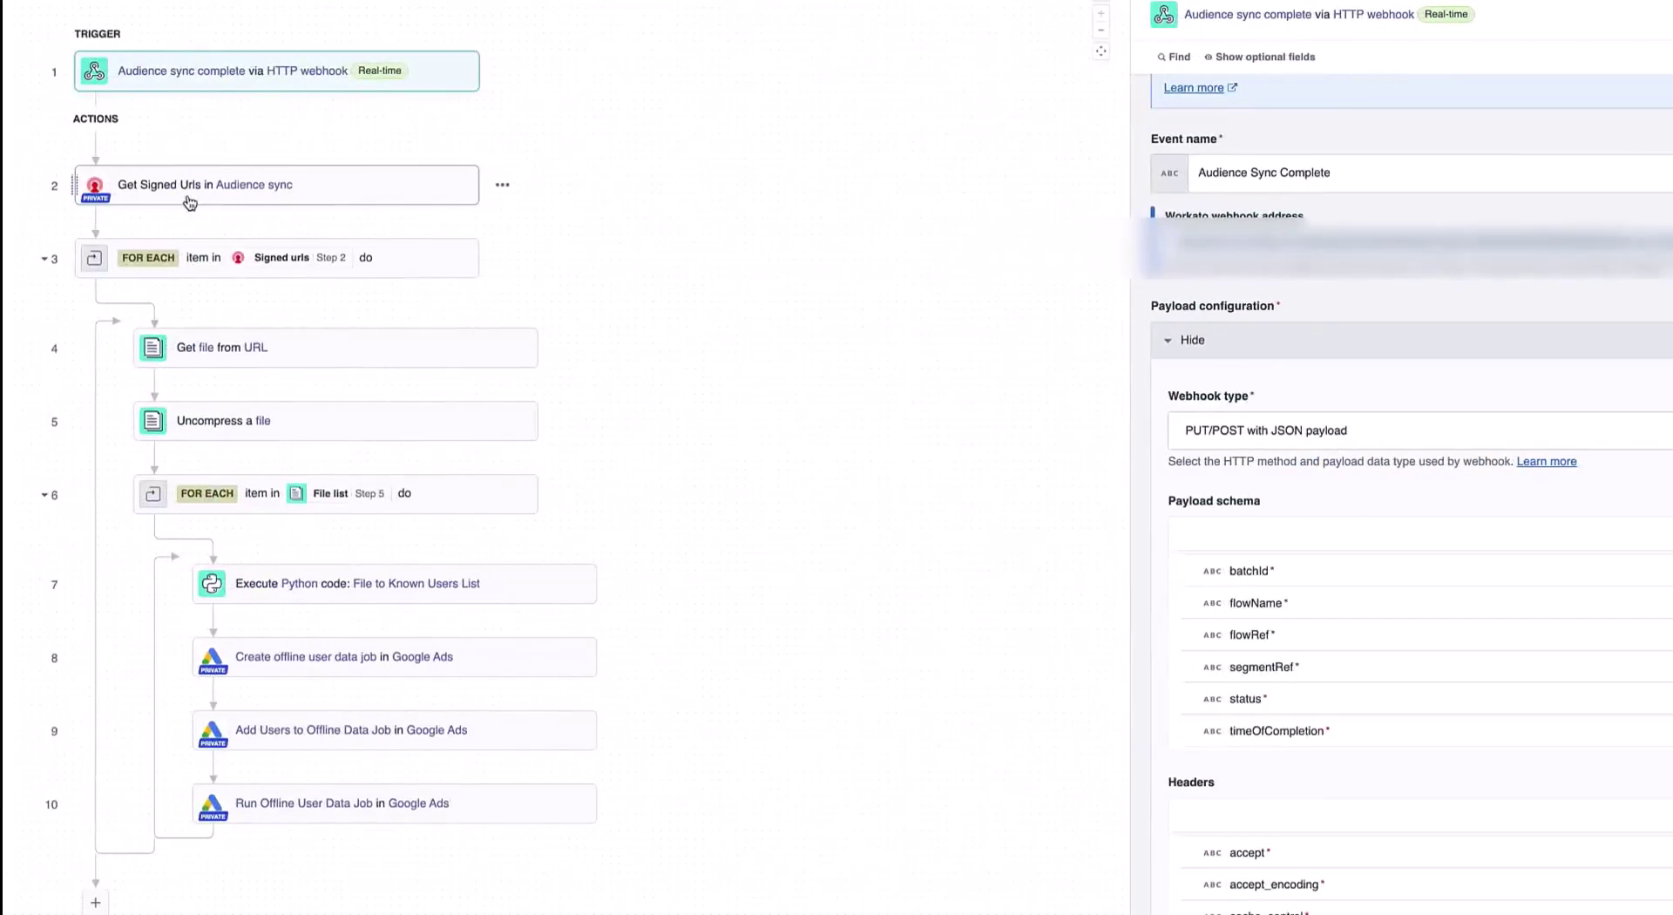
pyautogui.click(190, 203)
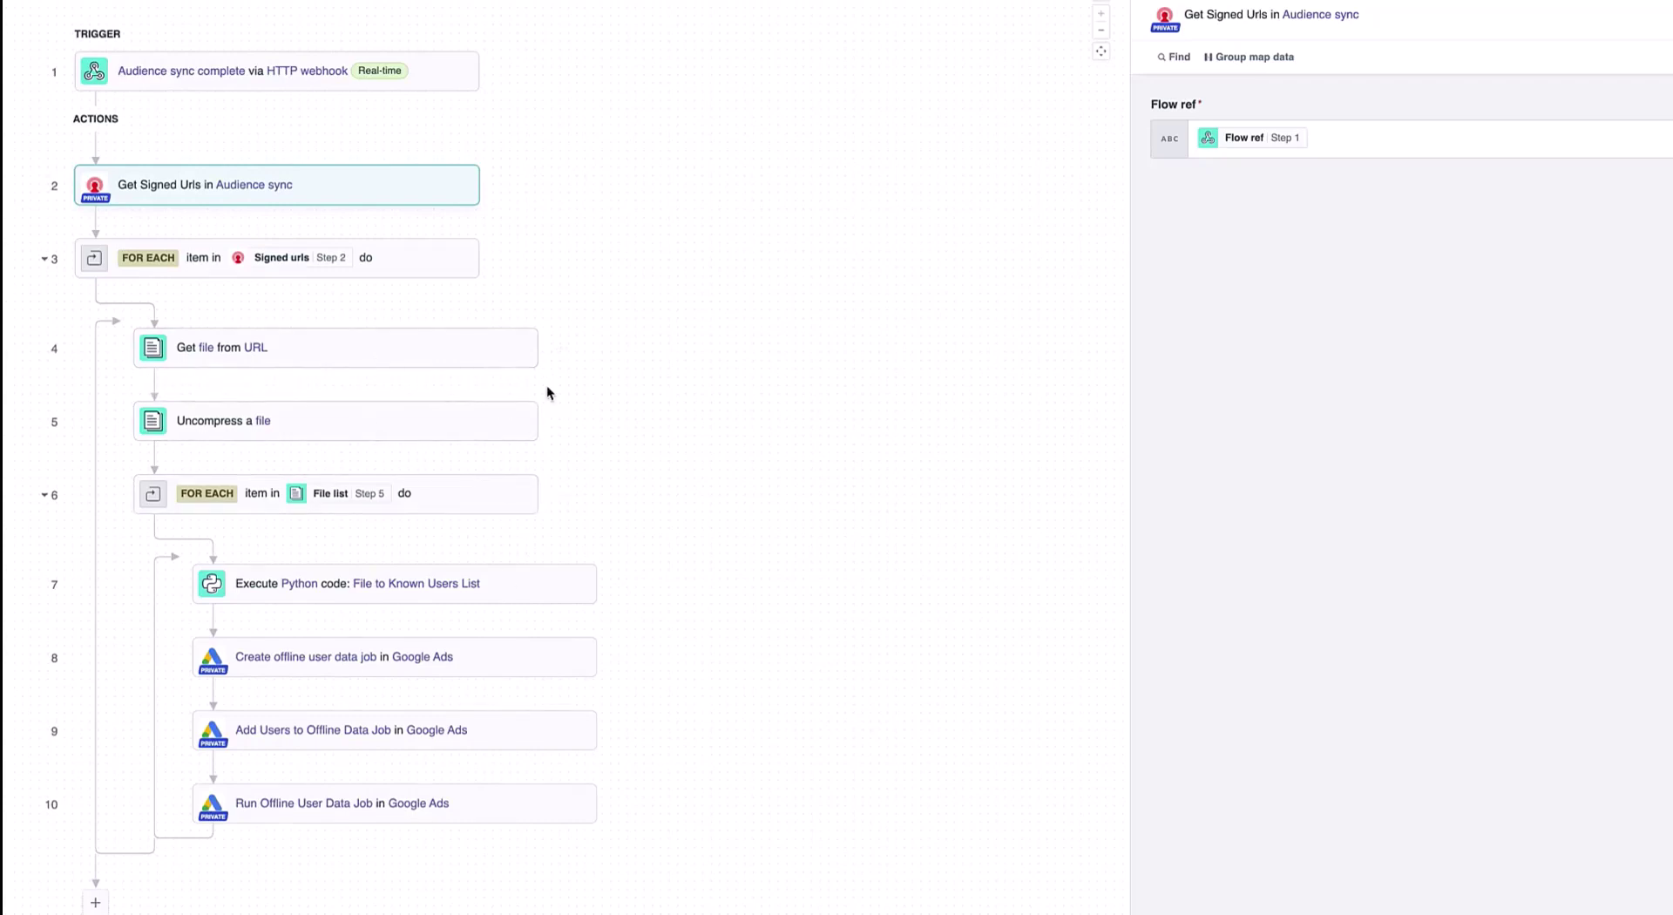
pyautogui.moveTo(558, 542)
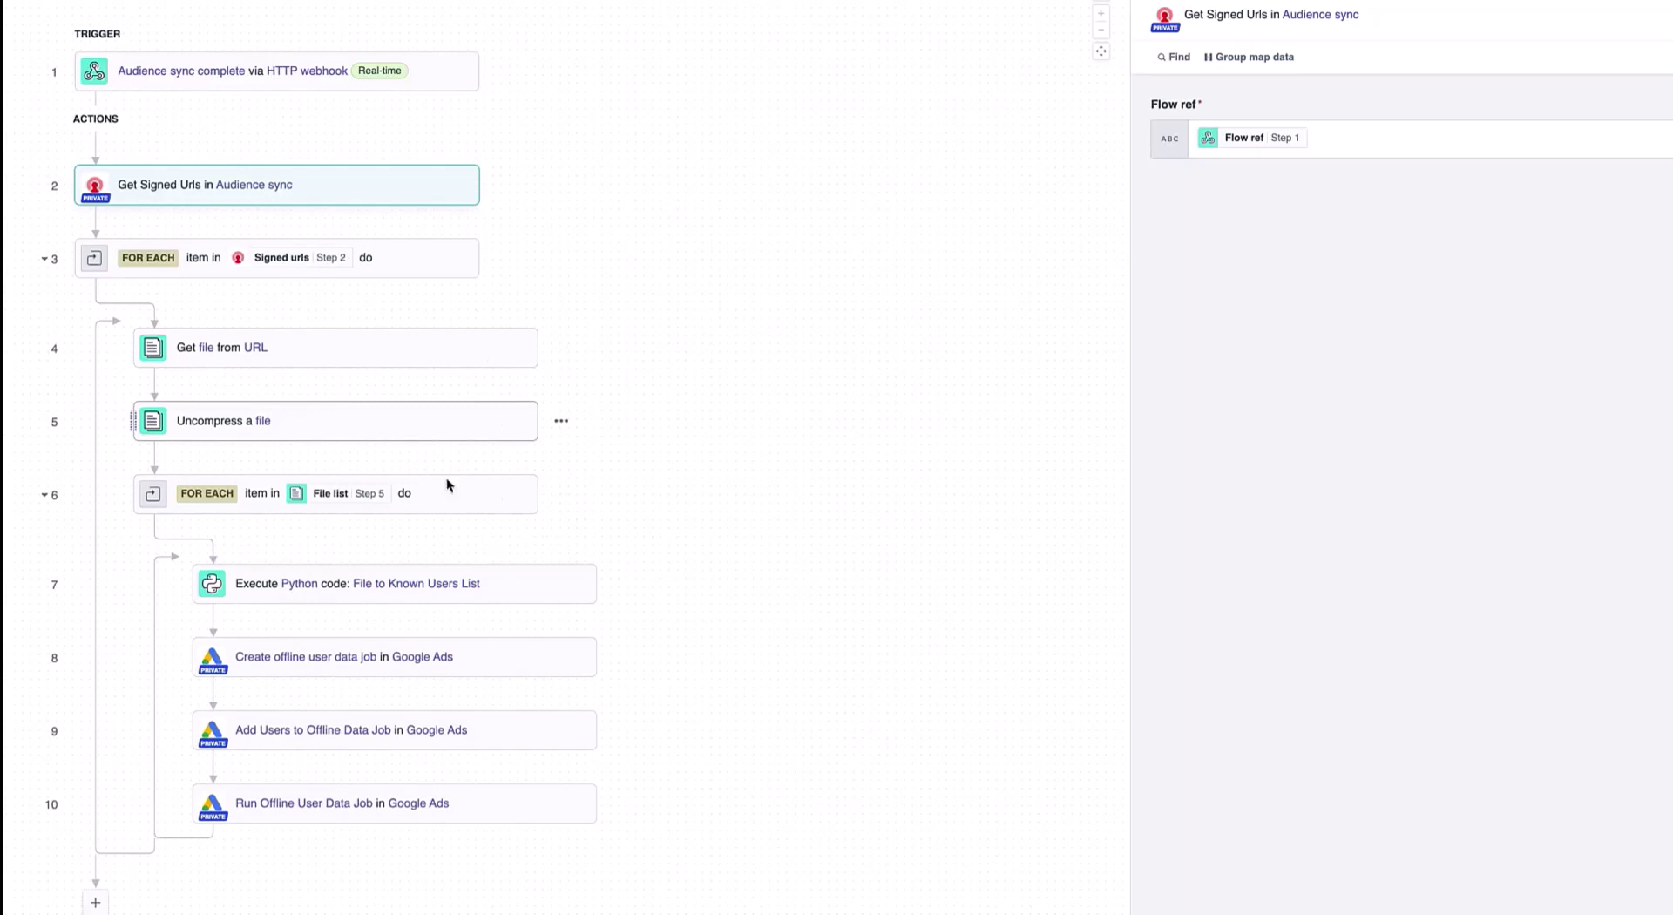
# - Read through the File to Known Users List Python step and highlight the email key in its code
pyautogui.click(505, 590)
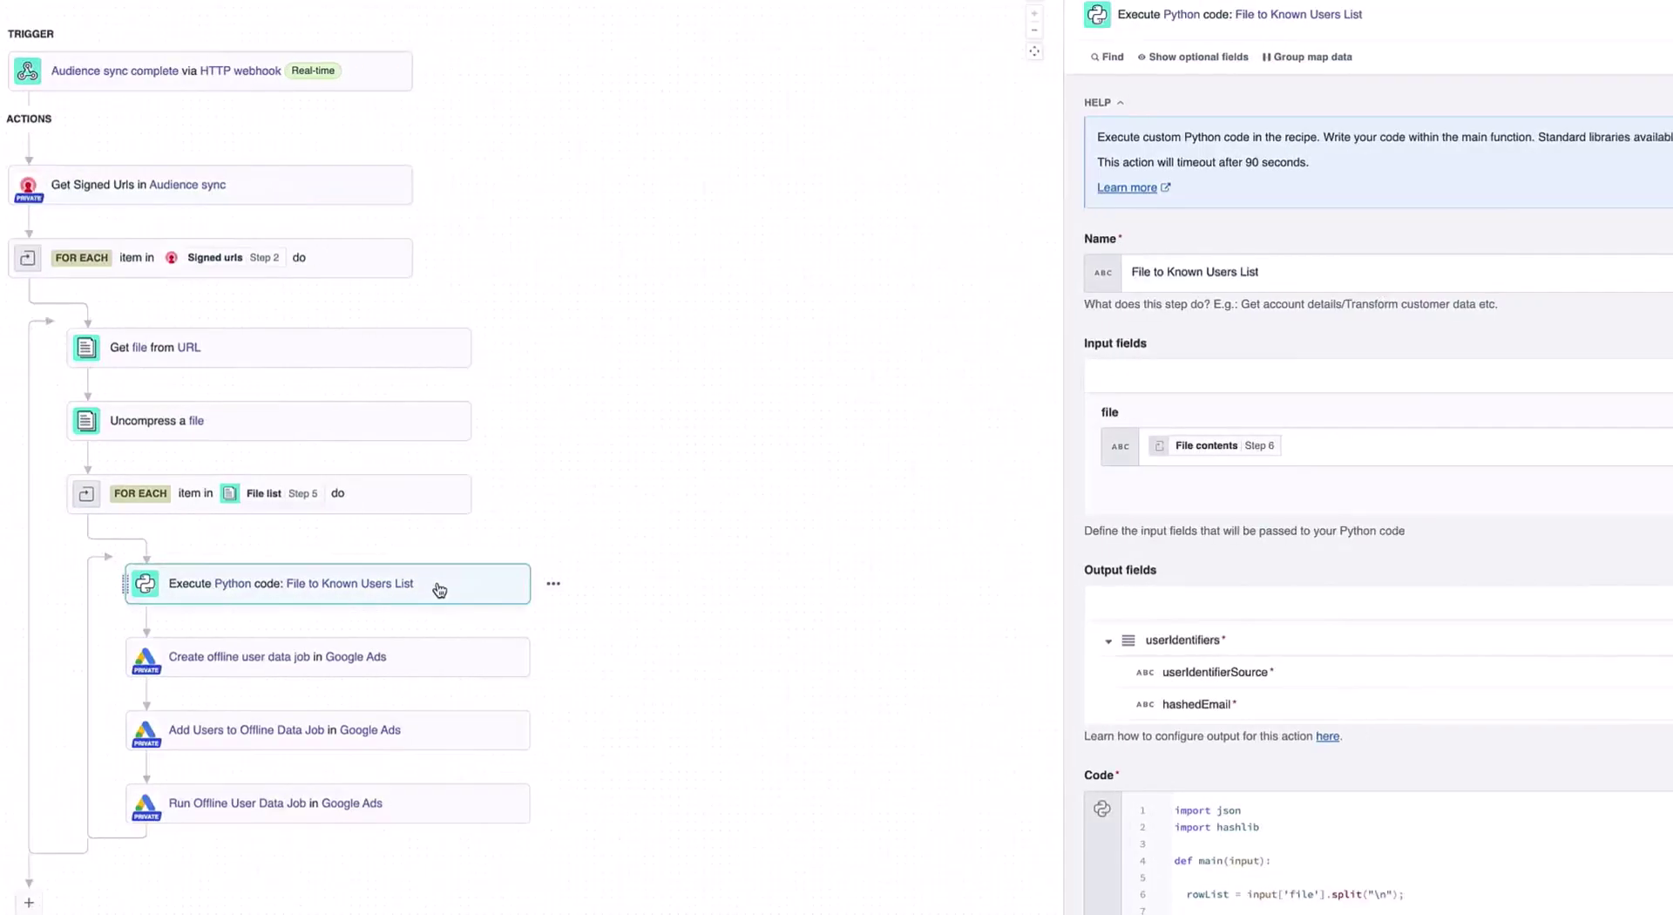
pyautogui.scroll(-2, 906, 615)
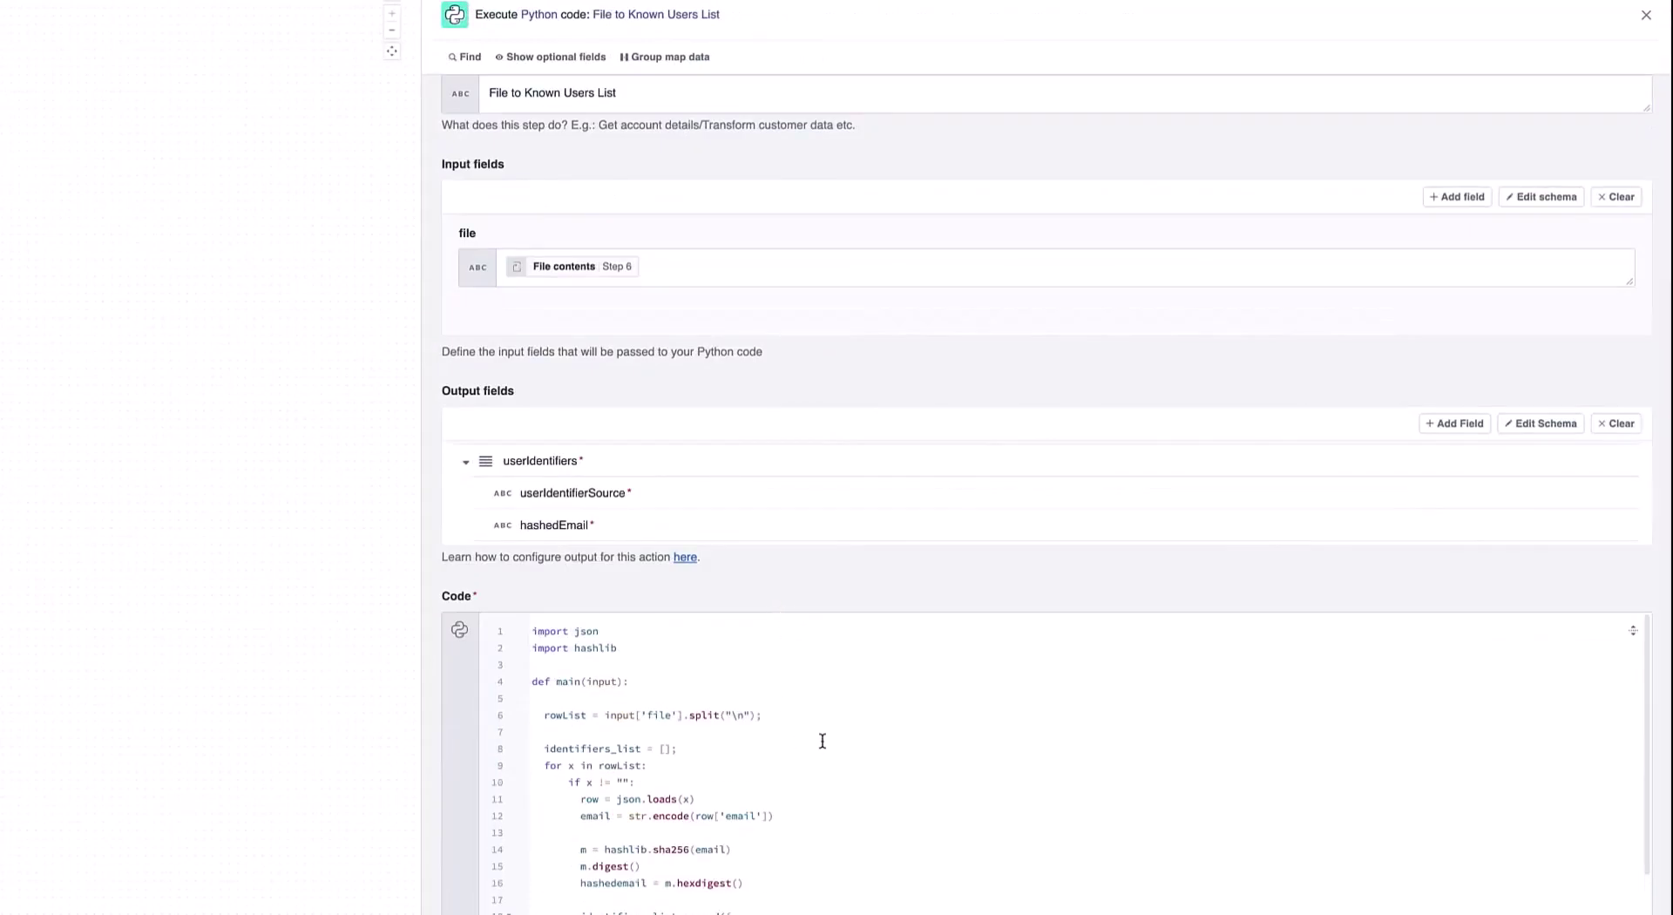
pyautogui.scroll(-1, 822, 738)
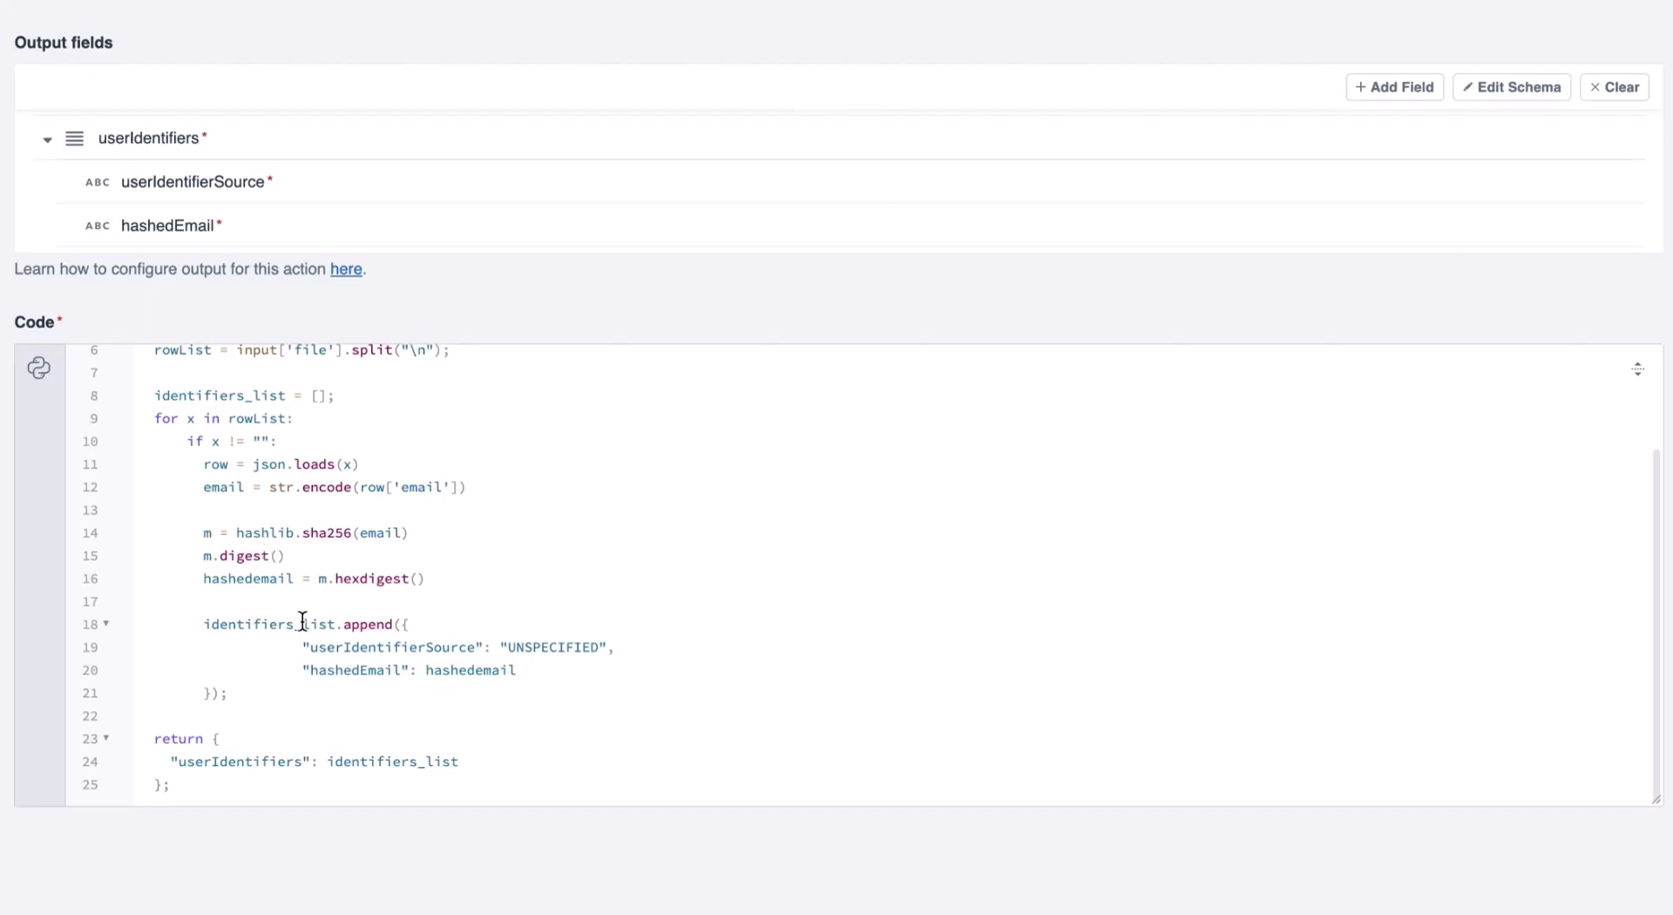
pyautogui.scroll(1, 294, 756)
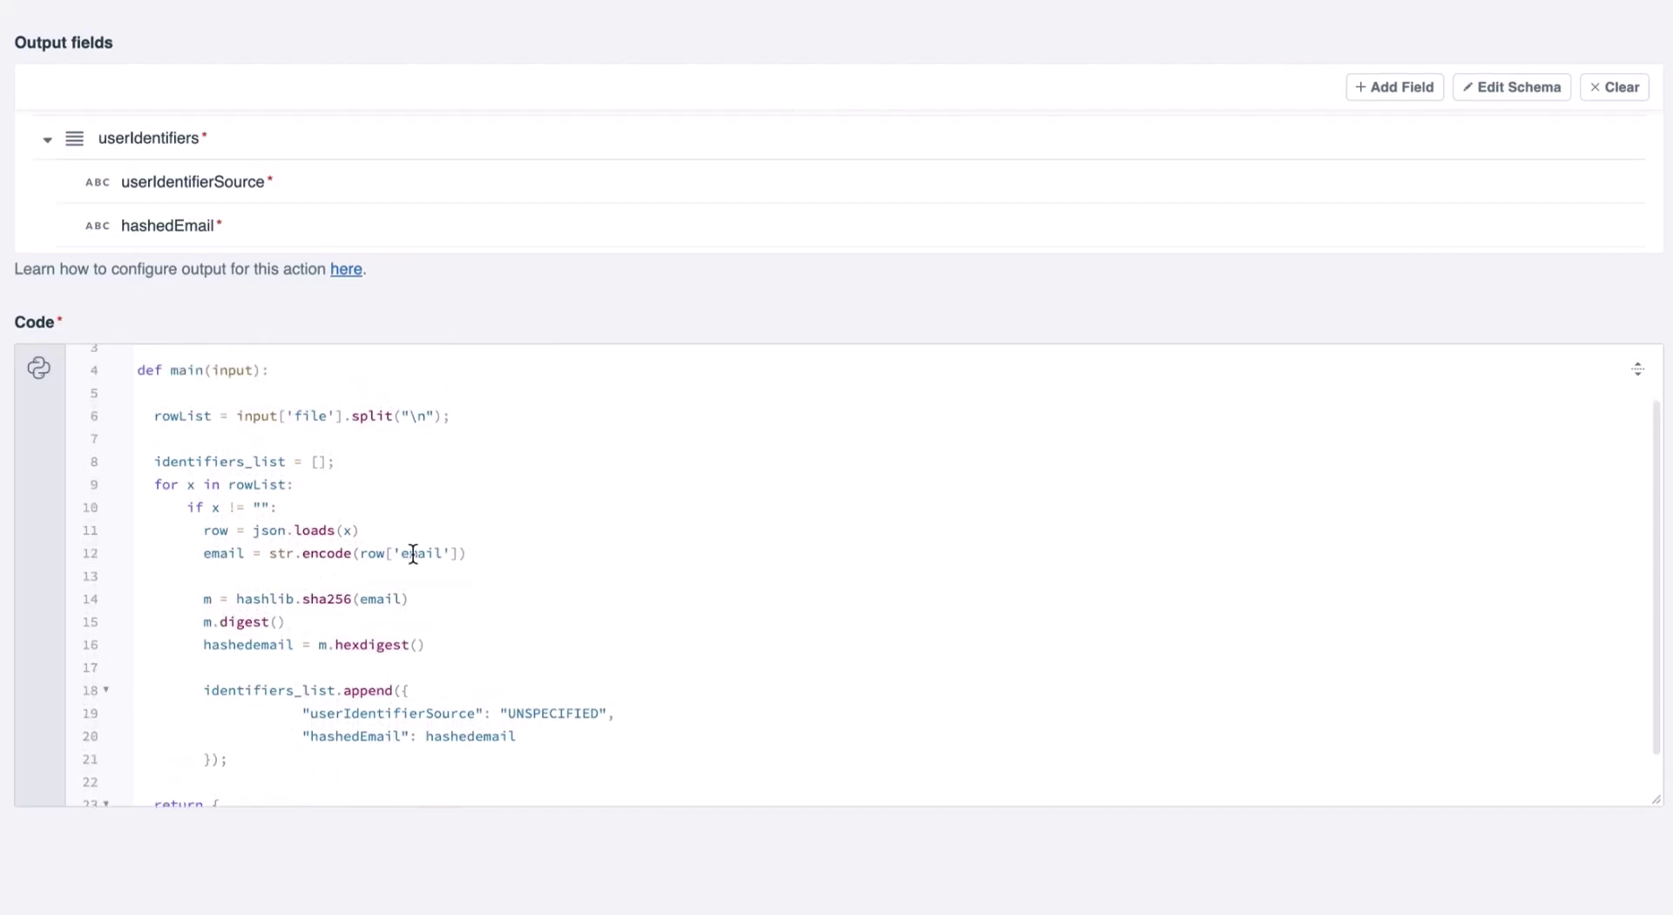
pyautogui.moveTo(402, 554); pyautogui.dragTo(449, 554)
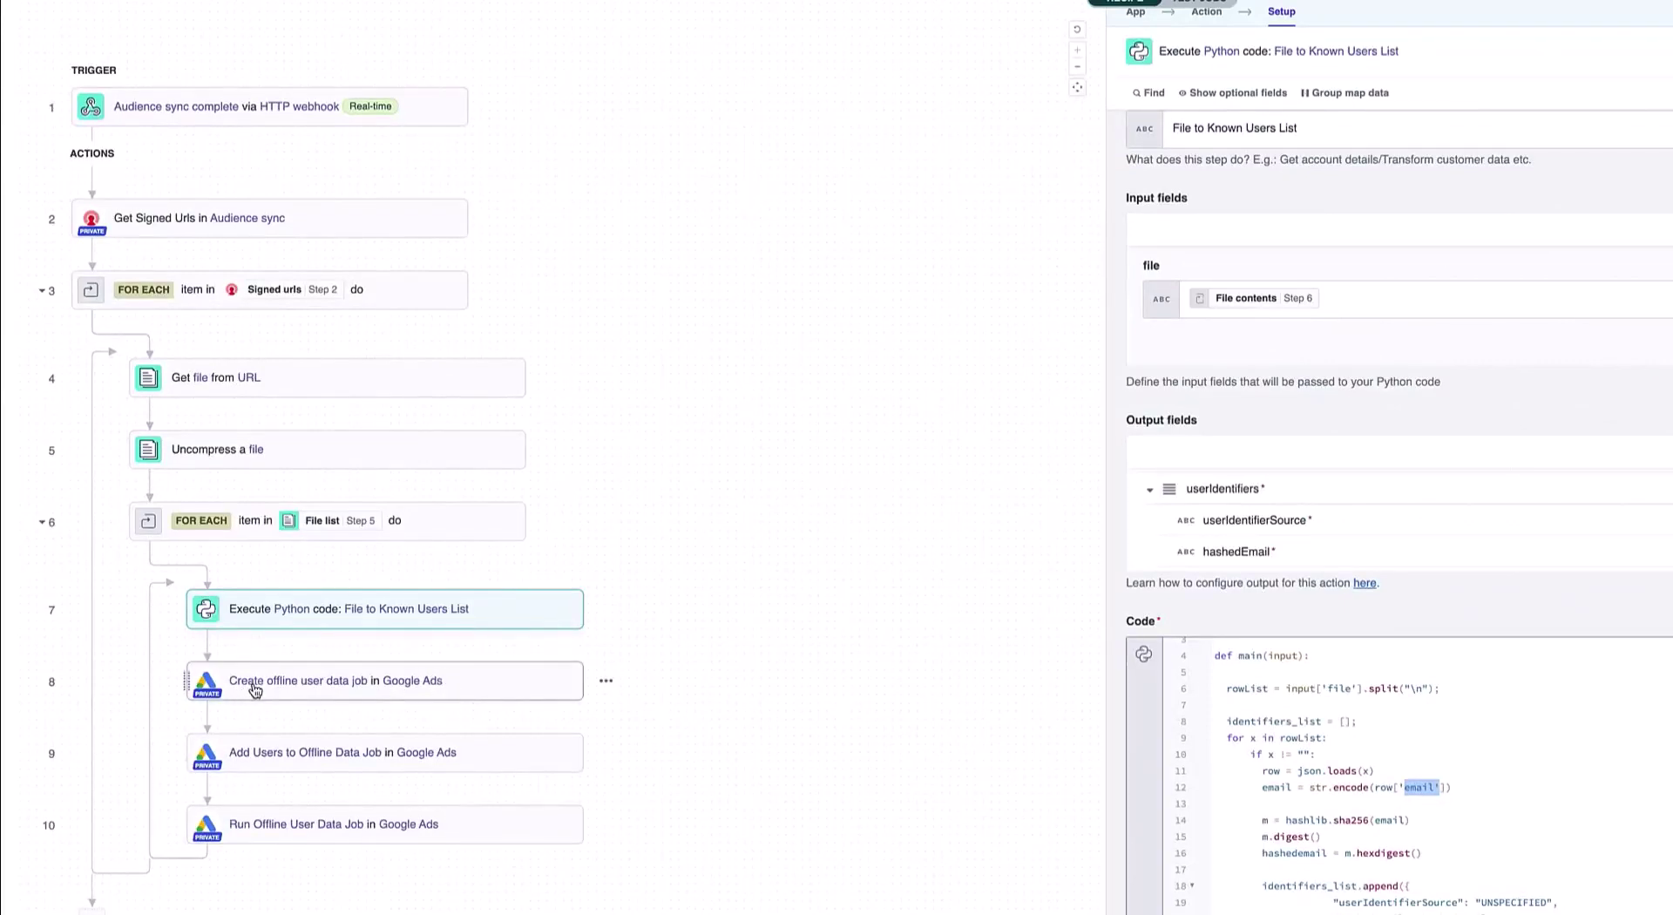
# - Insert an app action after the Python code step and browse the full list of available connector apps
pyautogui.click(394, 652)
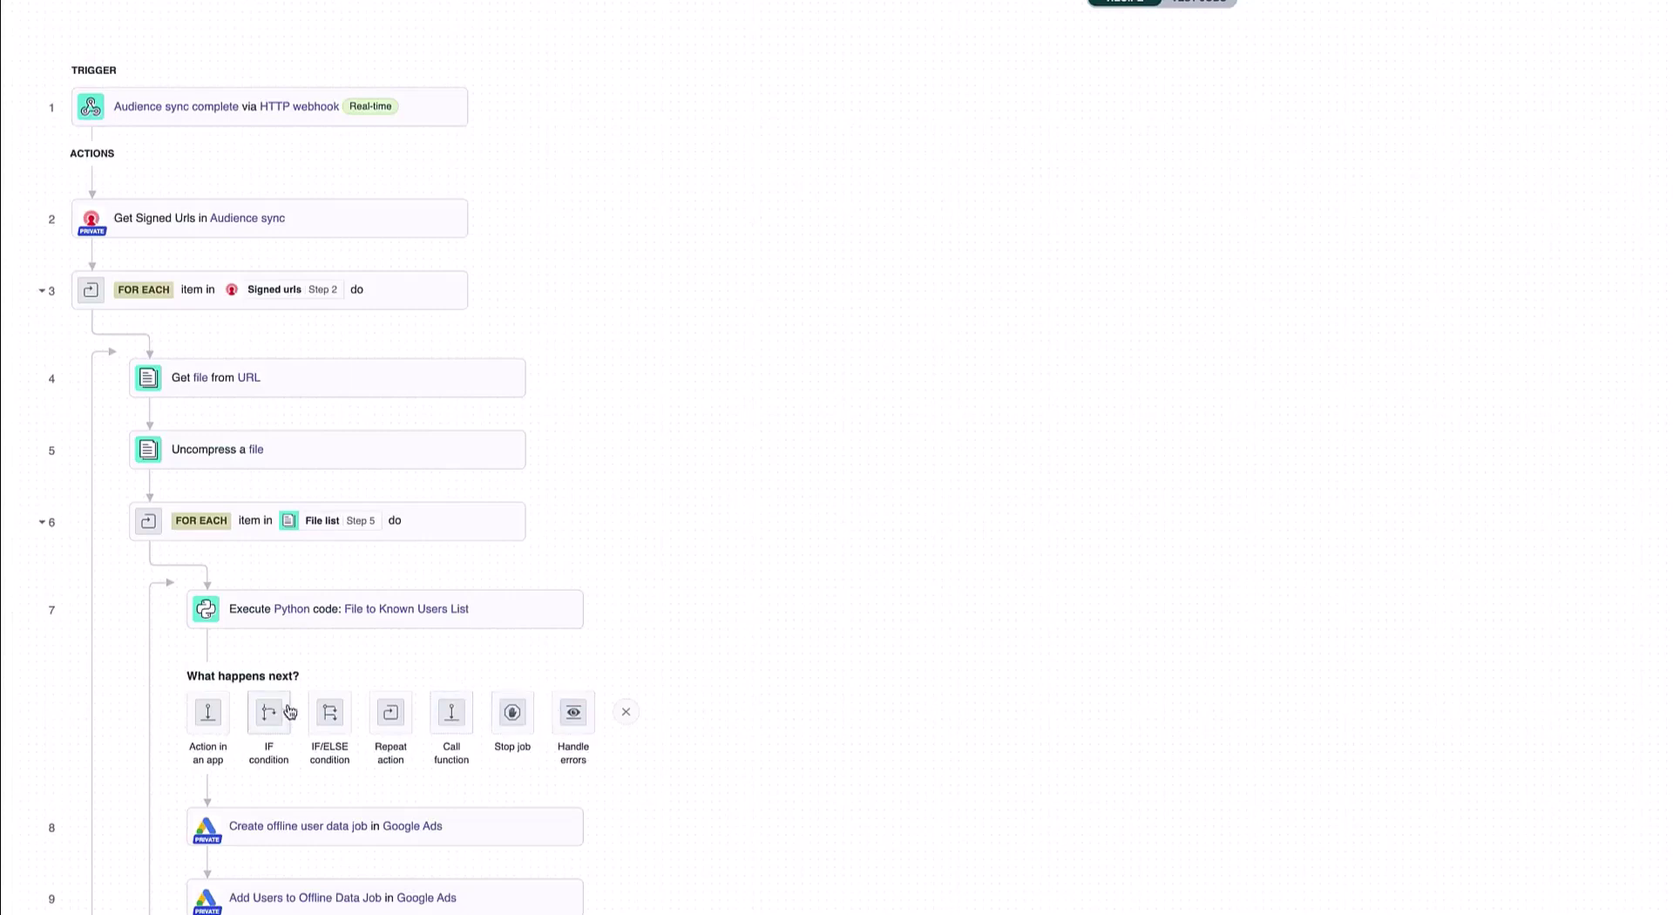
pyautogui.click(207, 714)
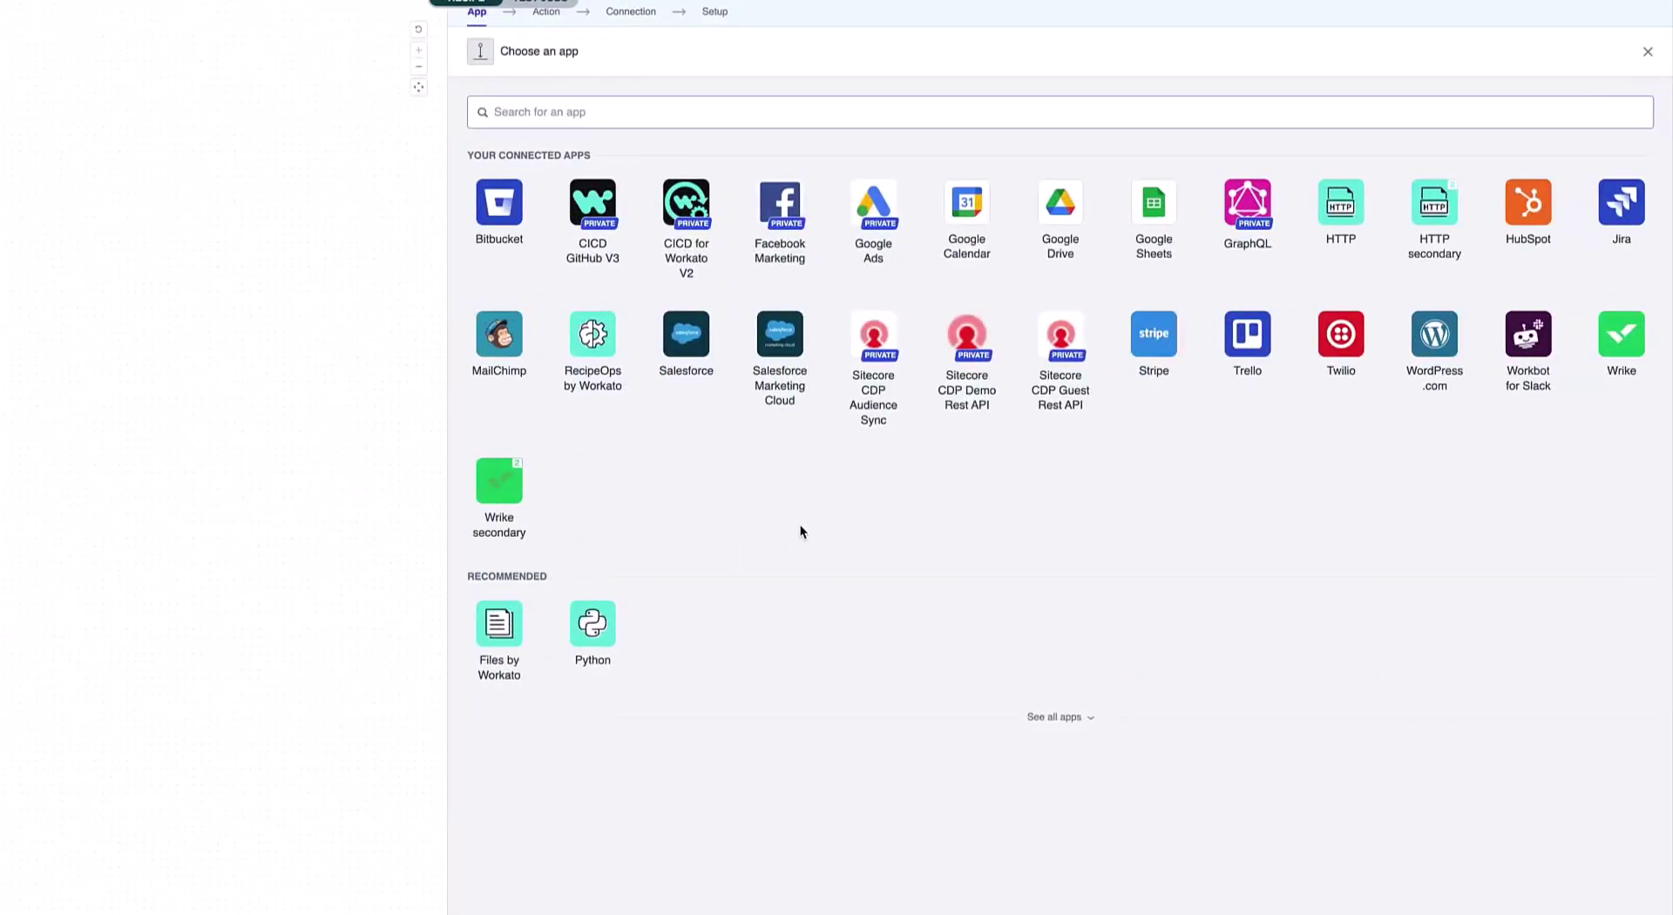
pyautogui.click(1067, 723)
pyautogui.scroll(-2, 1105, 852)
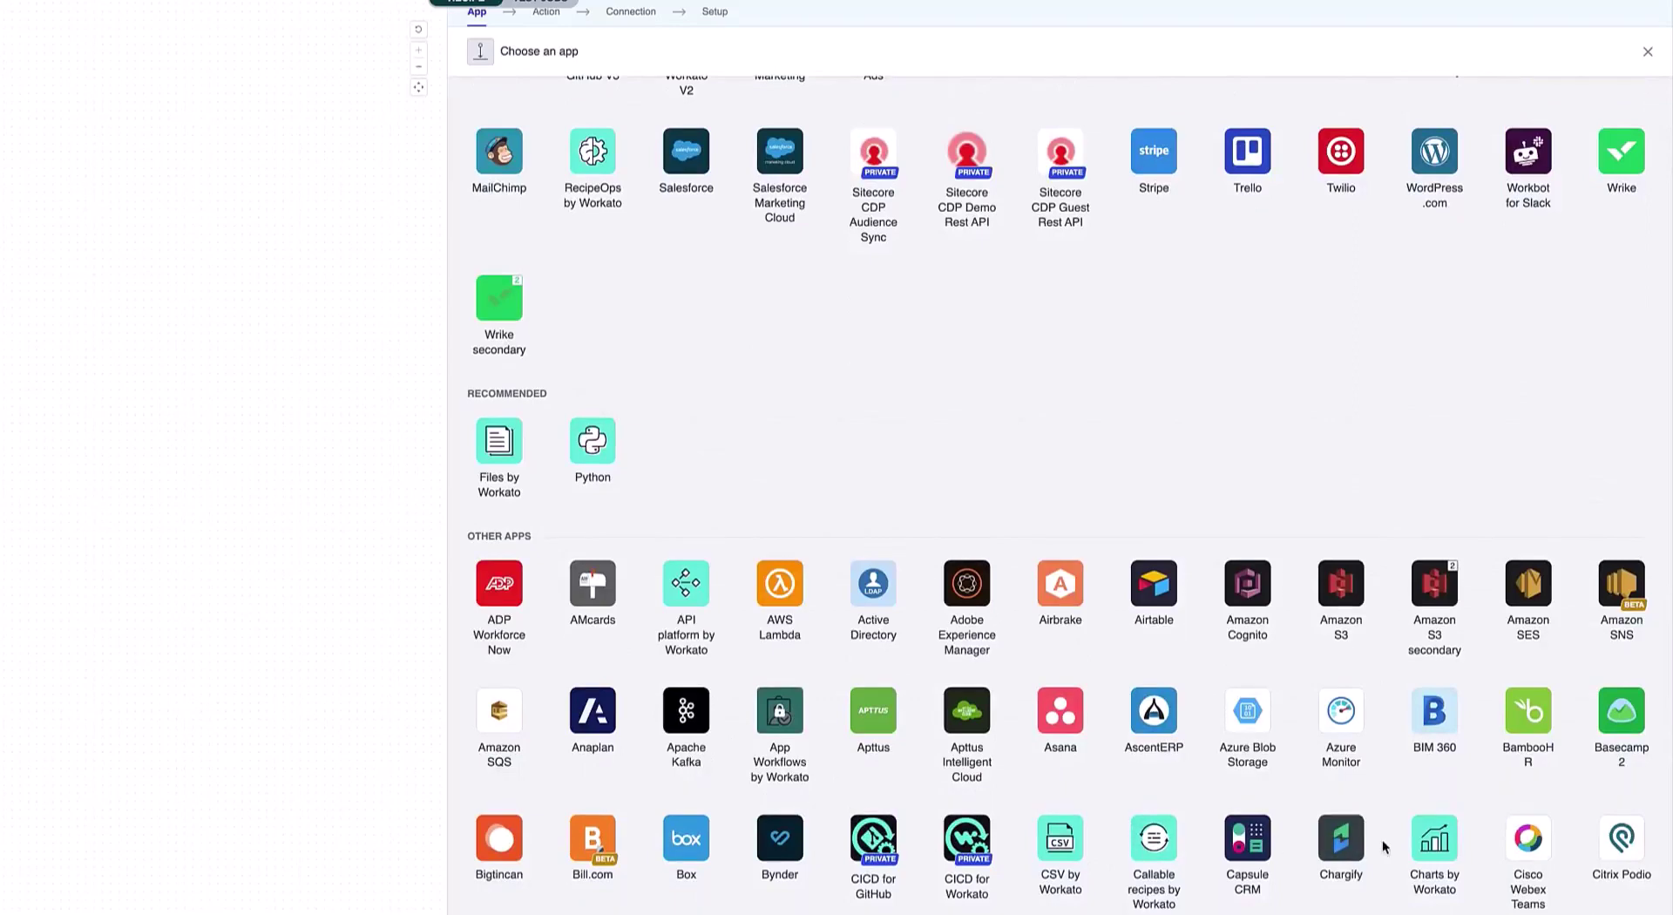
pyautogui.scroll(-6, 989, 716)
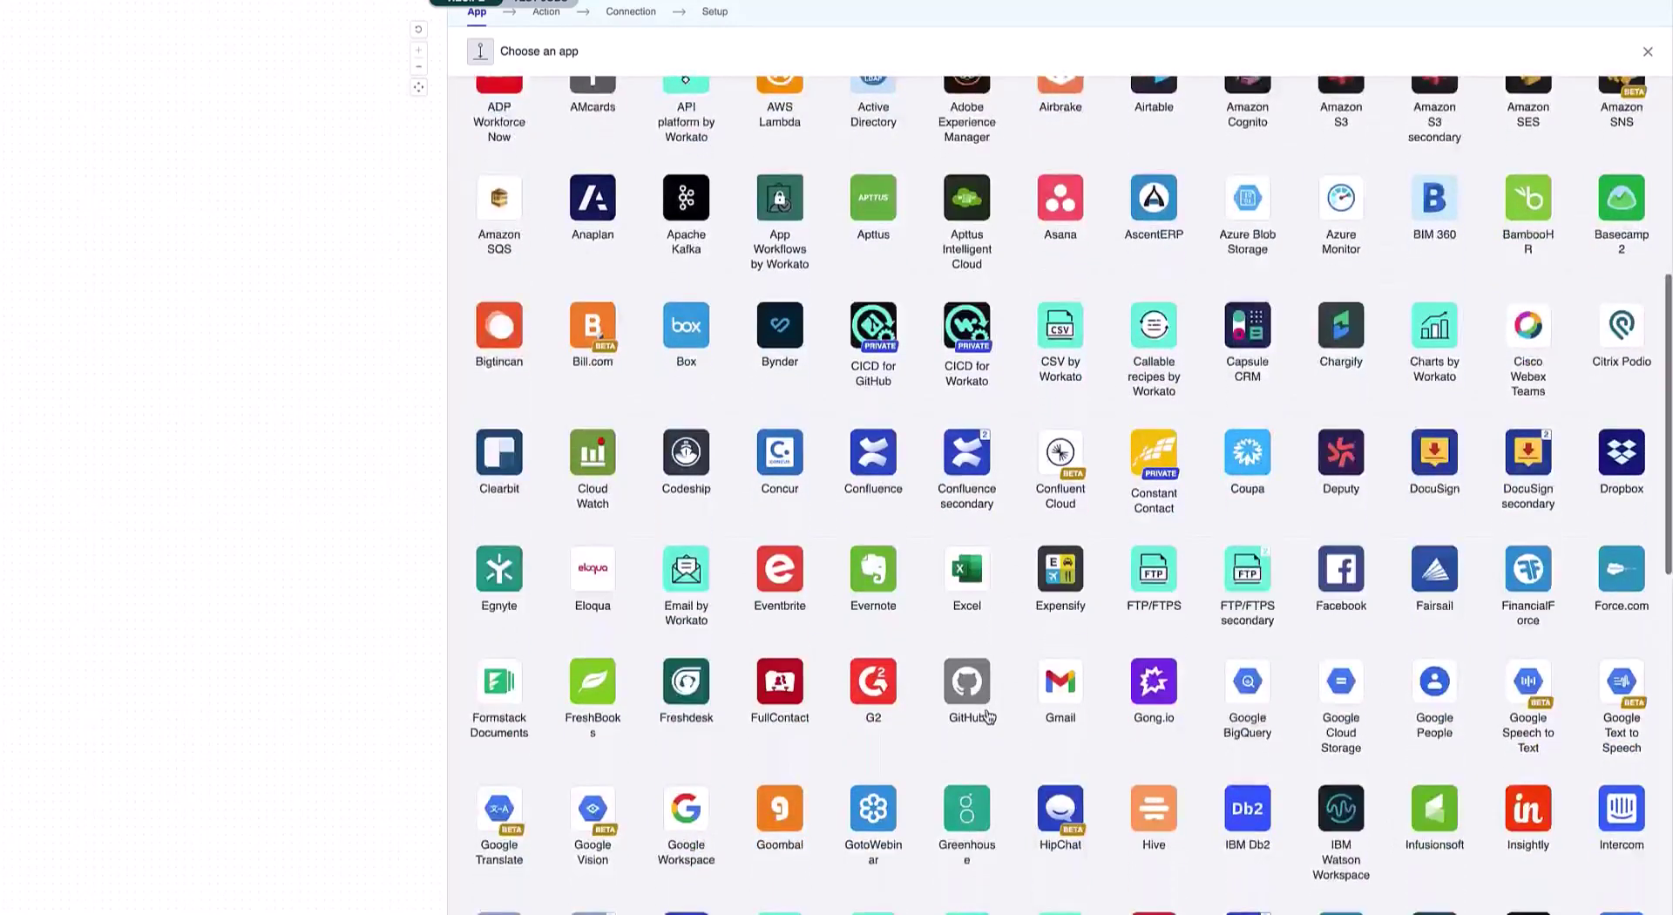
pyautogui.scroll(-6, 989, 717)
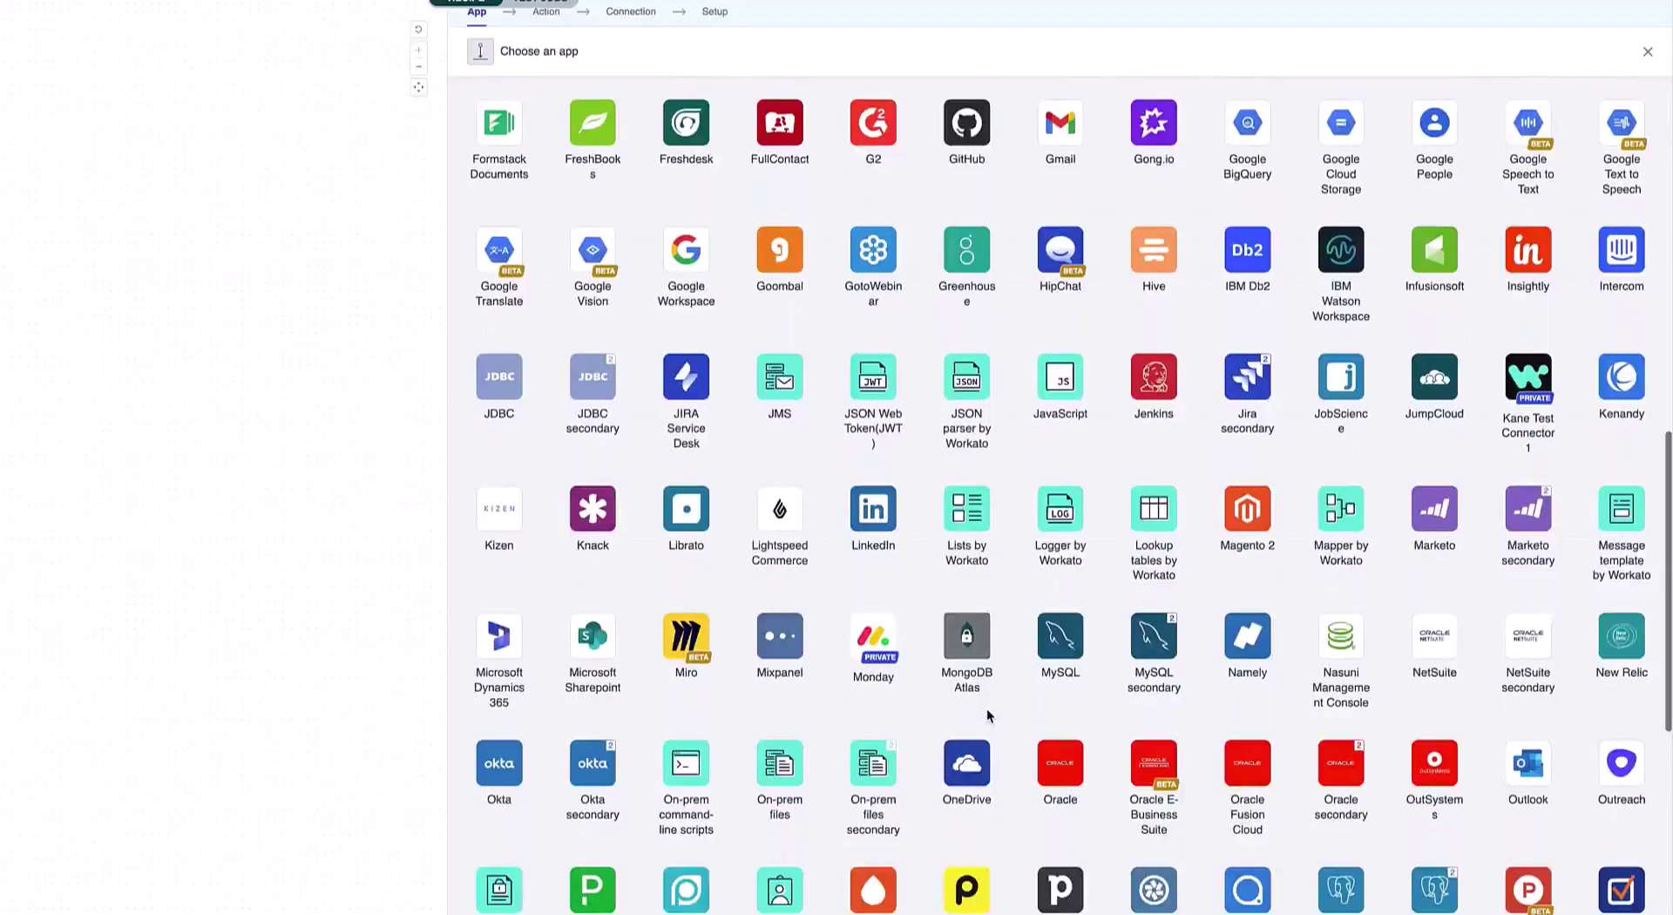
pyautogui.scroll(12, 986, 708)
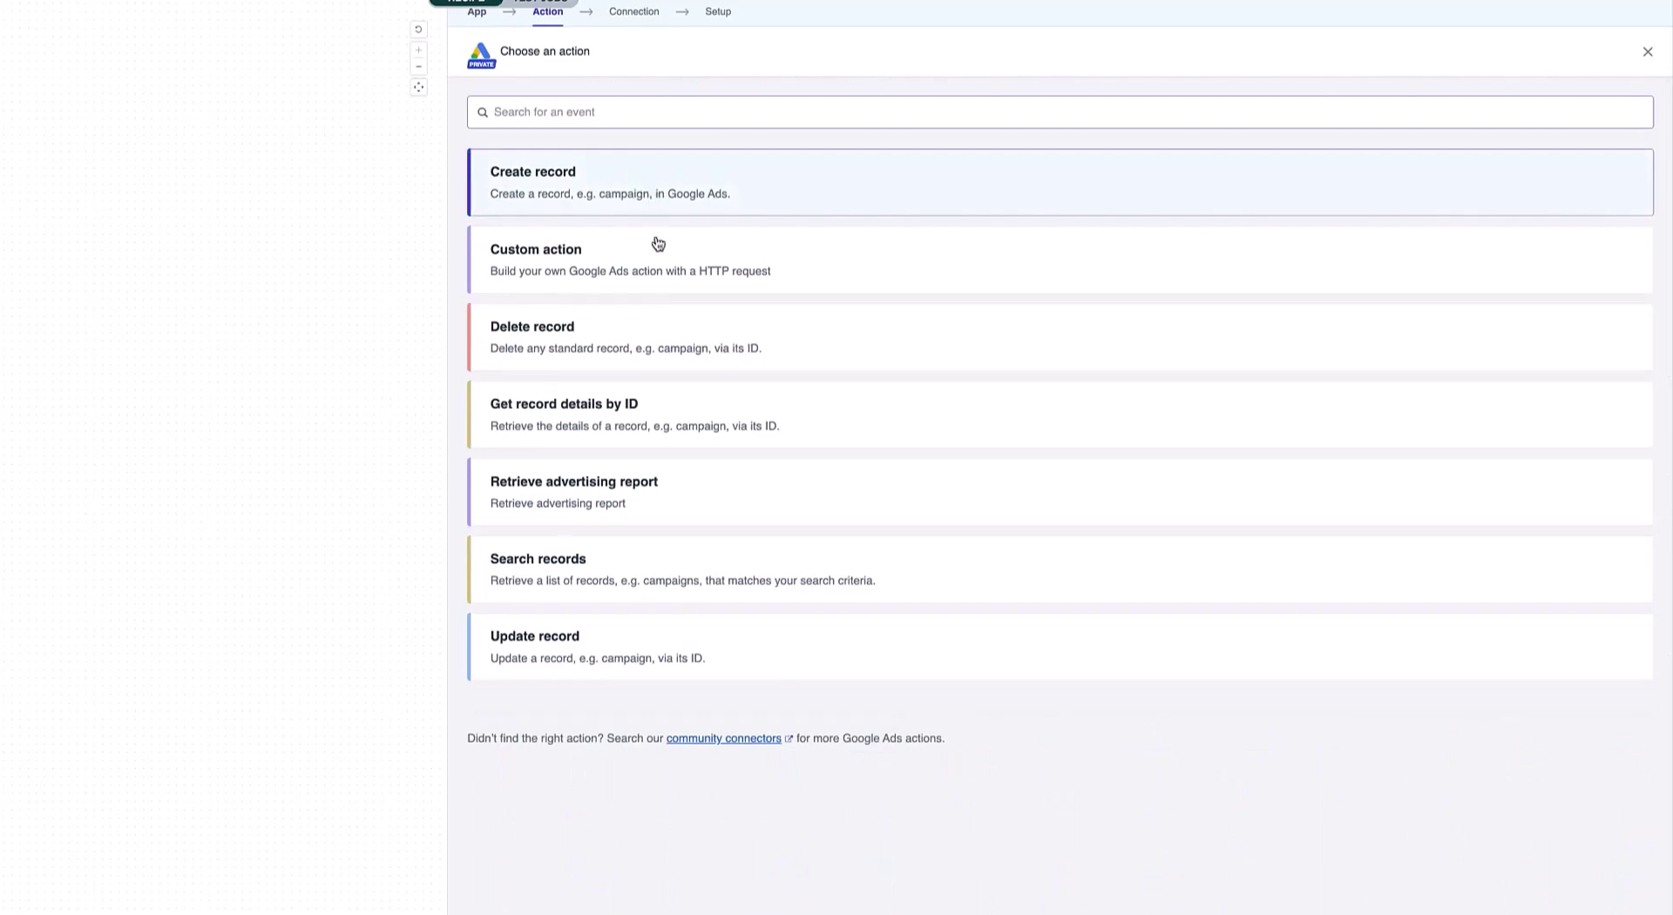
# - Choose the Google Ads Search records action for the inserted step and set its object to User lists
pyautogui.click(866, 497)
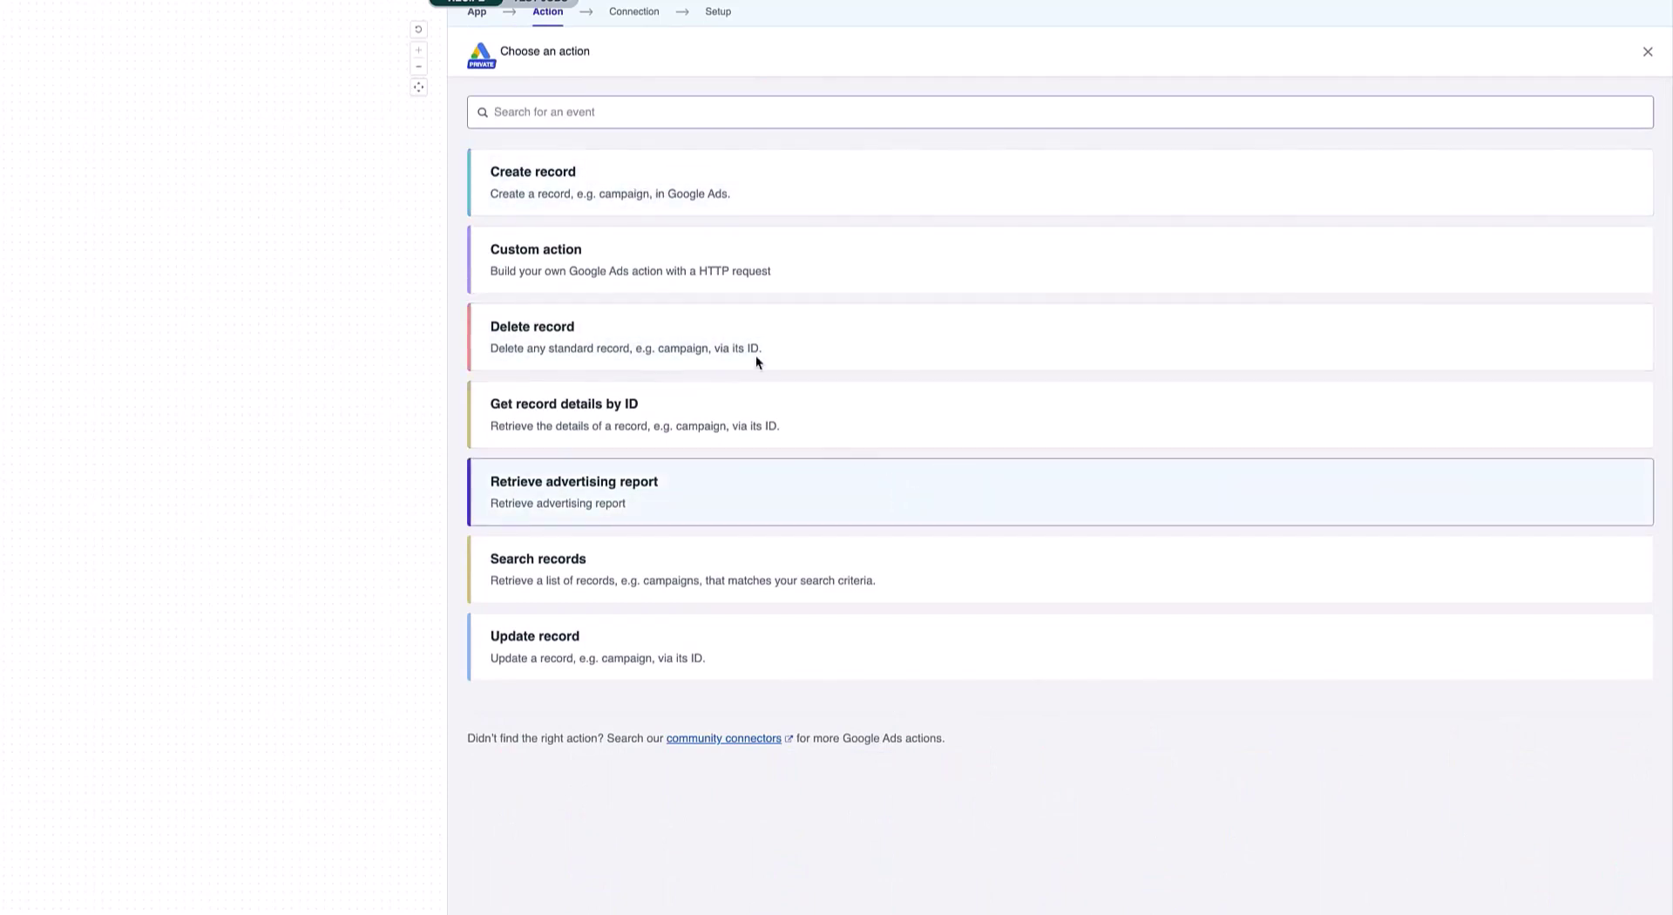
pyautogui.click(704, 585)
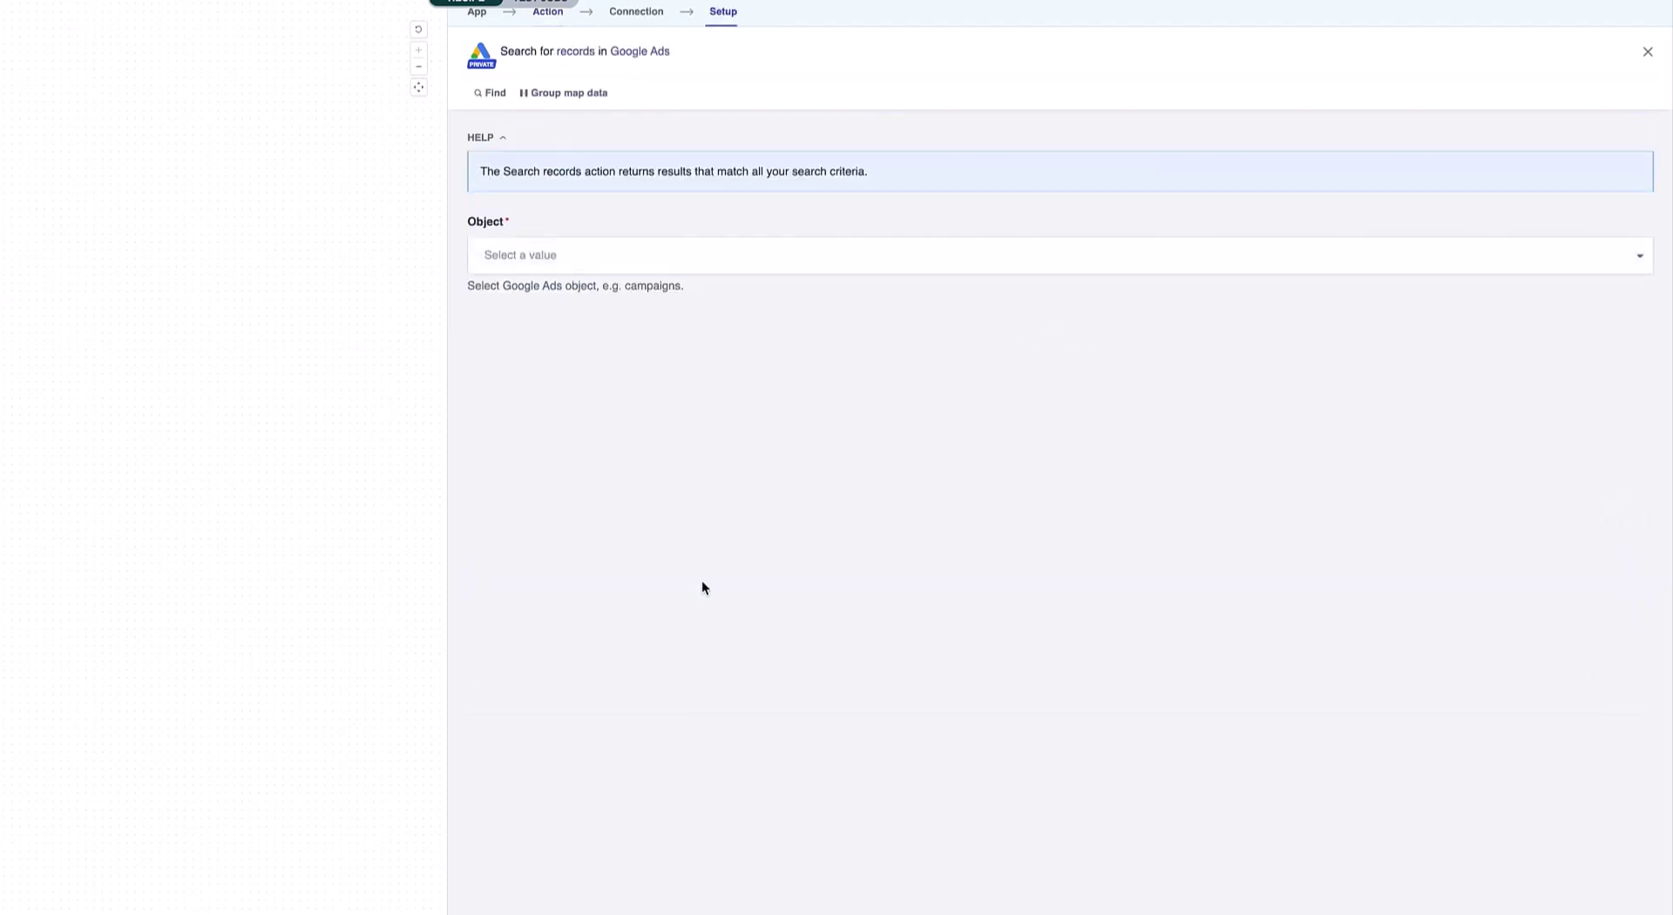
pyautogui.click(527, 255)
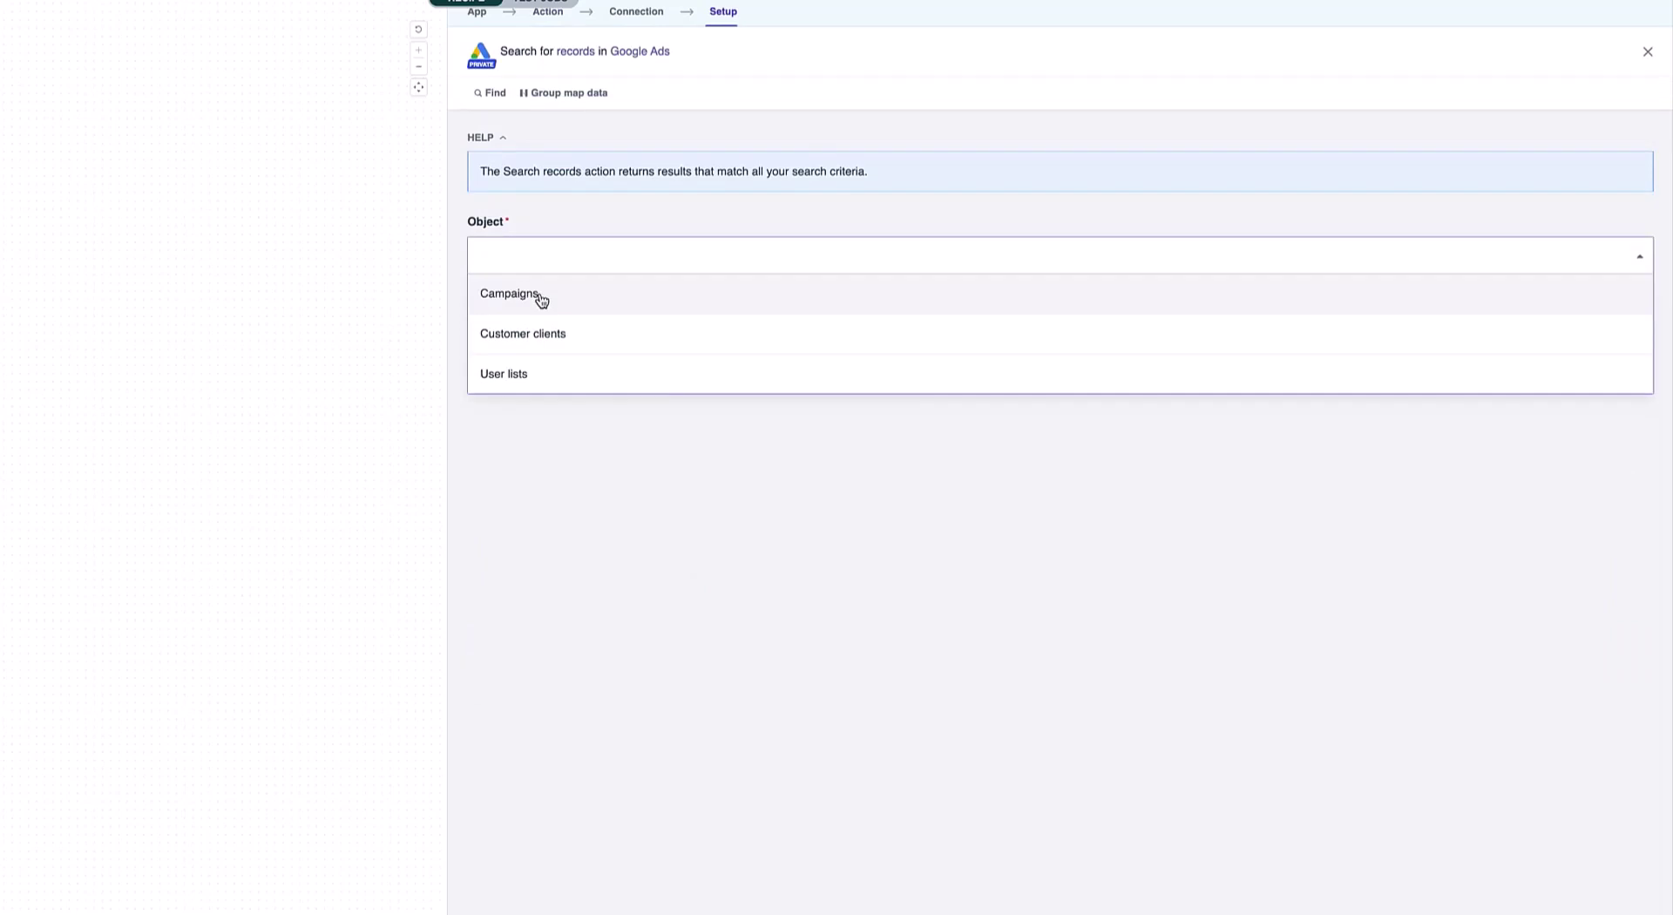
pyautogui.click(519, 374)
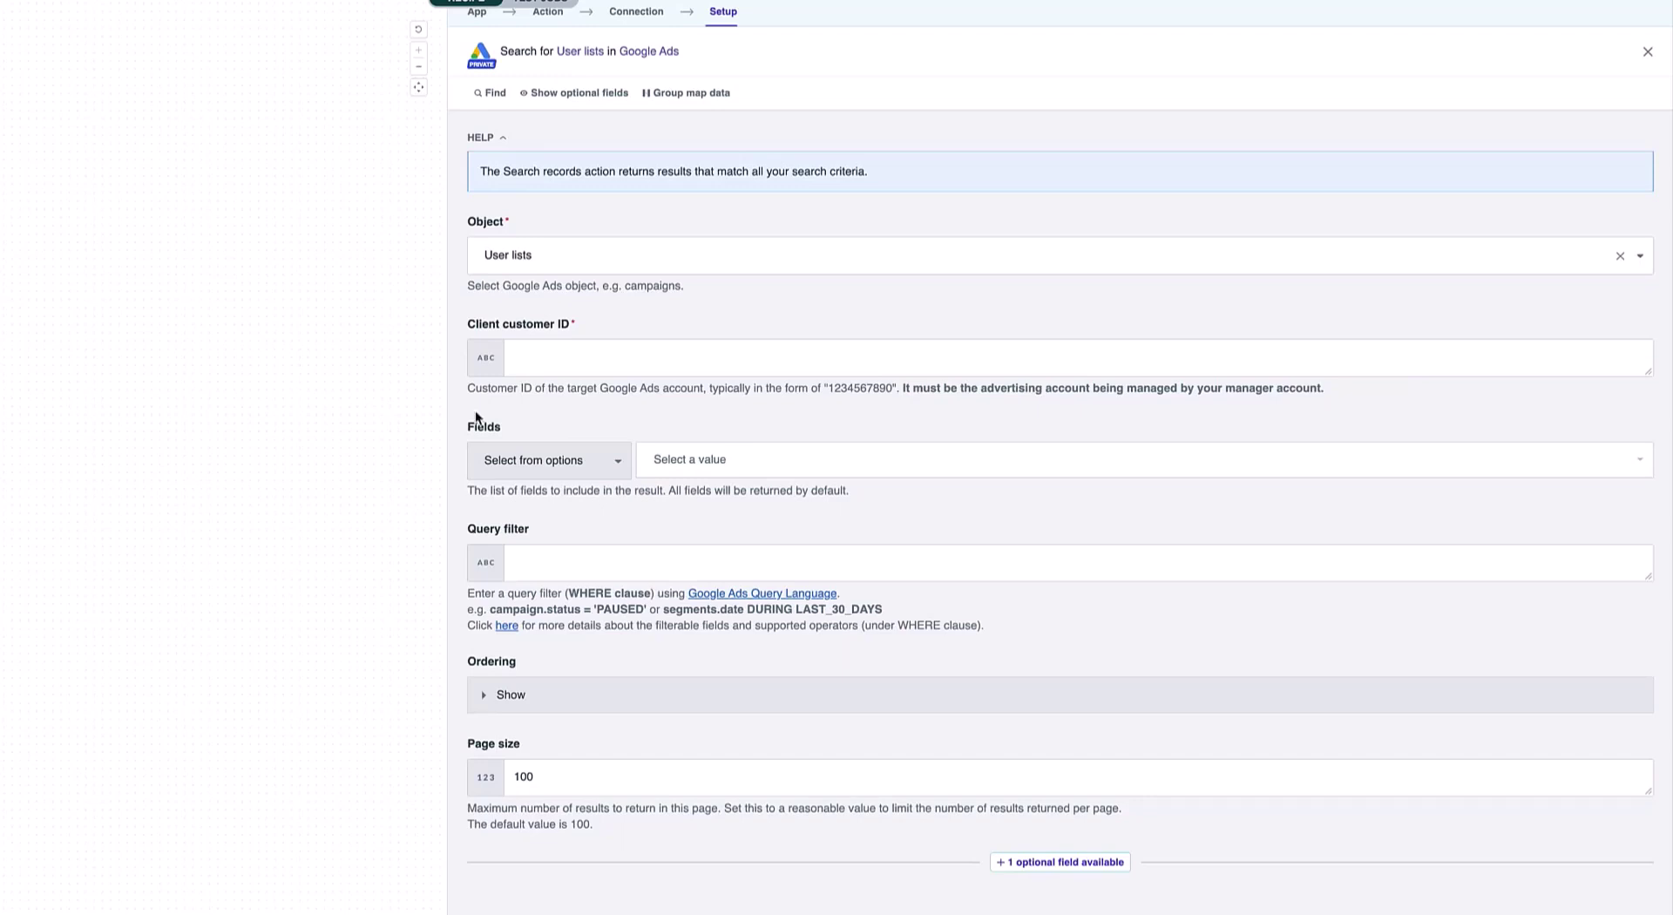
# - Change the inserted Google Ads step to a Custom action, and delete that step from the recipe
pyautogui.click(549, 13)
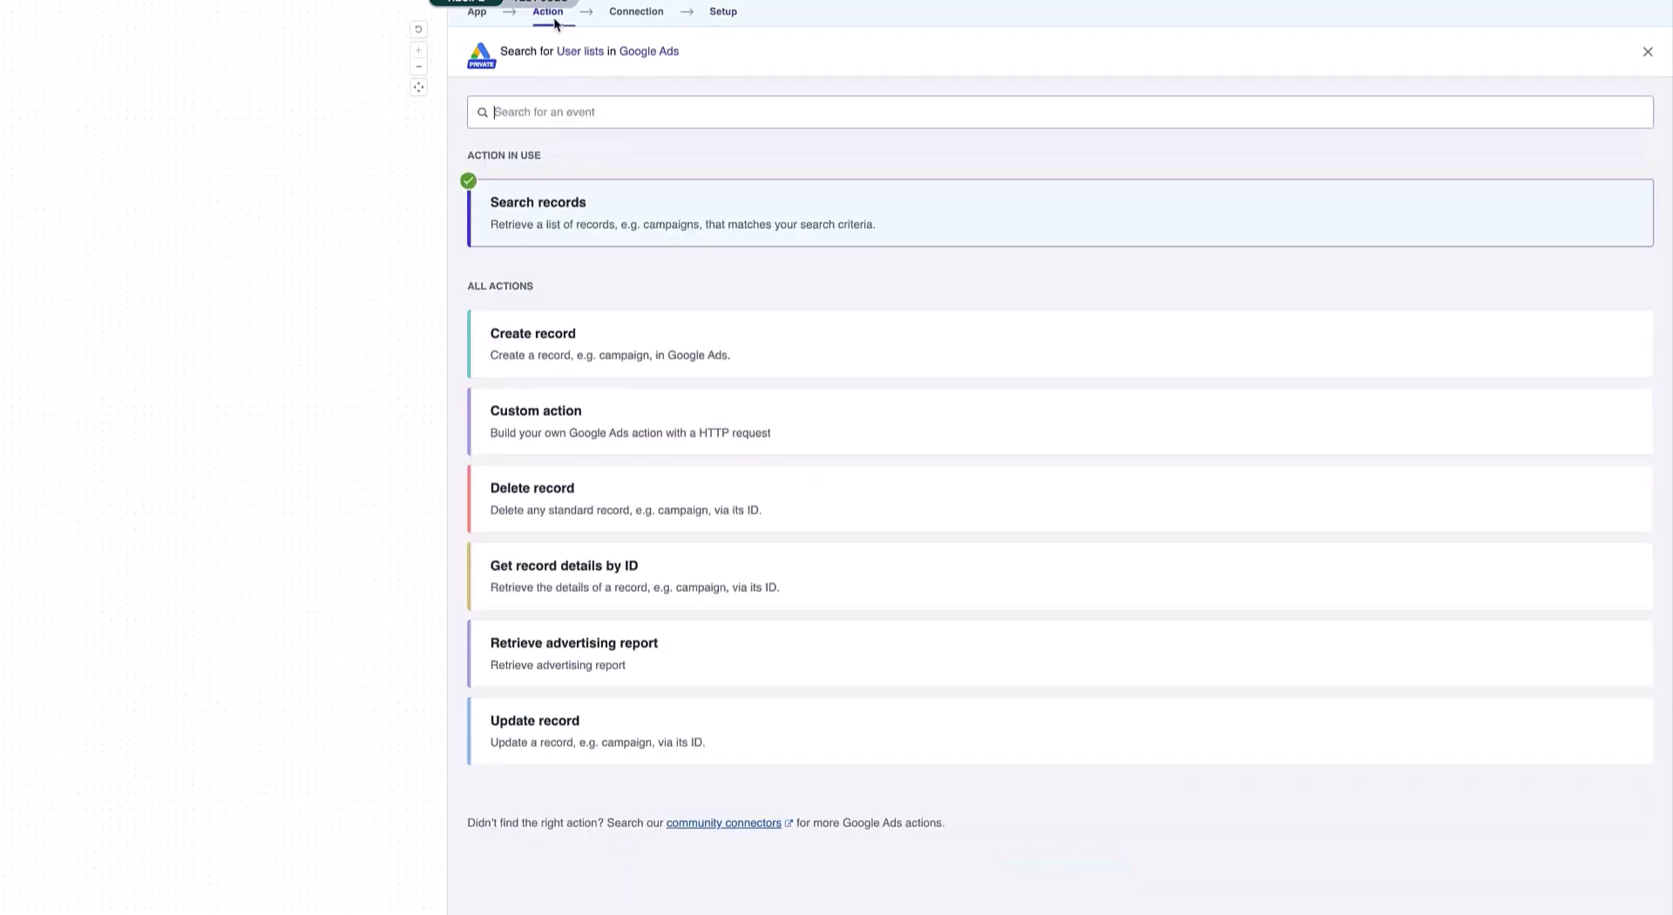
pyautogui.click(533, 421)
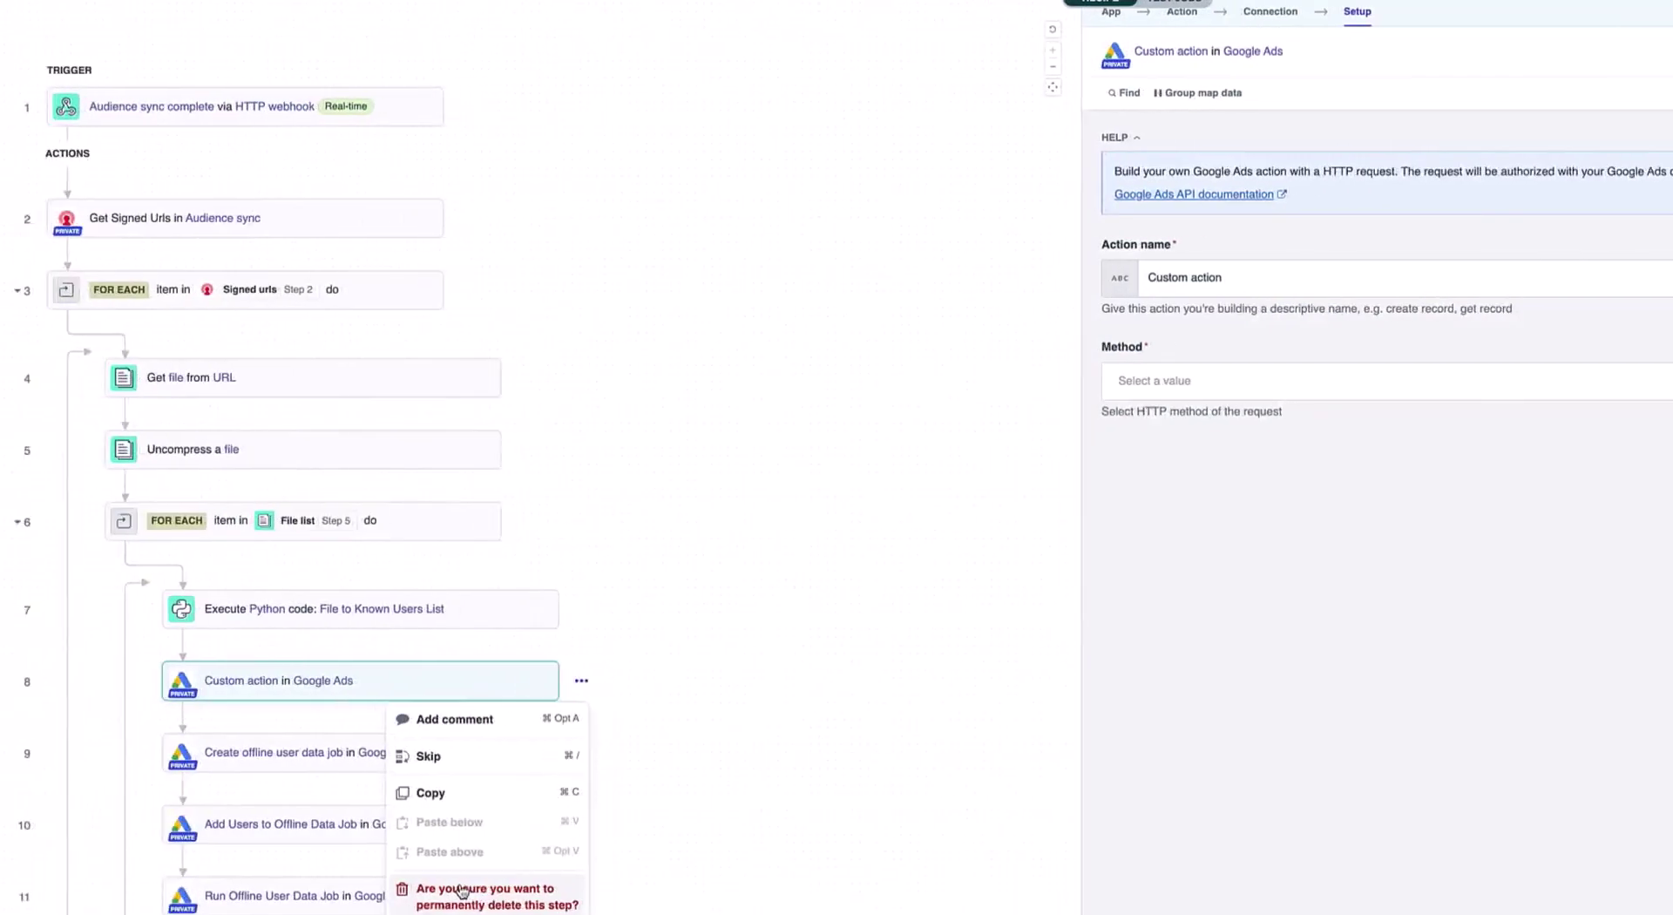
pyautogui.click(520, 896)
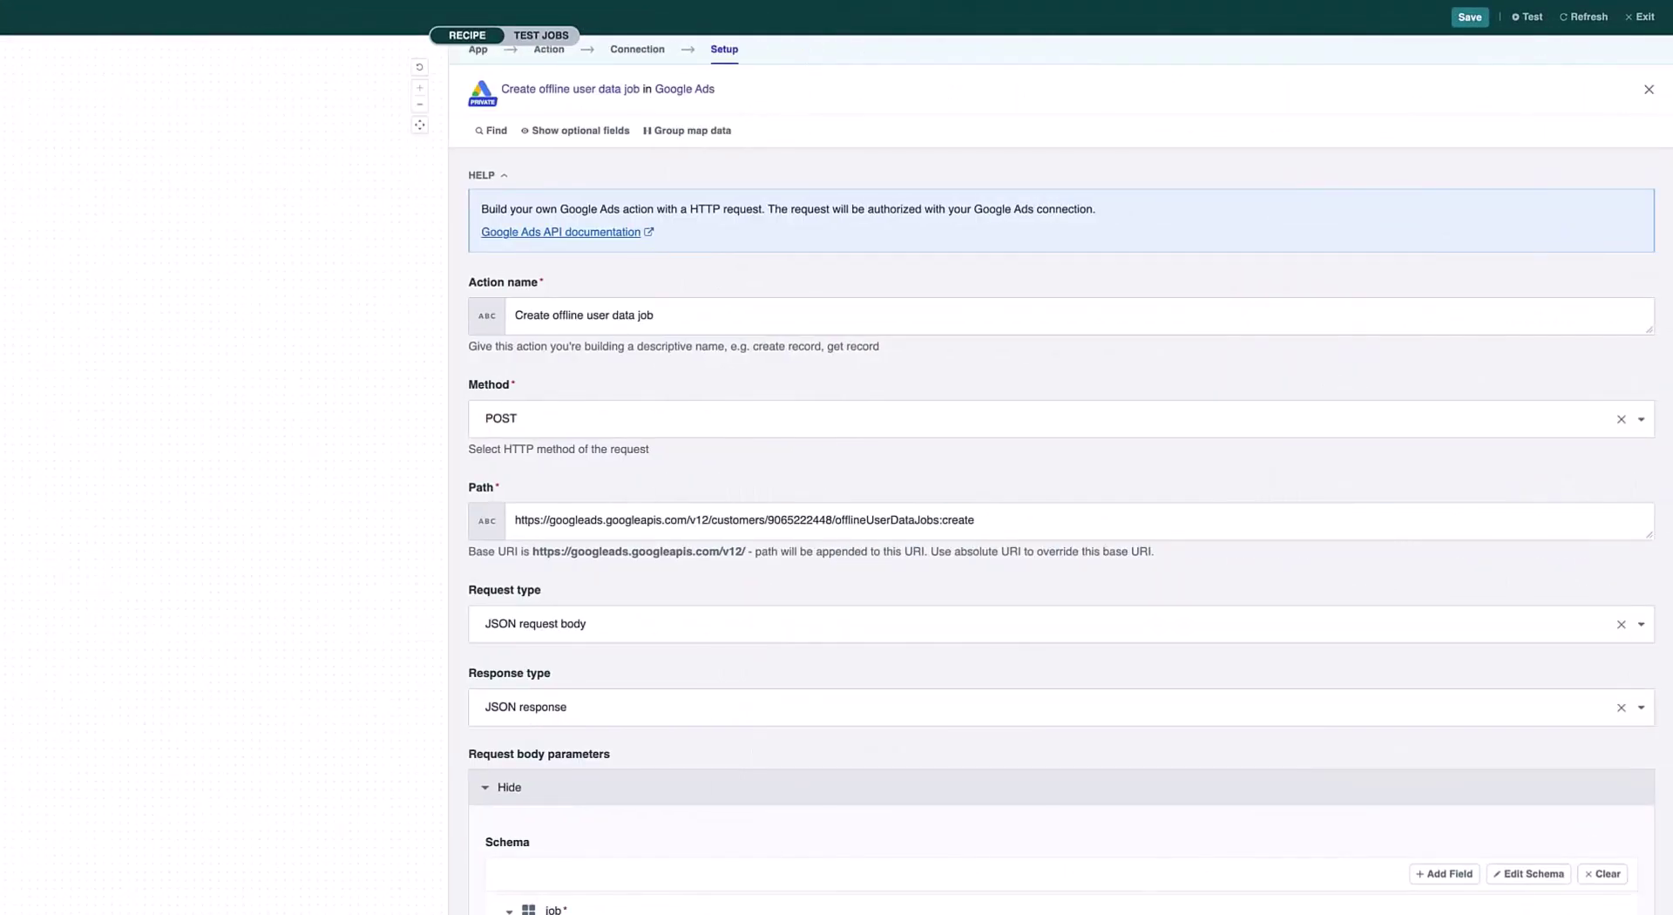
# - Examine the Create offline user data job step, comparing its path's customer ID with the Google Ads account and highlighting its user list ID
pyautogui.moveTo(768, 521); pyautogui.dragTo(833, 518)
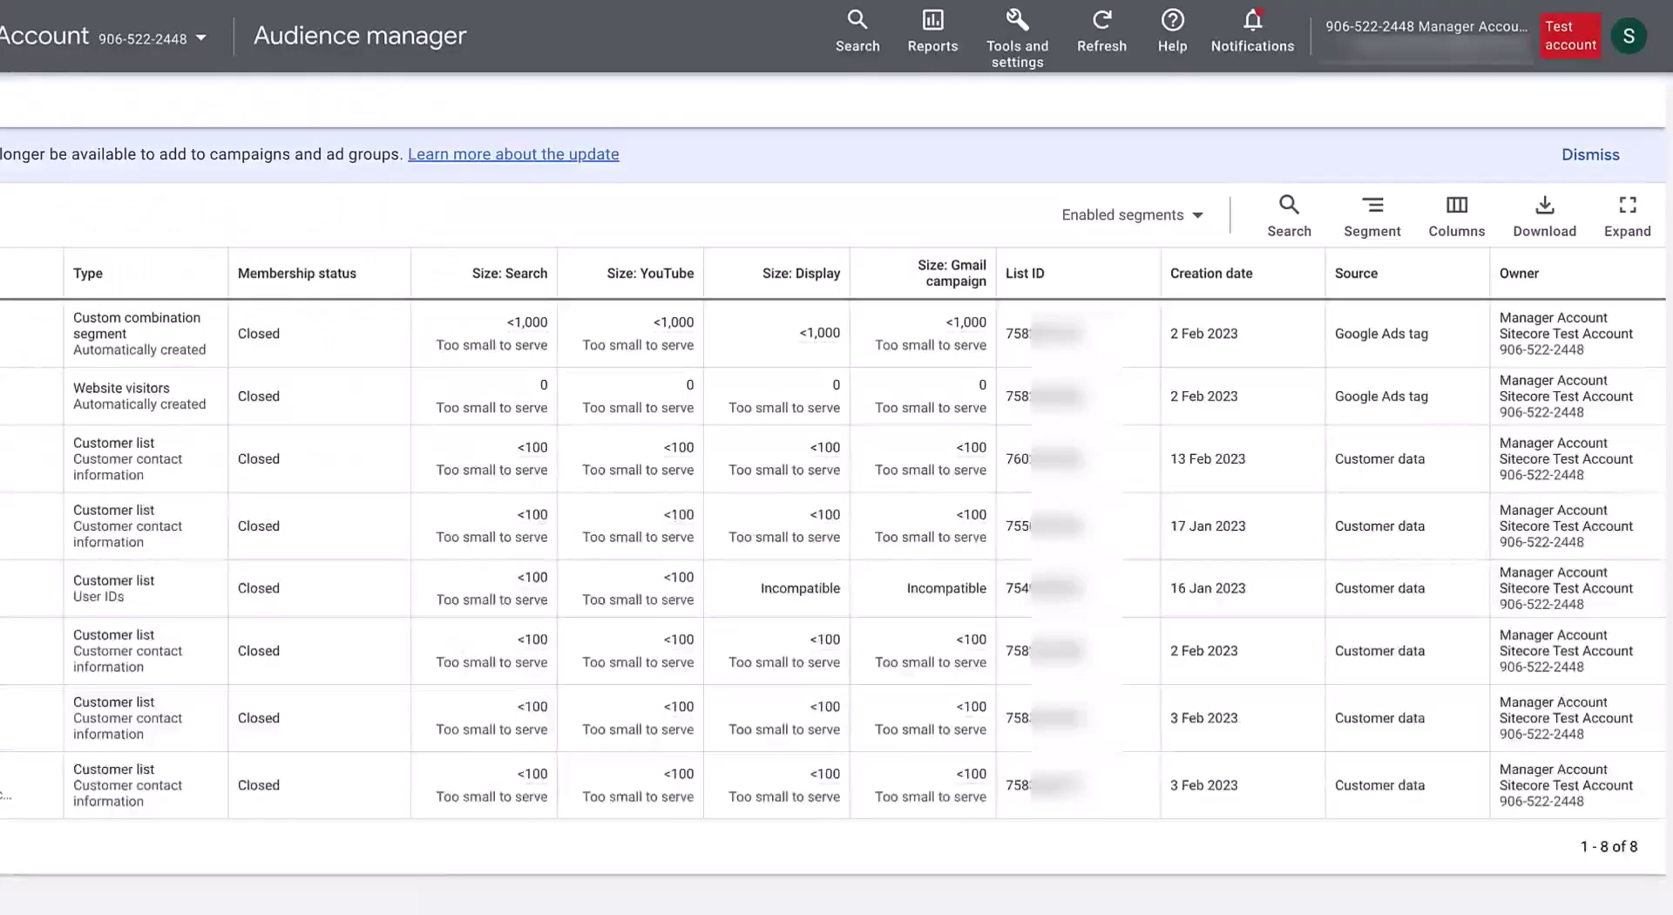
pyautogui.moveTo(1324, 24); pyautogui.dragTo(1416, 19)
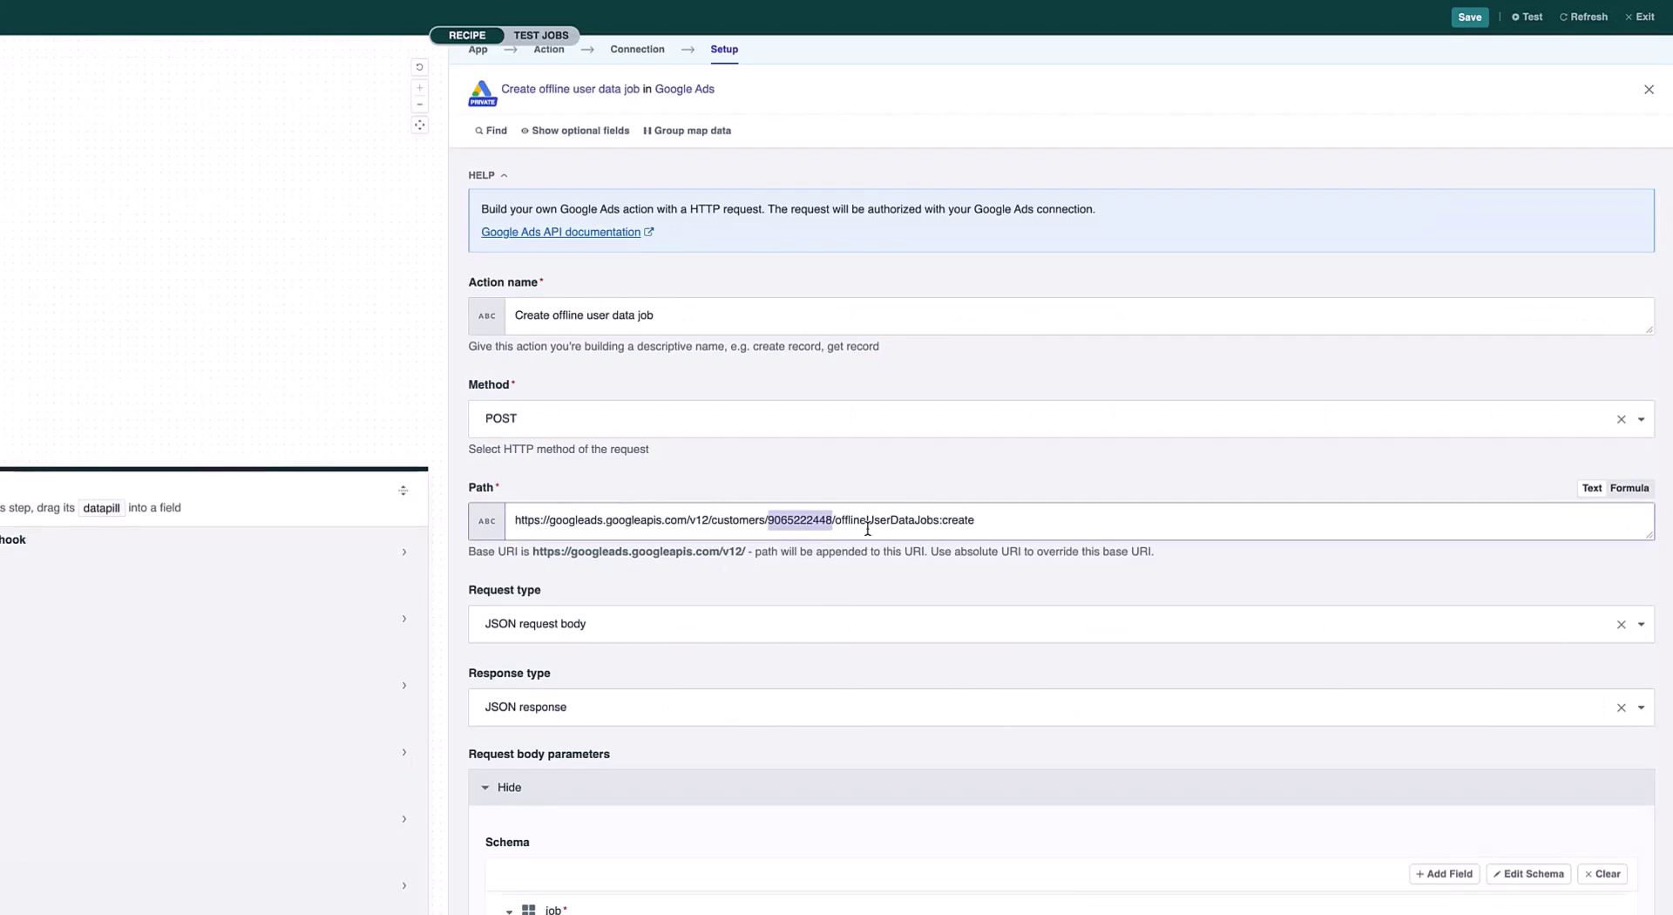
pyautogui.scroll(-5, 792, 593)
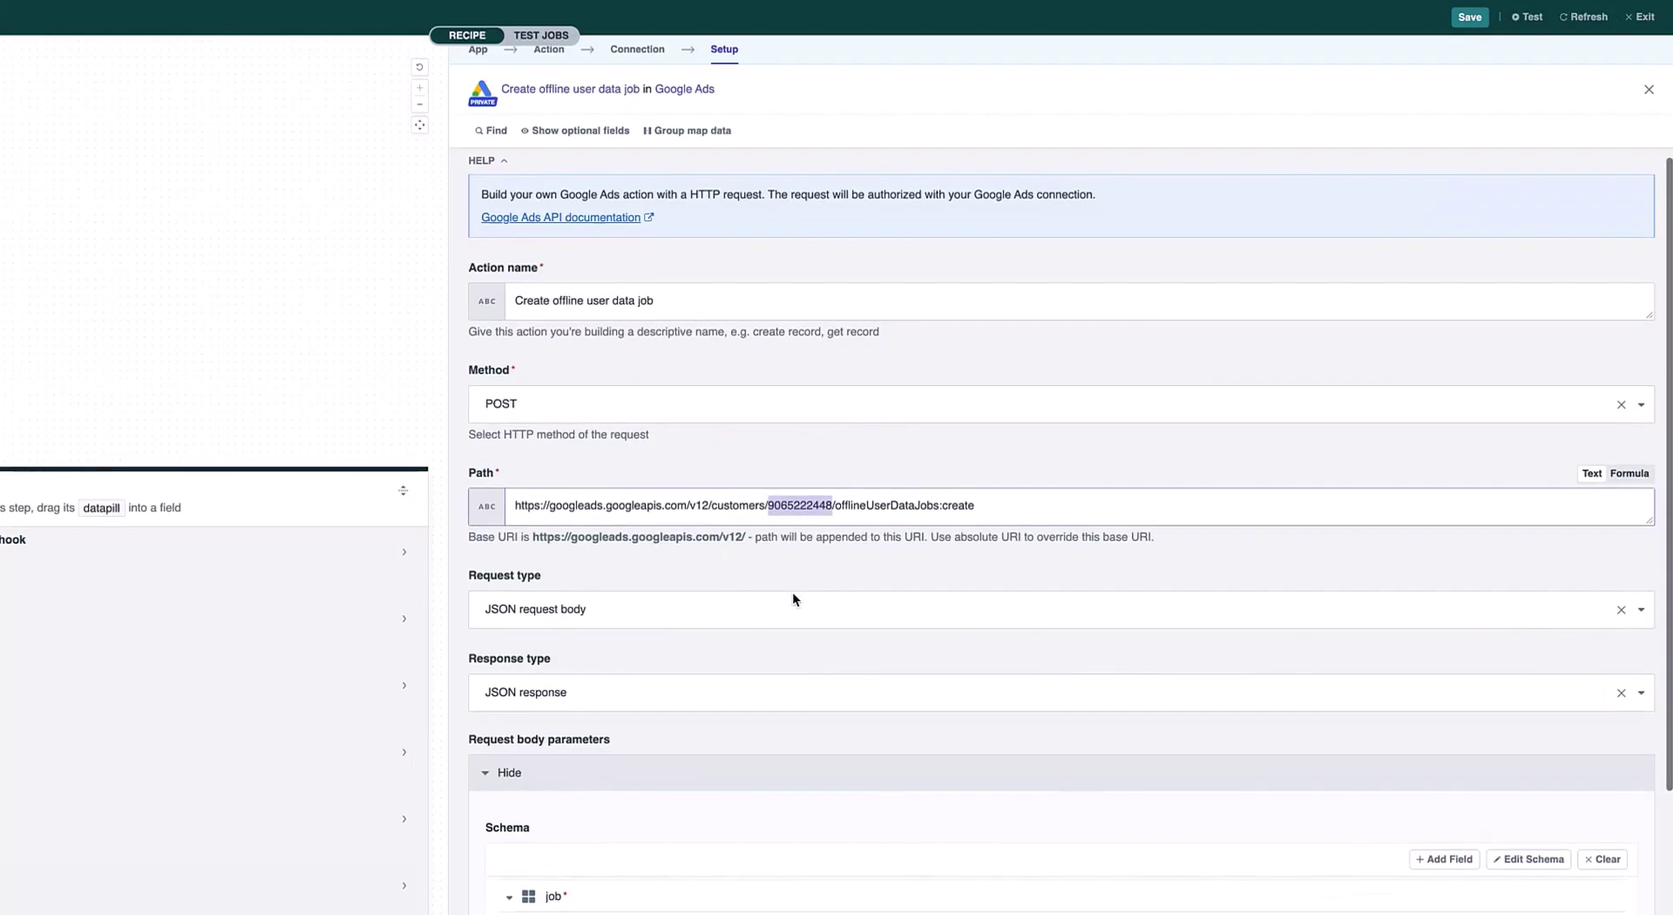
pyautogui.scroll(-3, 792, 593)
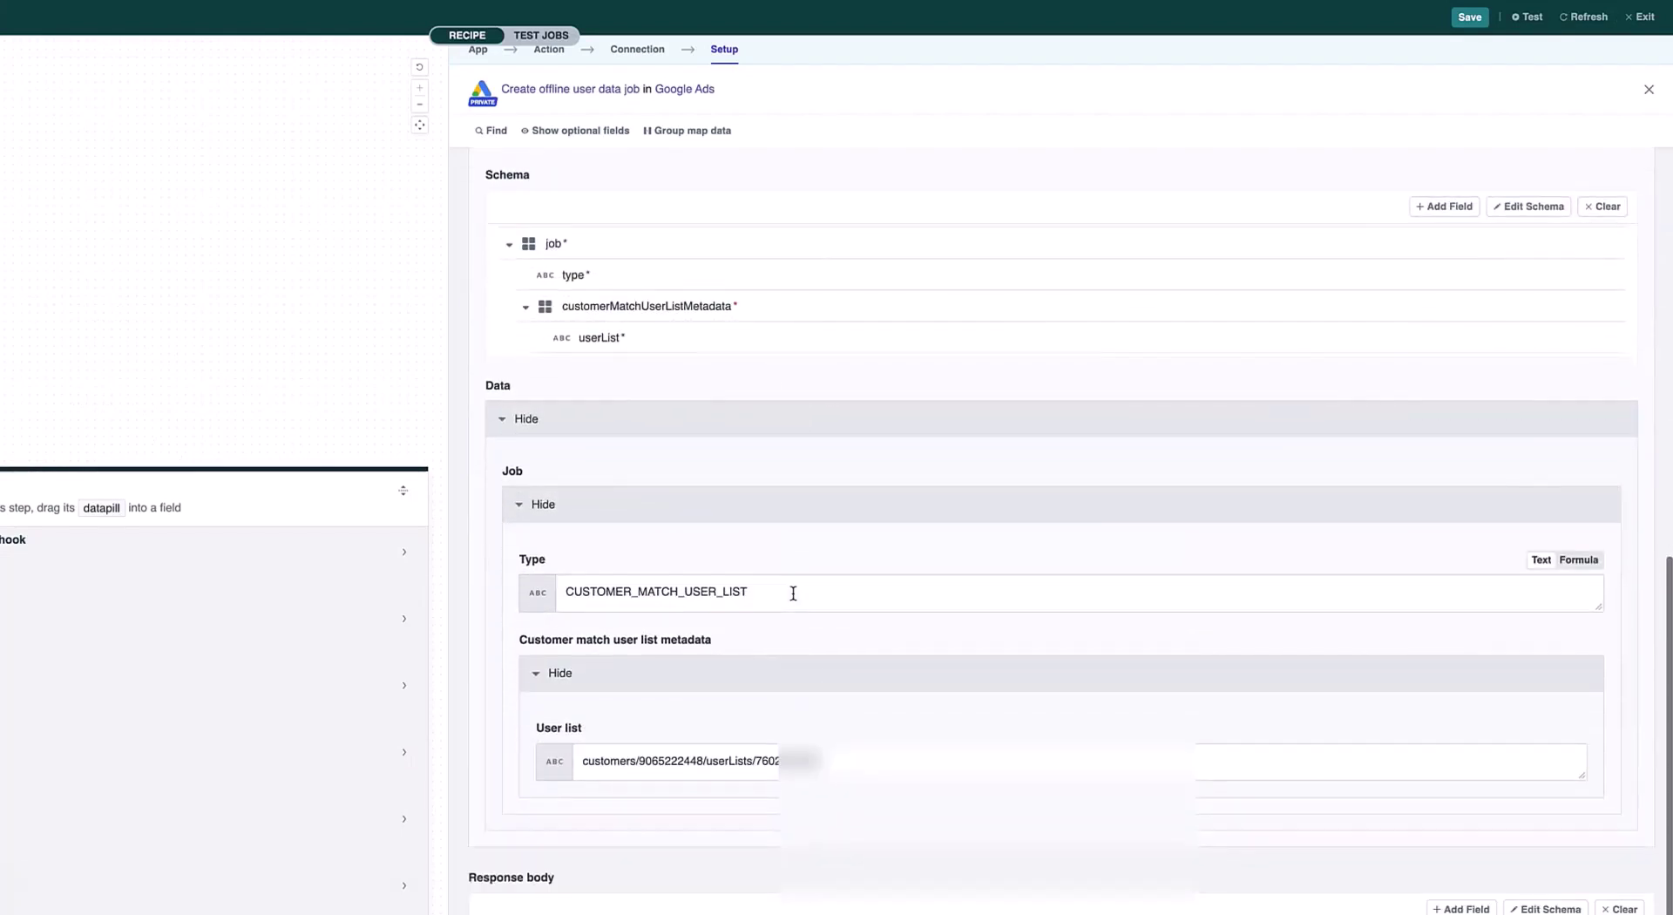
pyautogui.doubleClick(756, 759)
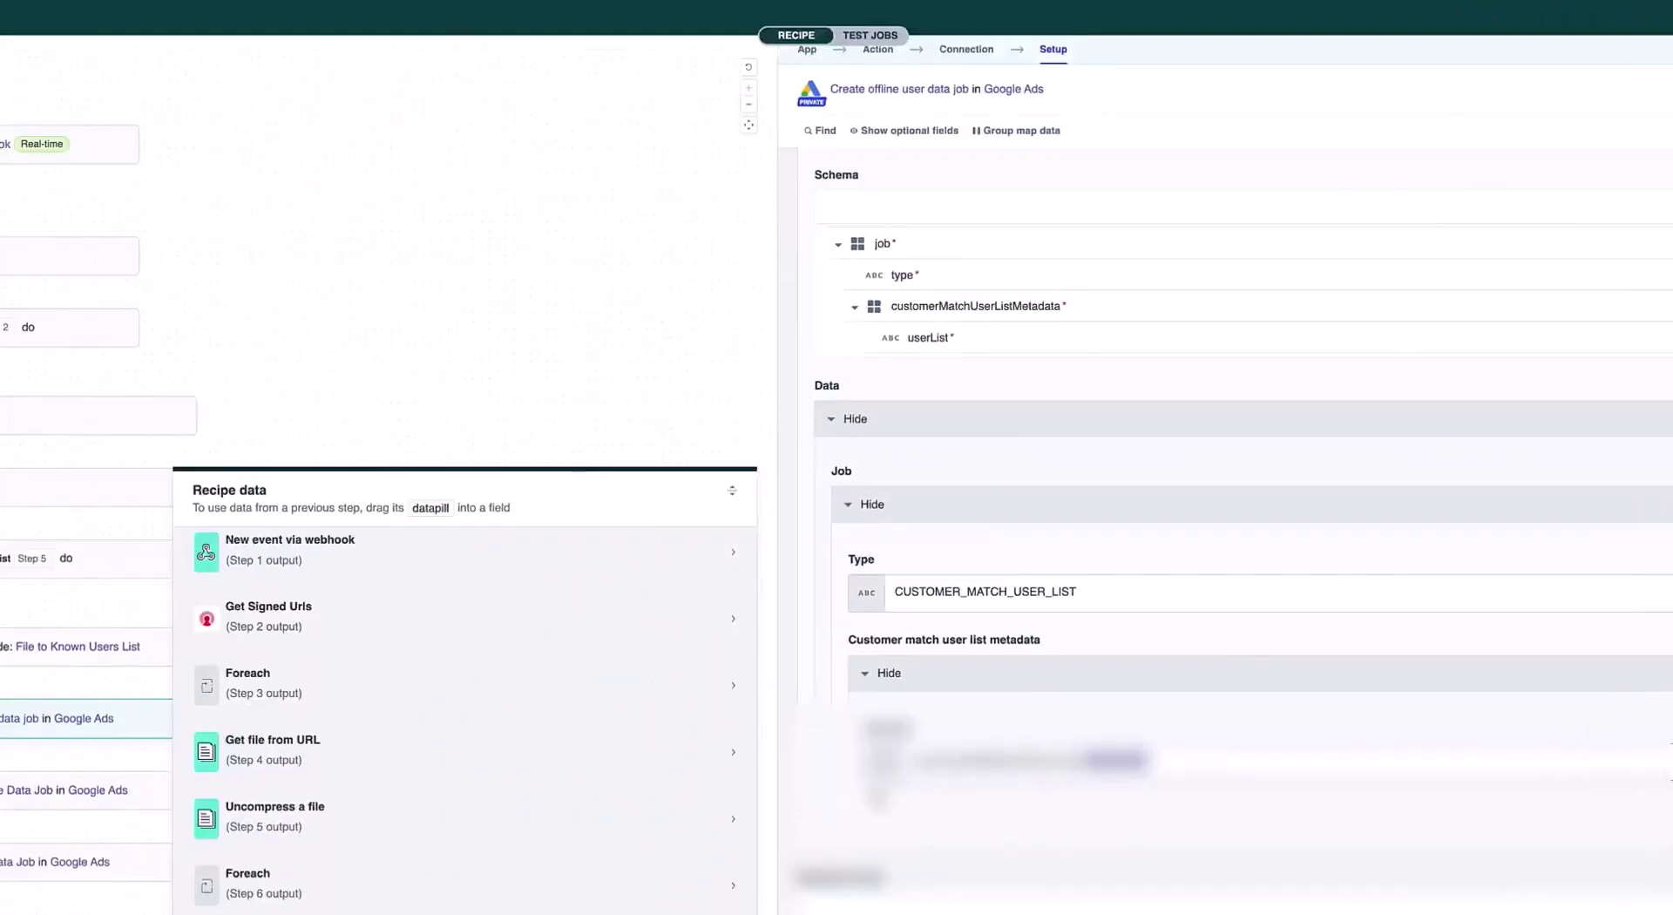
# - Examine the Add Users to Offline Data Job step's path, request body schema and user identifier mappings
pyautogui.click(131, 790)
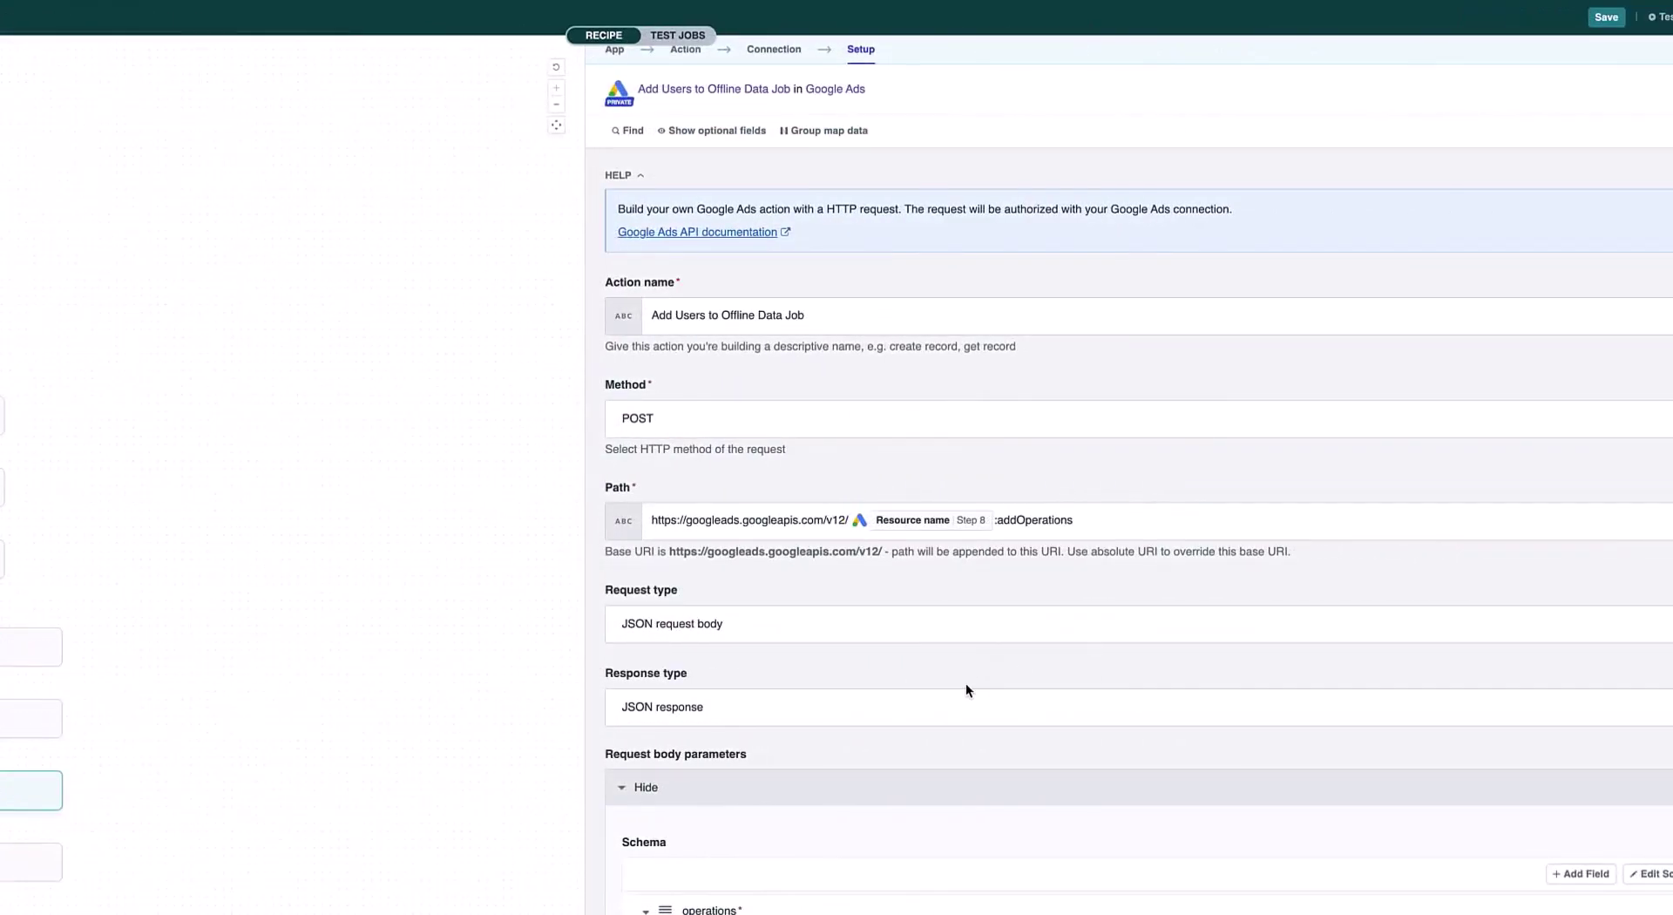
pyautogui.scroll(-5, 966, 682)
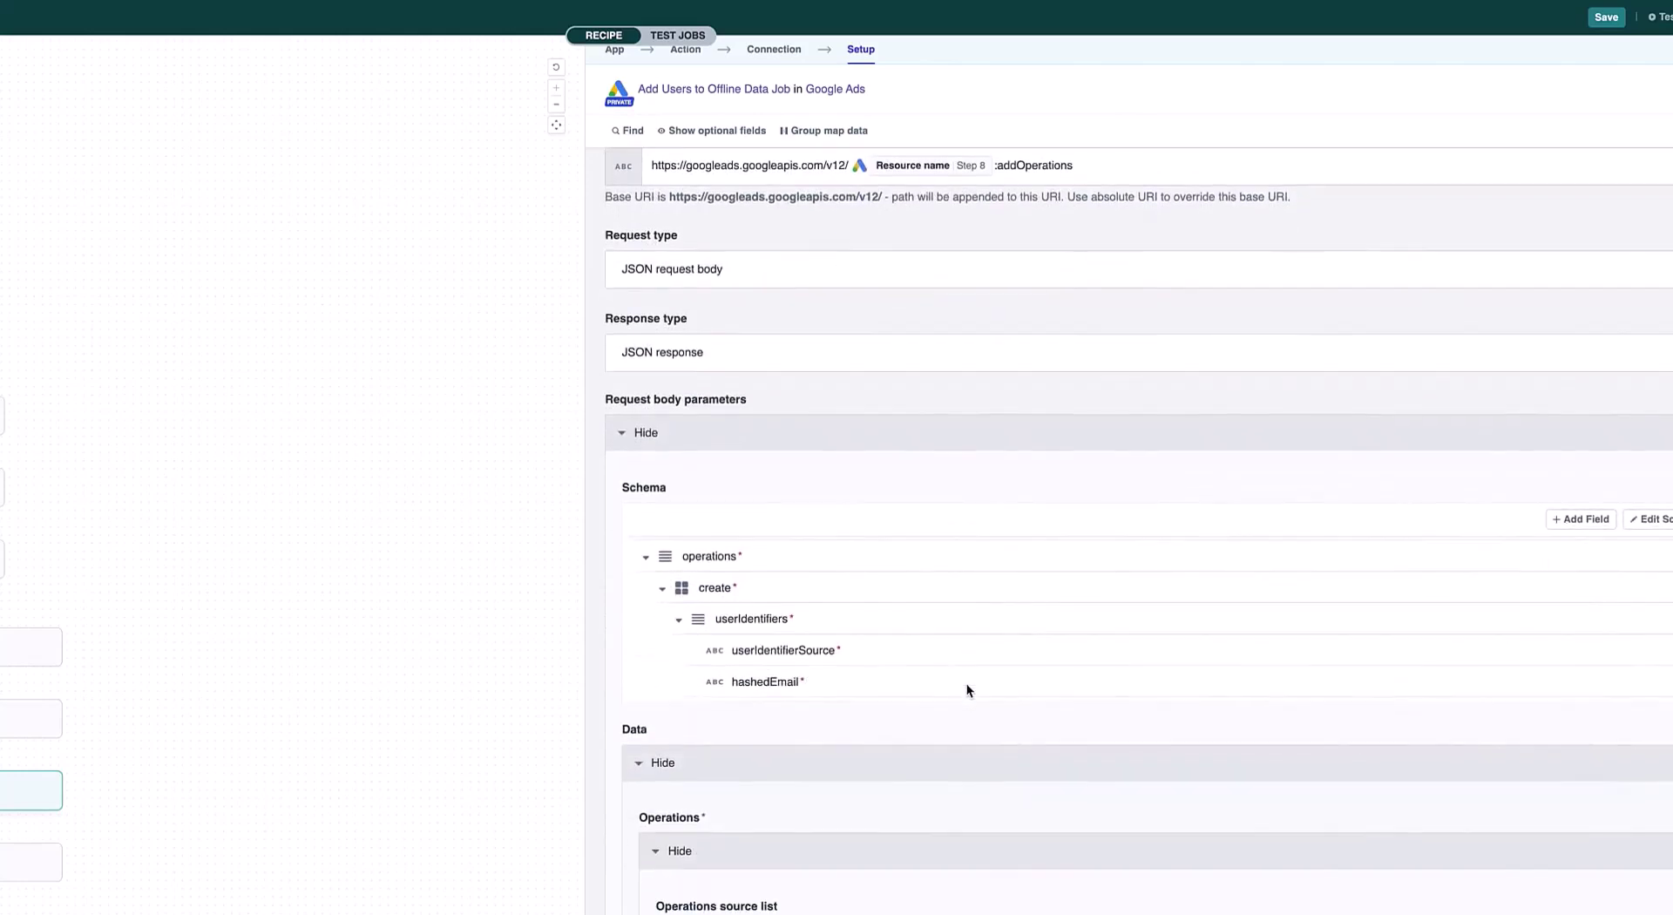
pyautogui.scroll(-3, 966, 683)
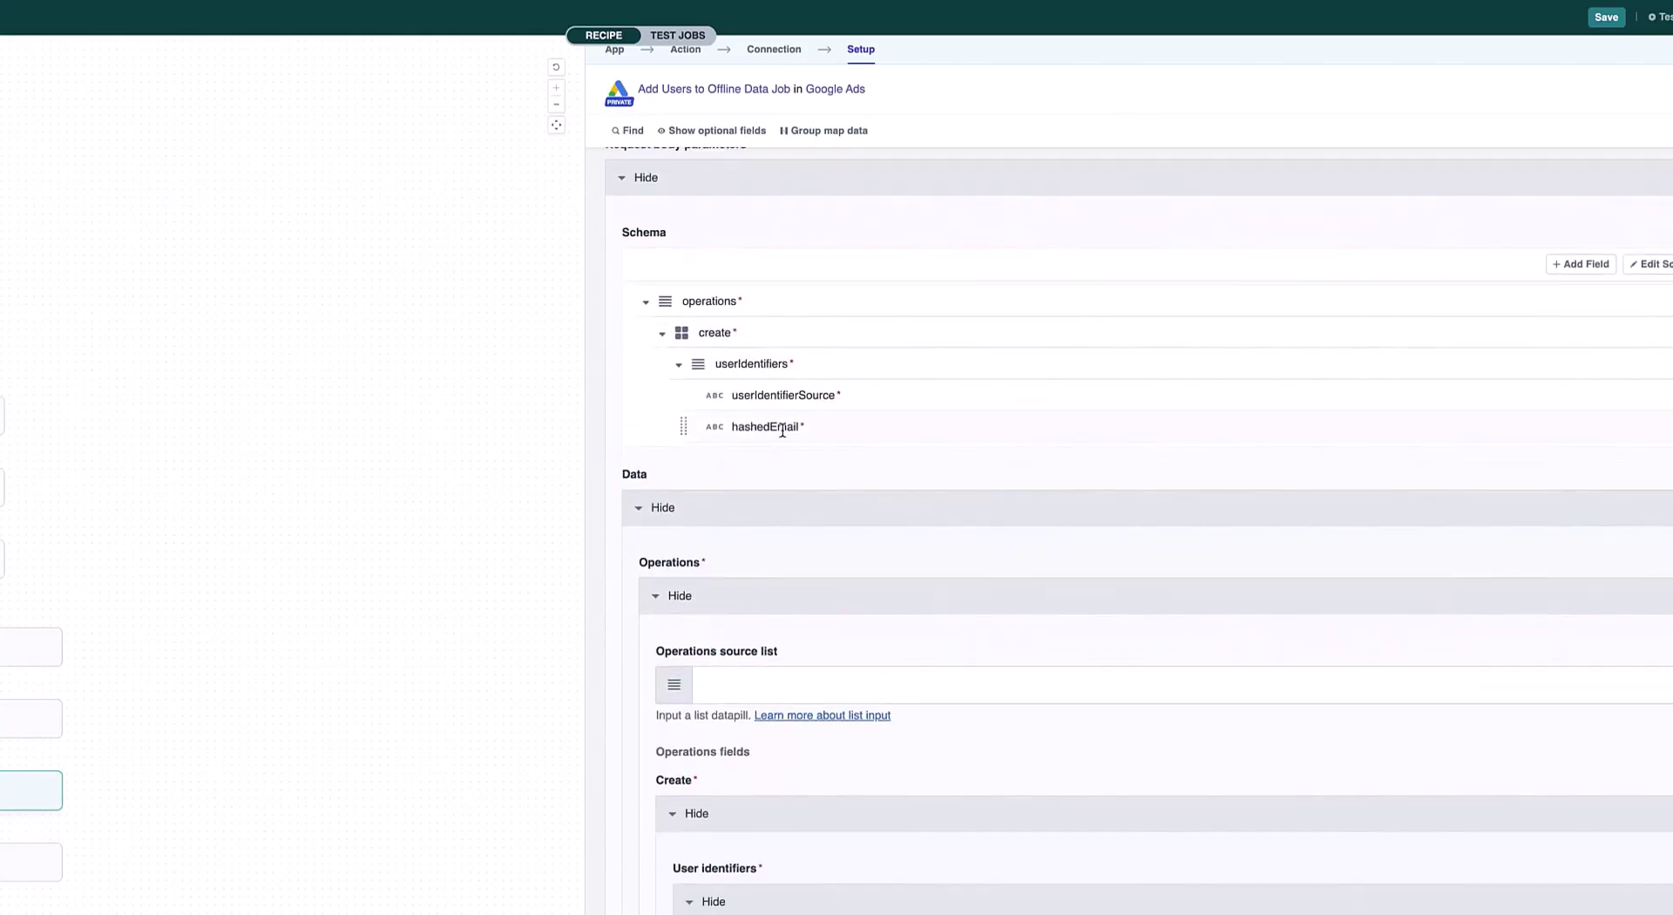
pyautogui.scroll(-3, 856, 781)
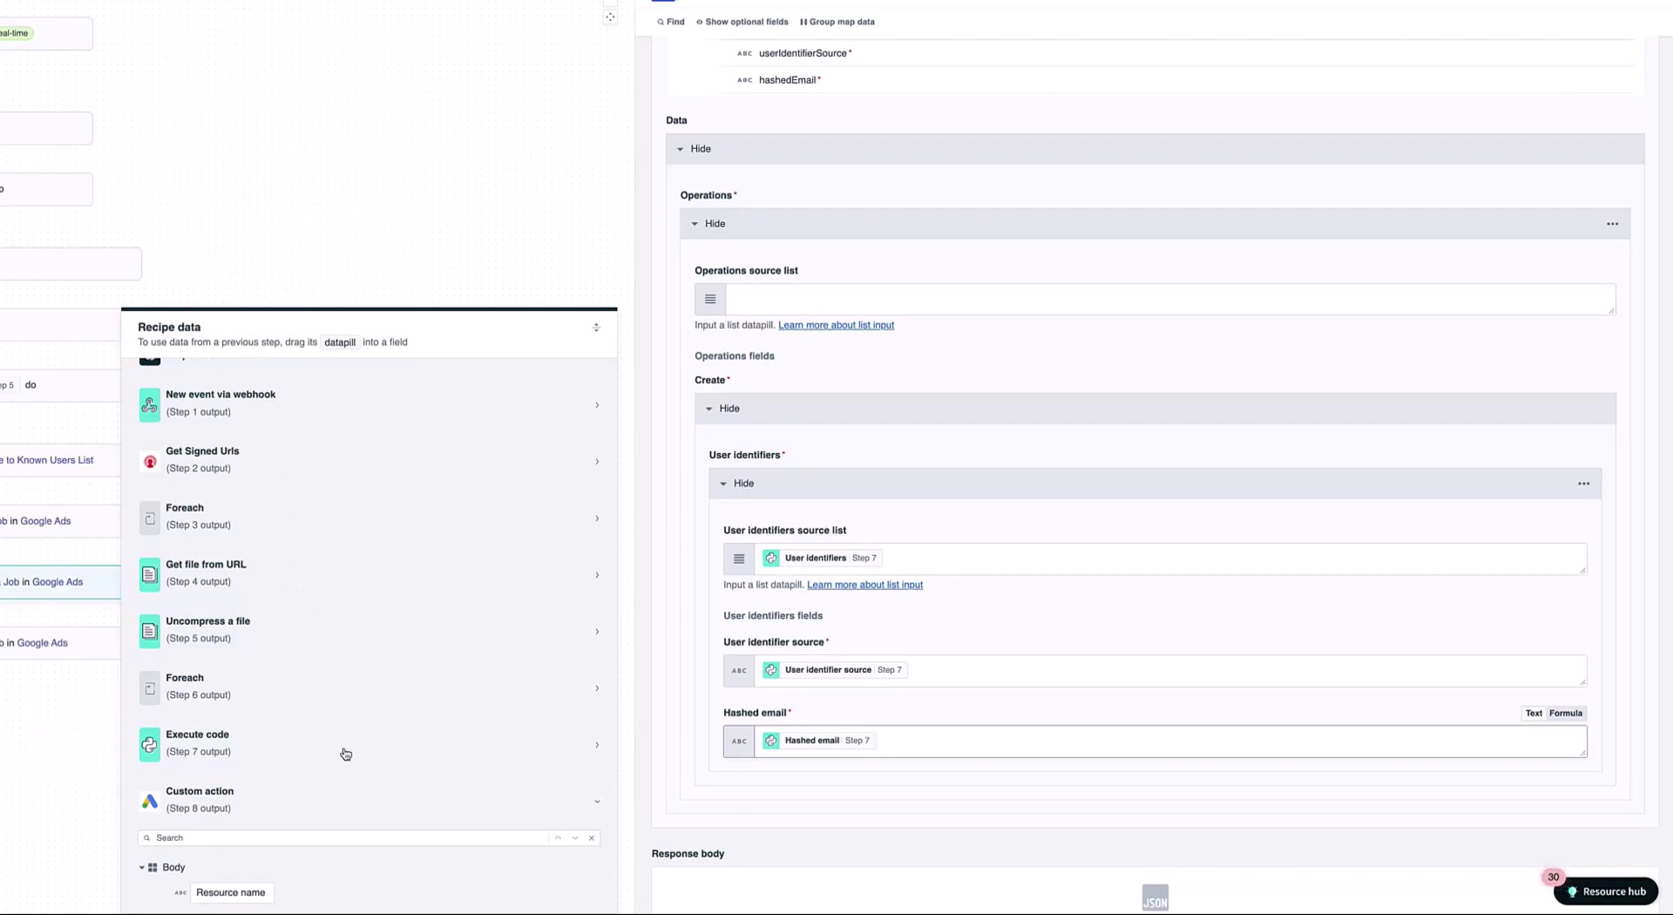
# - Remap the Hashed email field to the Step 7 Execute code output's Hashed email datapill, and open the Run Offline User Data Job step
pyautogui.click(186, 748)
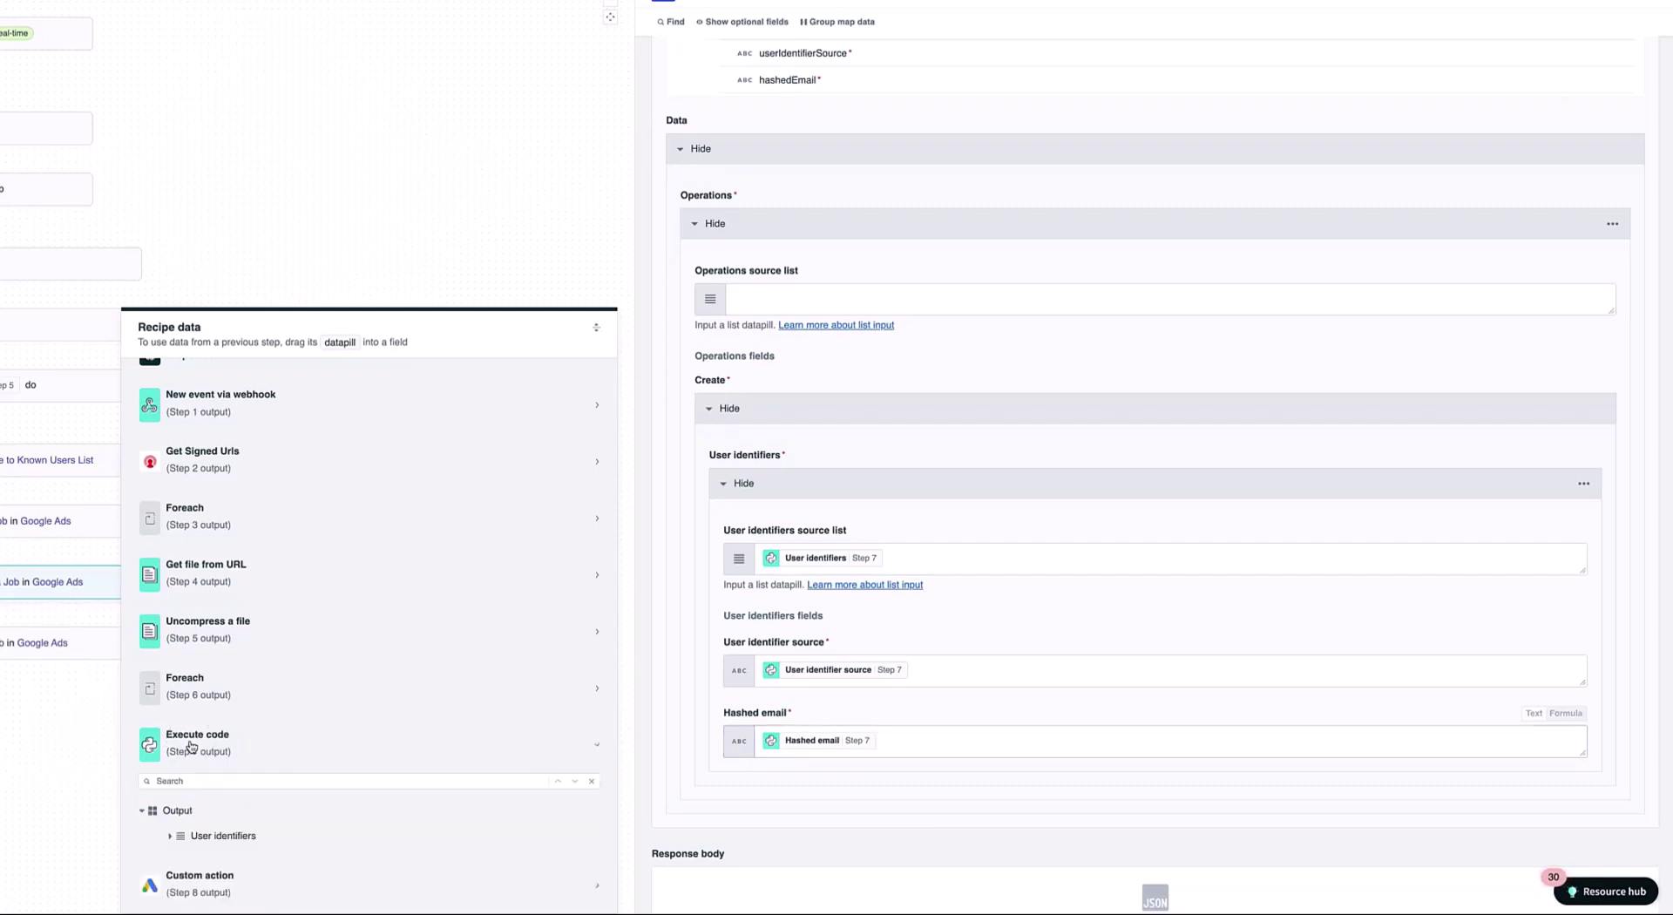
pyautogui.click(172, 835)
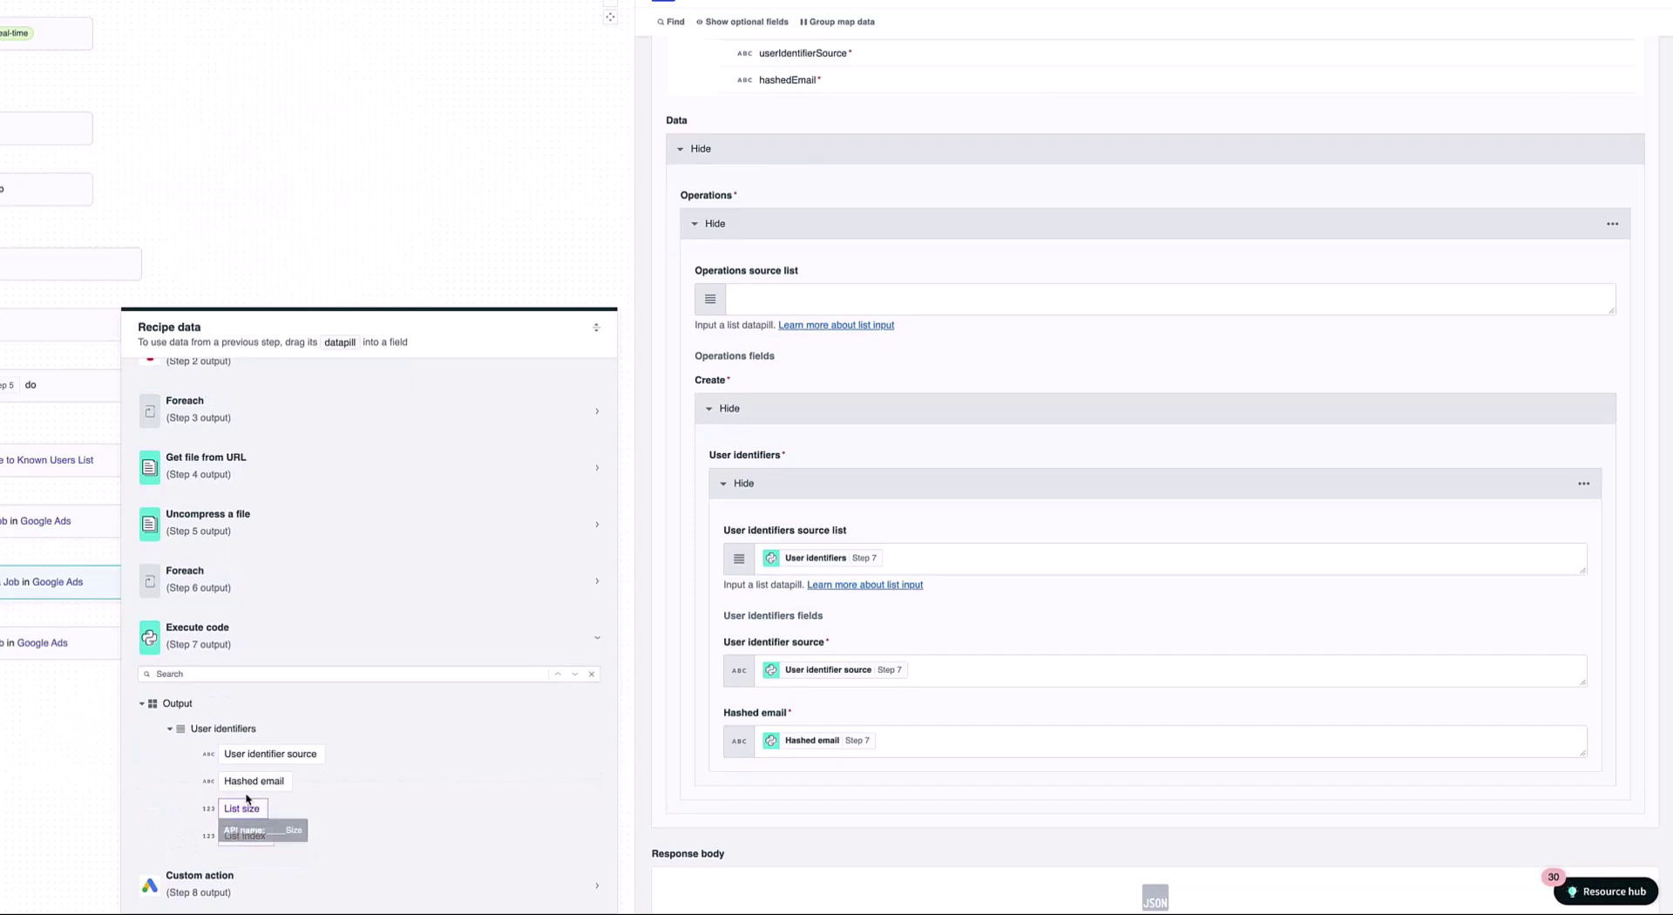
pyautogui.click(871, 740)
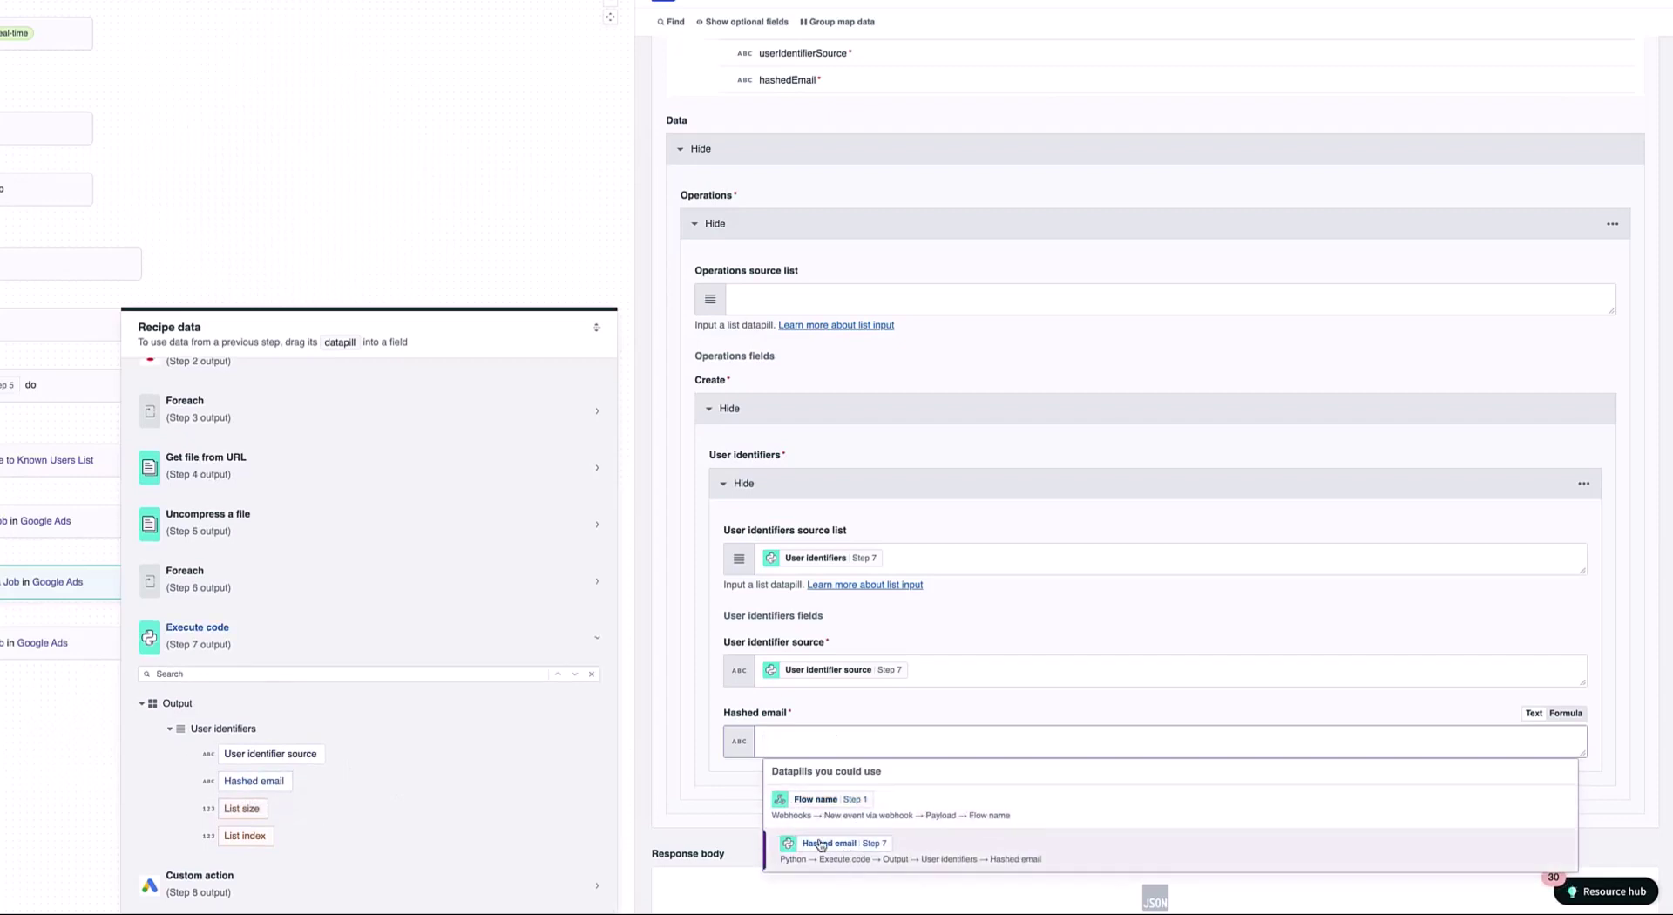
pyautogui.moveTo(254, 780); pyautogui.dragTo(943, 735)
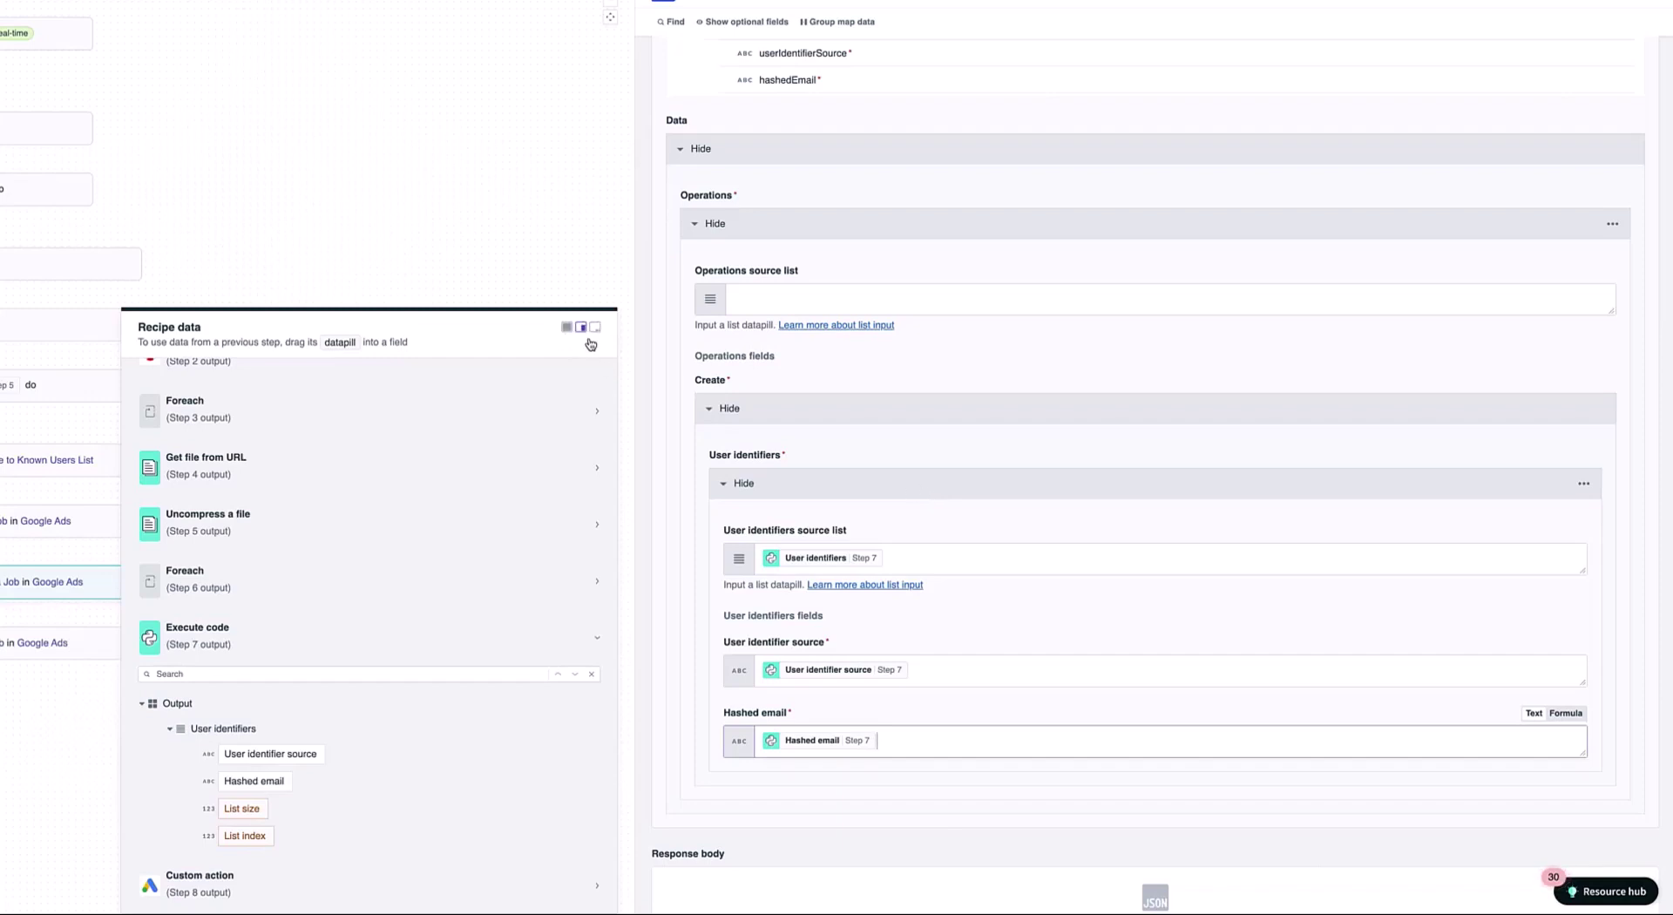
pyautogui.click(596, 328)
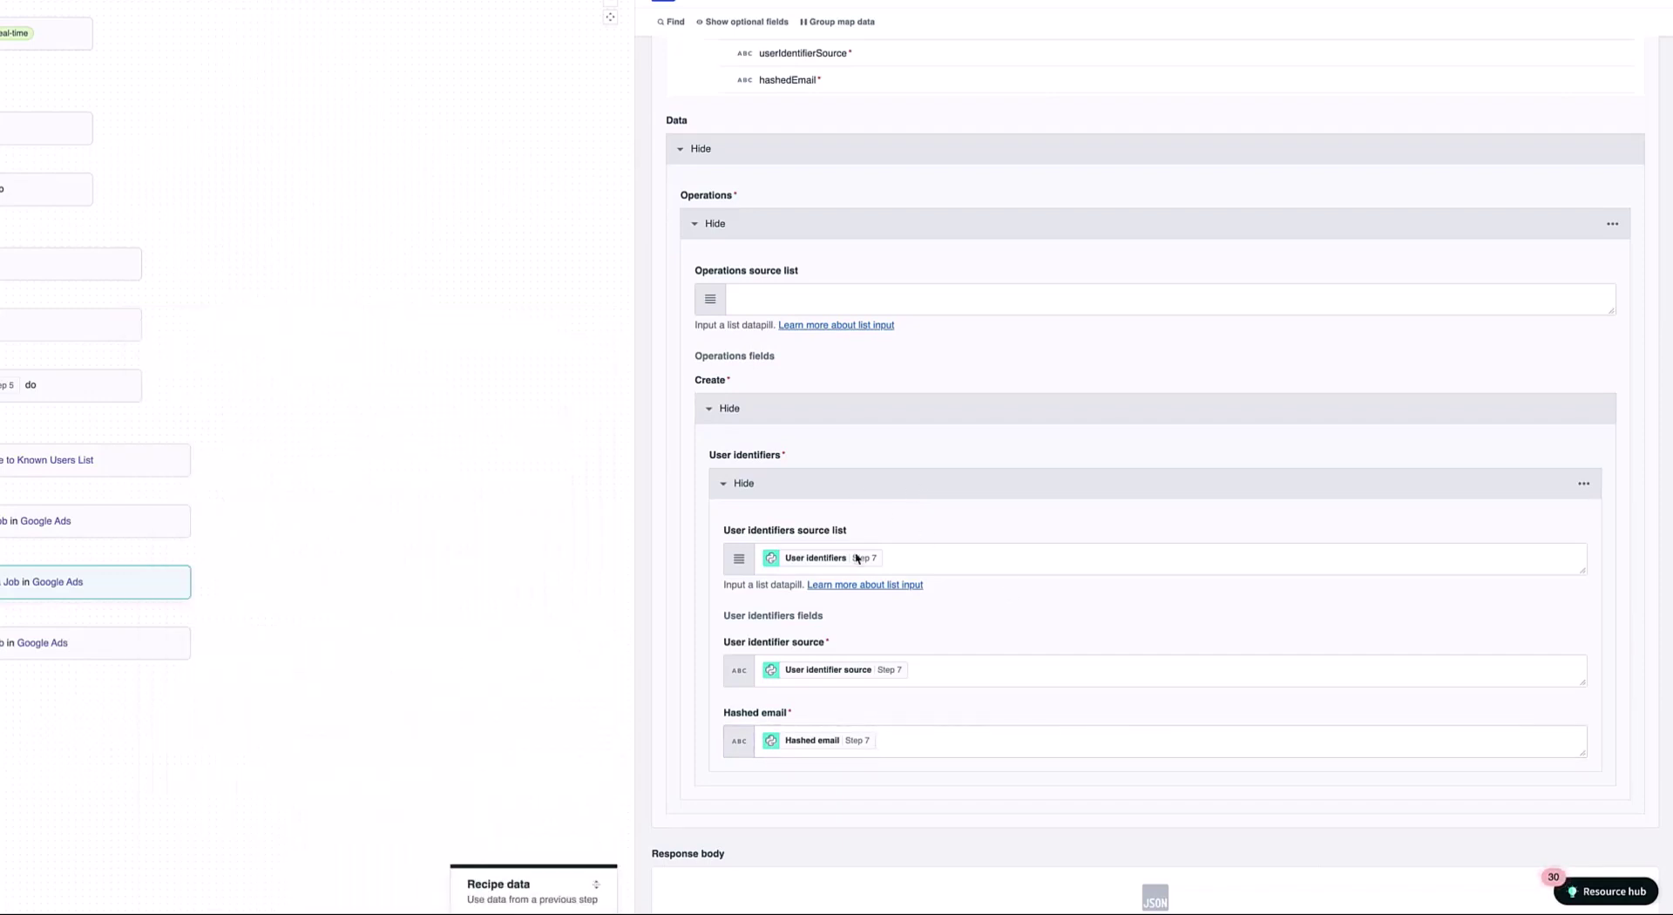
pyautogui.click(114, 643)
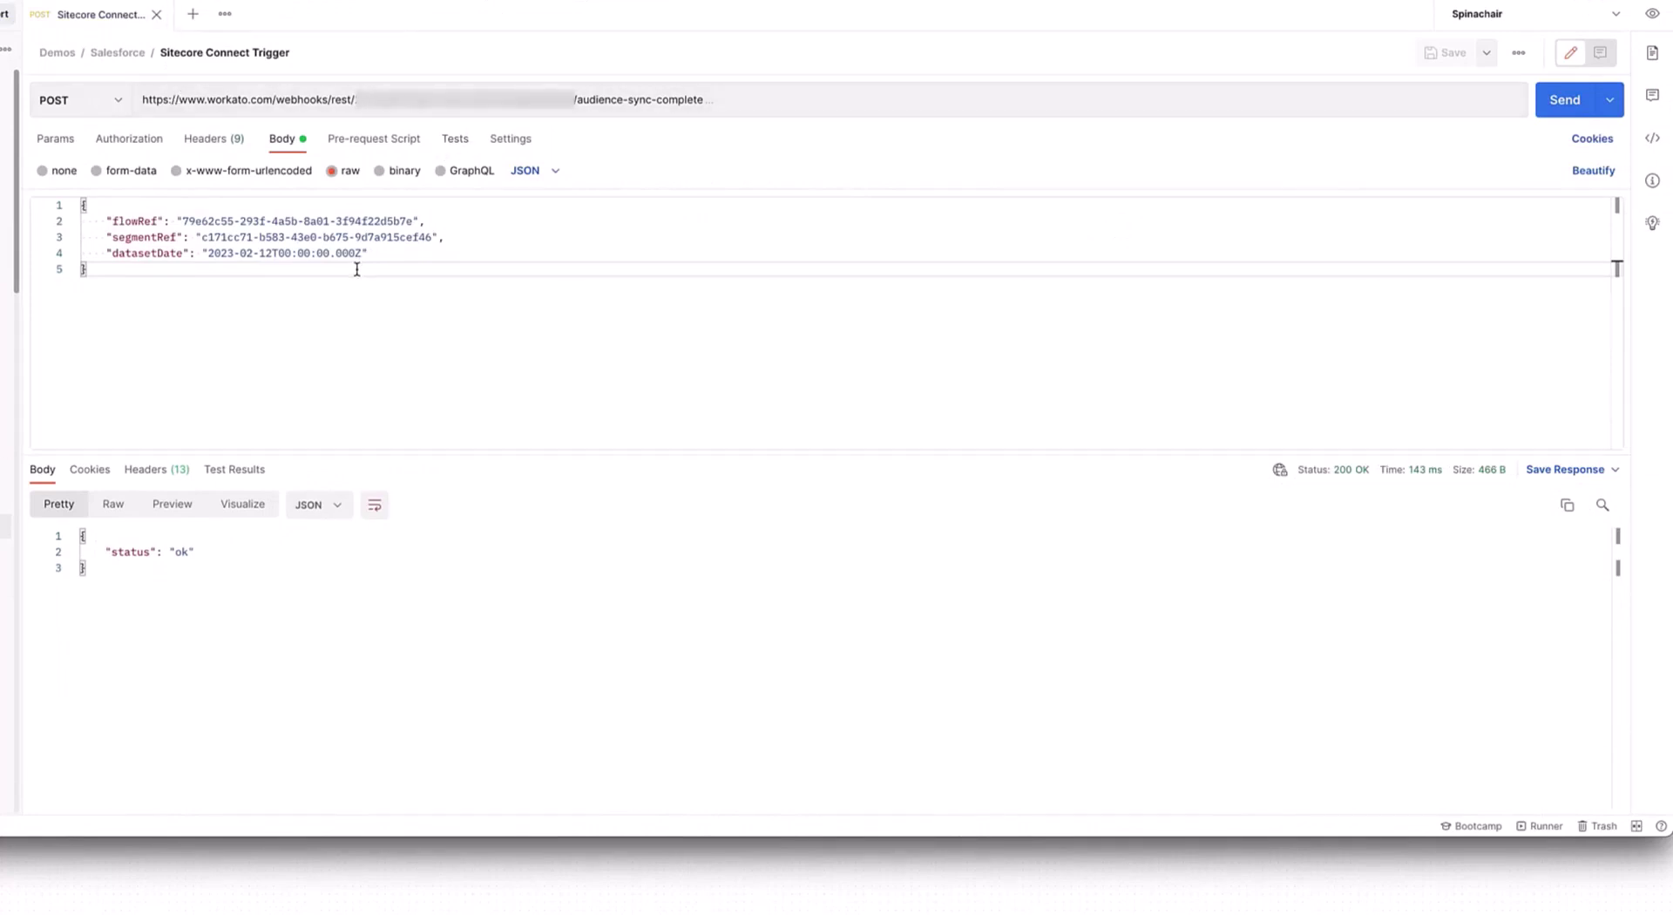
# - In Postman, highlight the JSON body of the Sitecore Connect Trigger request and send it to the audience-sync-complete webhook
pyautogui.moveTo(87, 276); pyautogui.dragTo(54, 202)
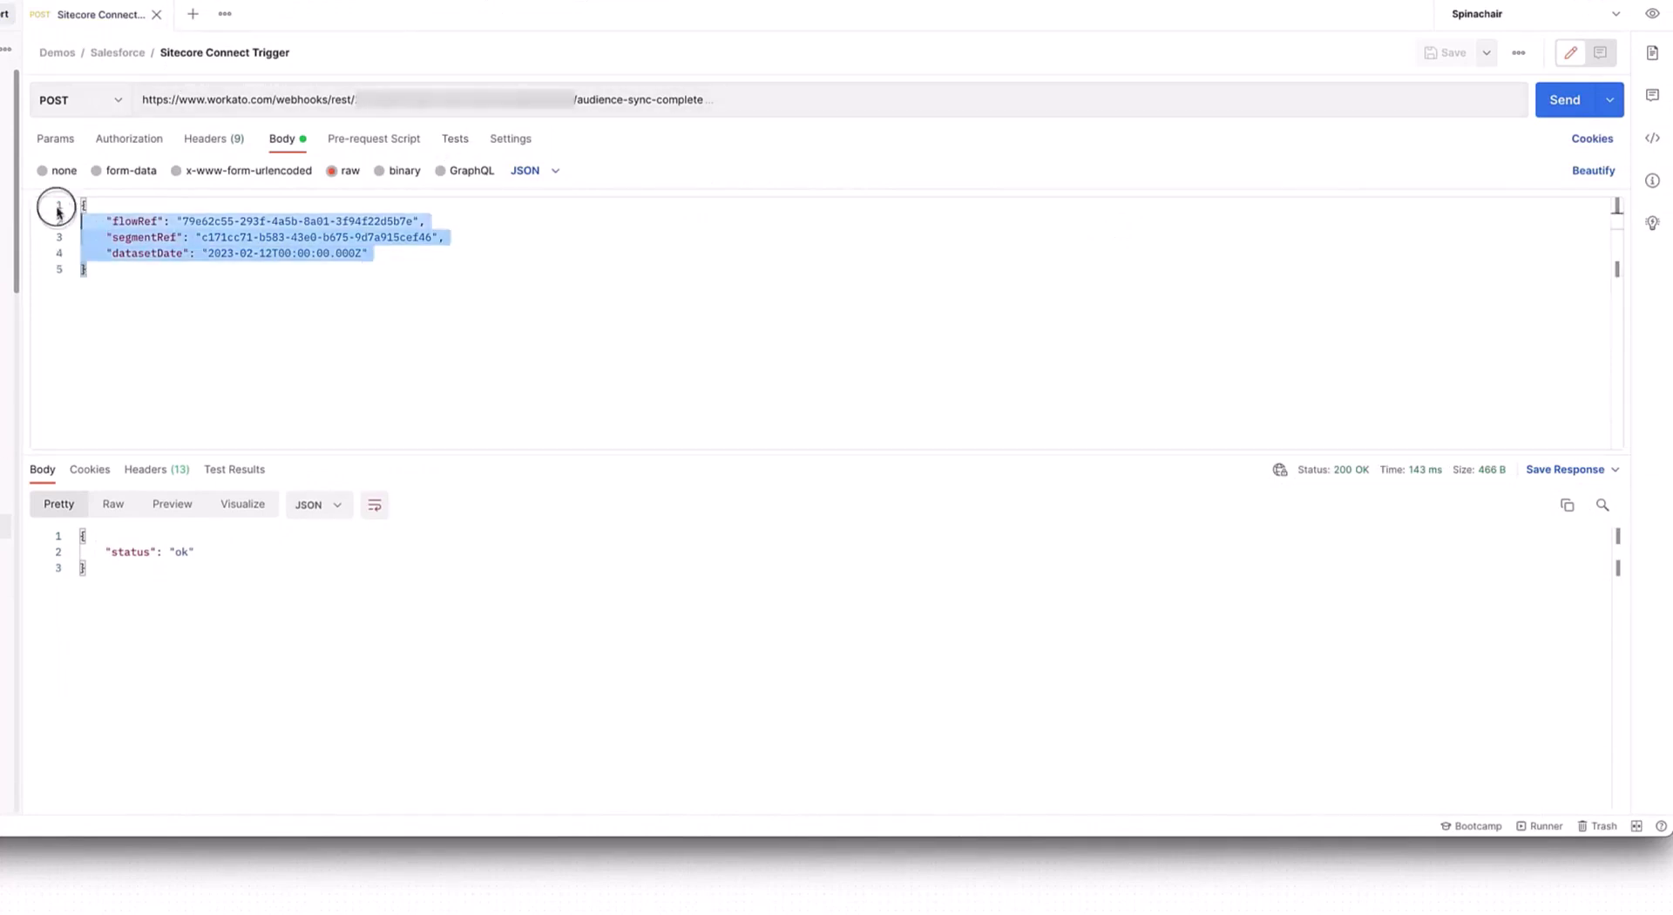
pyautogui.click(279, 349)
pyautogui.click(1538, 109)
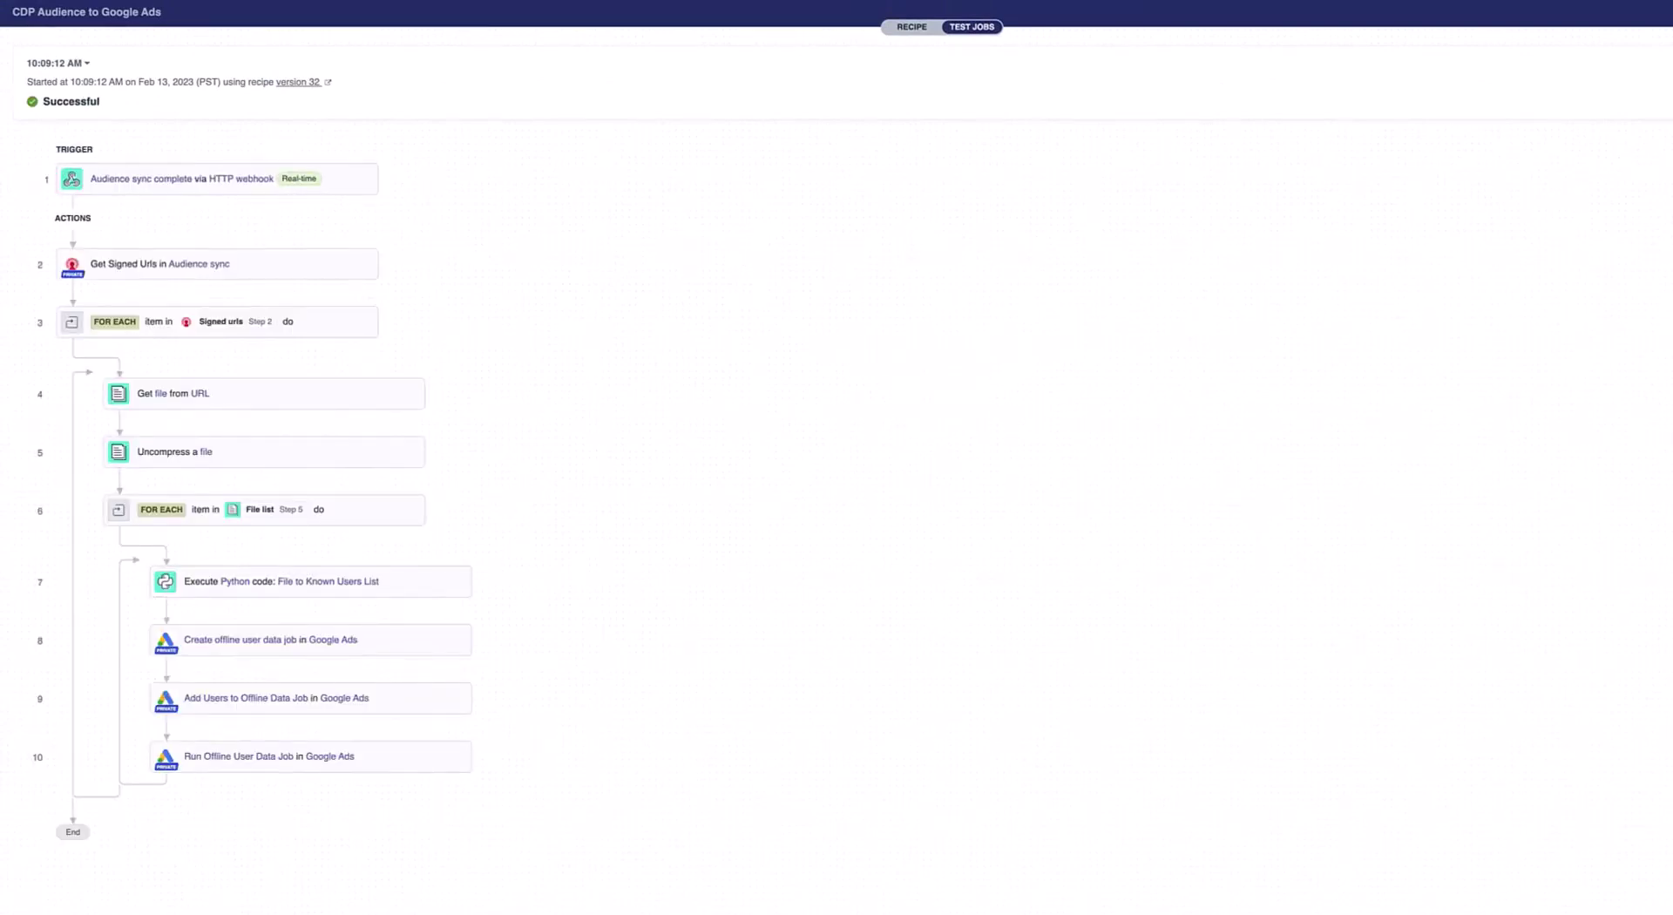
# - In the Workato test job, inspect the trigger's webhook payload and highlight the signed URL output by the Get Signed Urls step
pyautogui.click(331, 180)
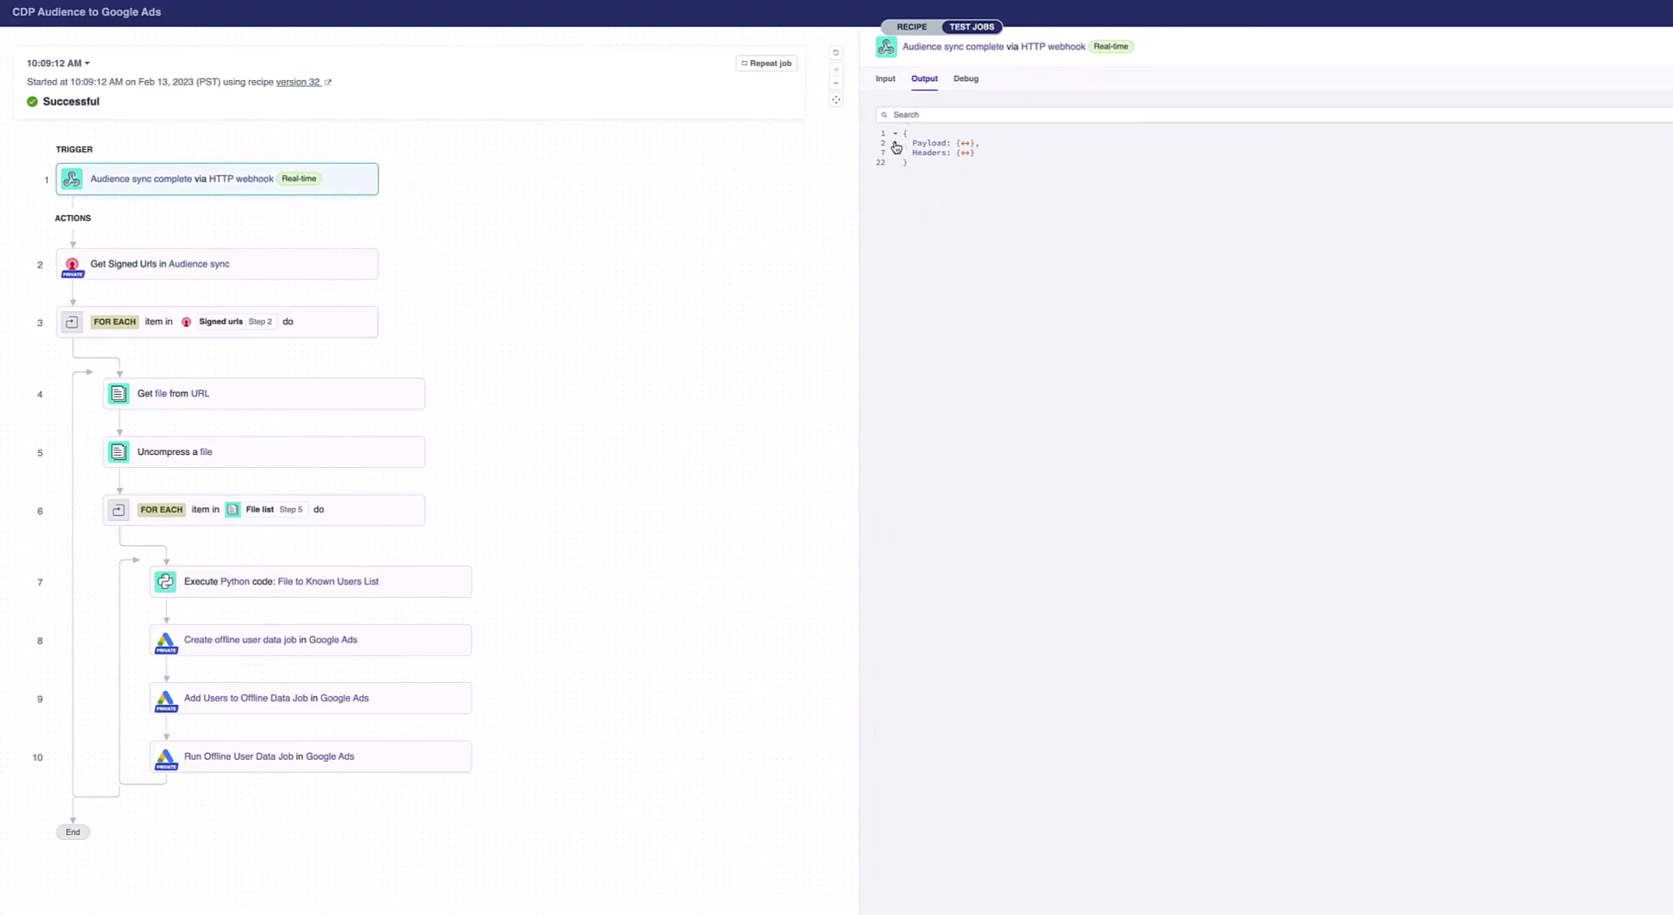
pyautogui.click(895, 143)
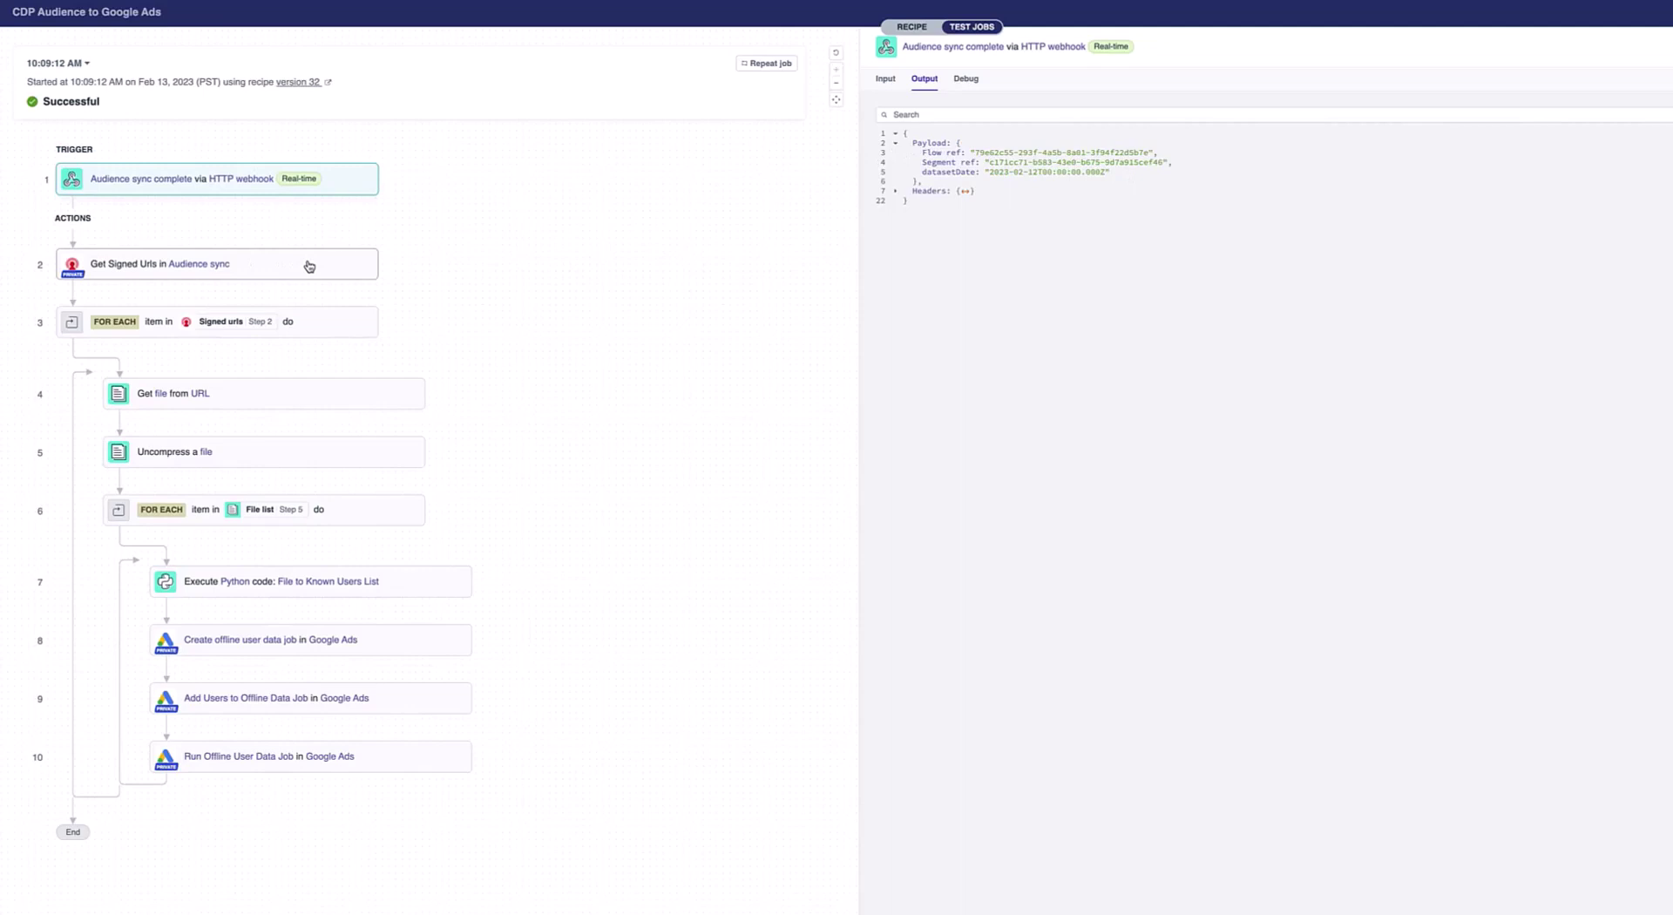
pyautogui.click(278, 274)
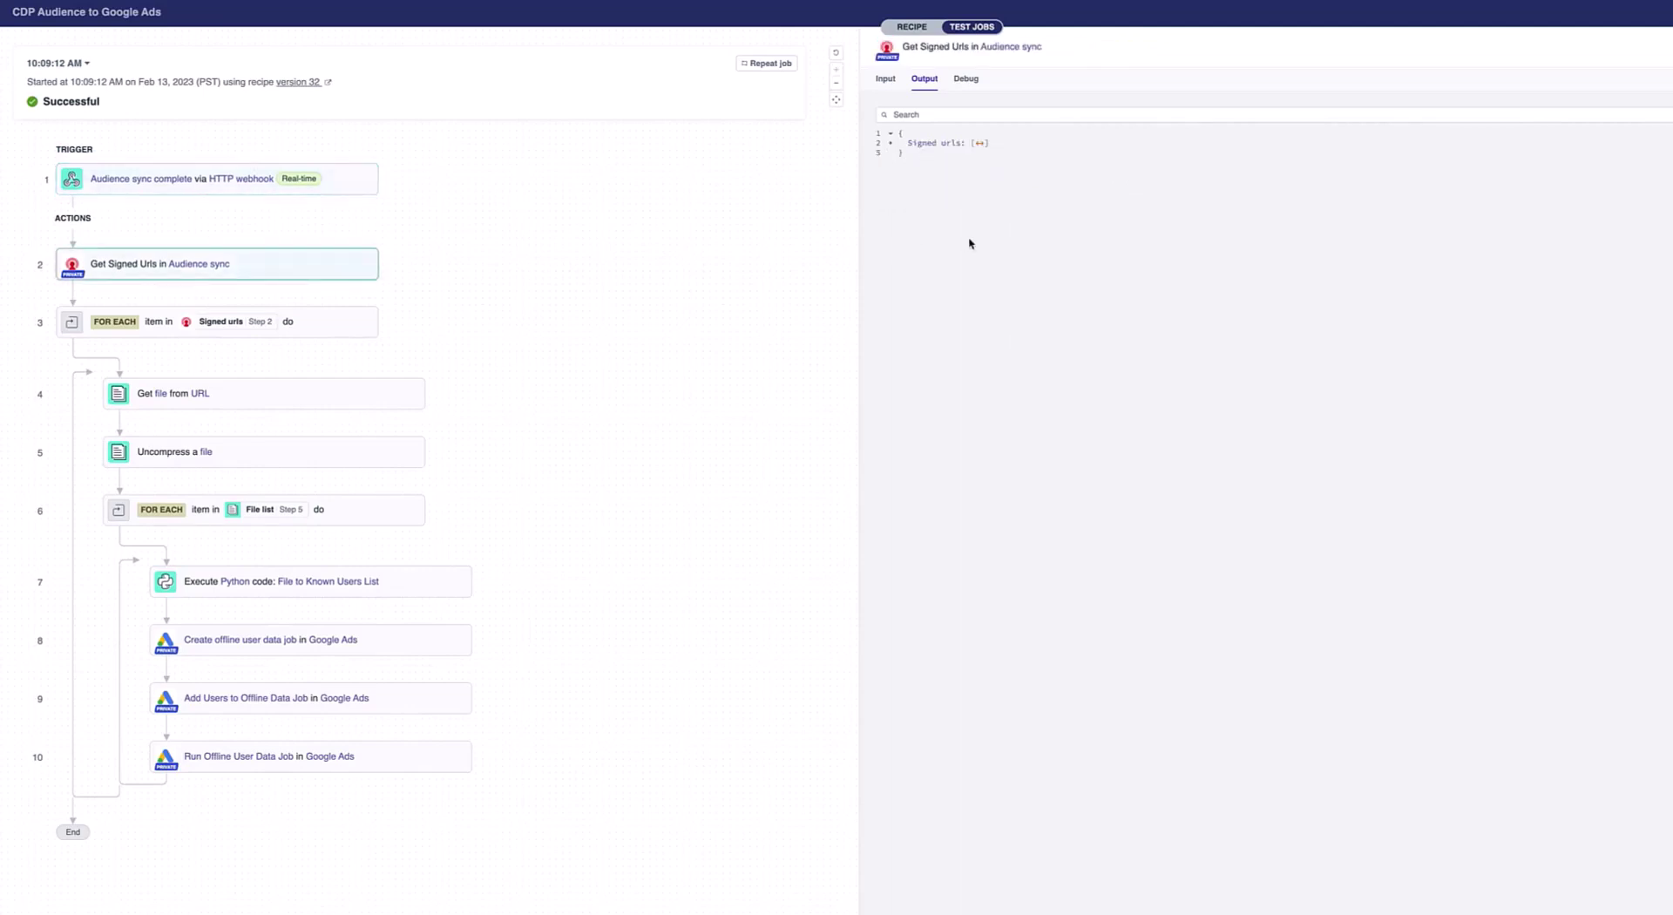
pyautogui.click(889, 144)
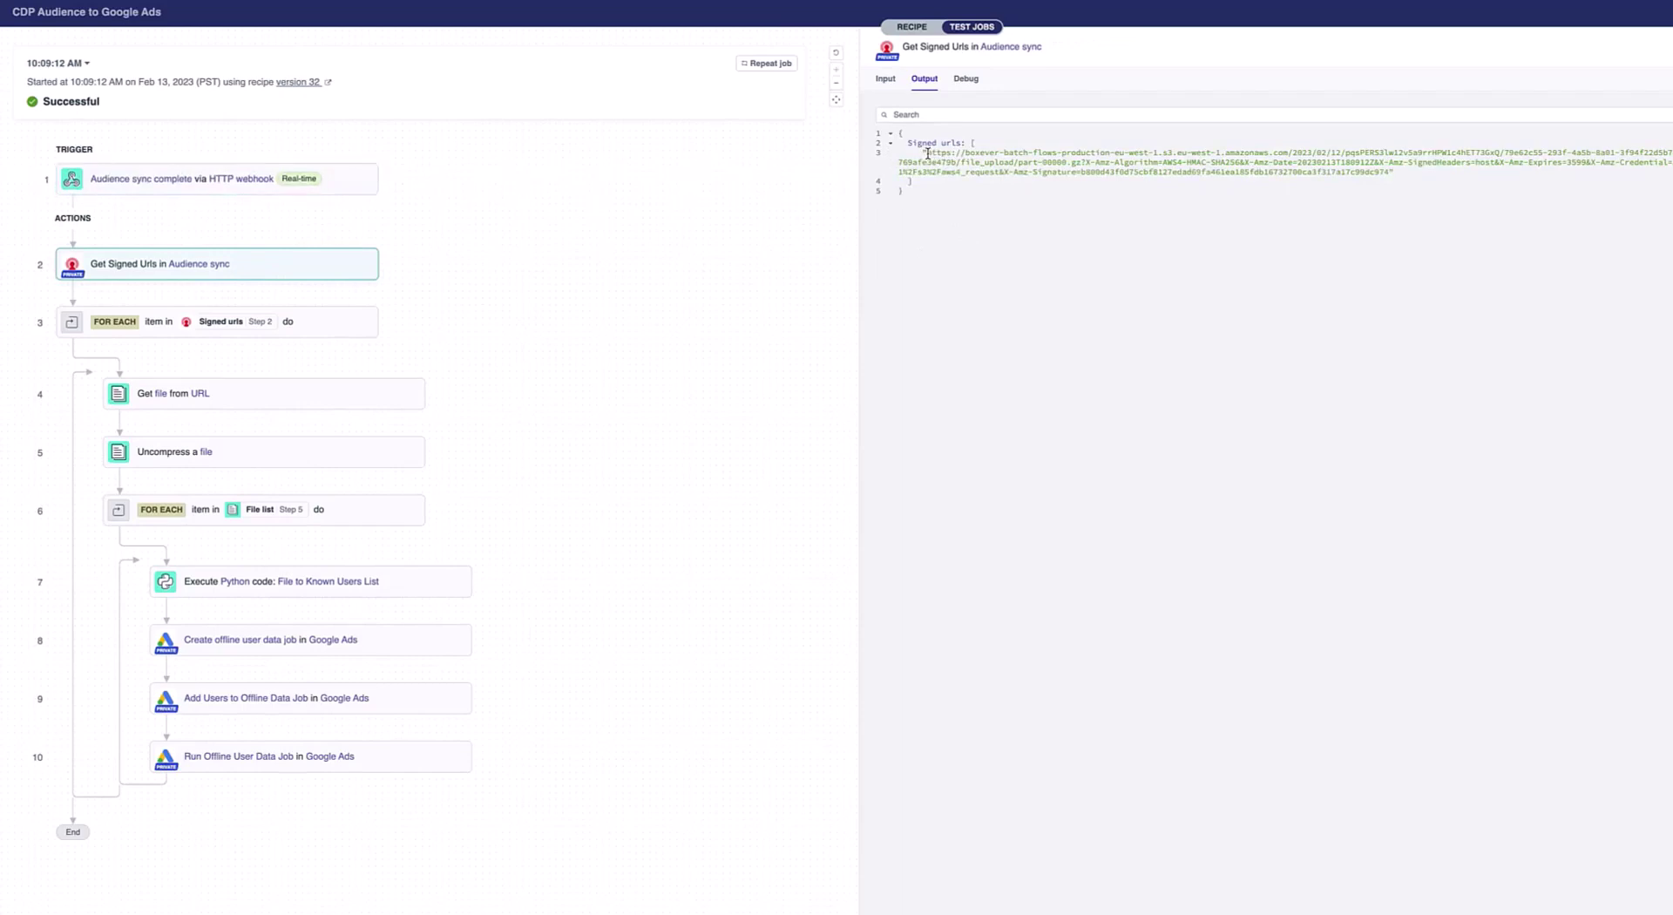
pyautogui.moveTo(927, 154); pyautogui.dragTo(1388, 172)
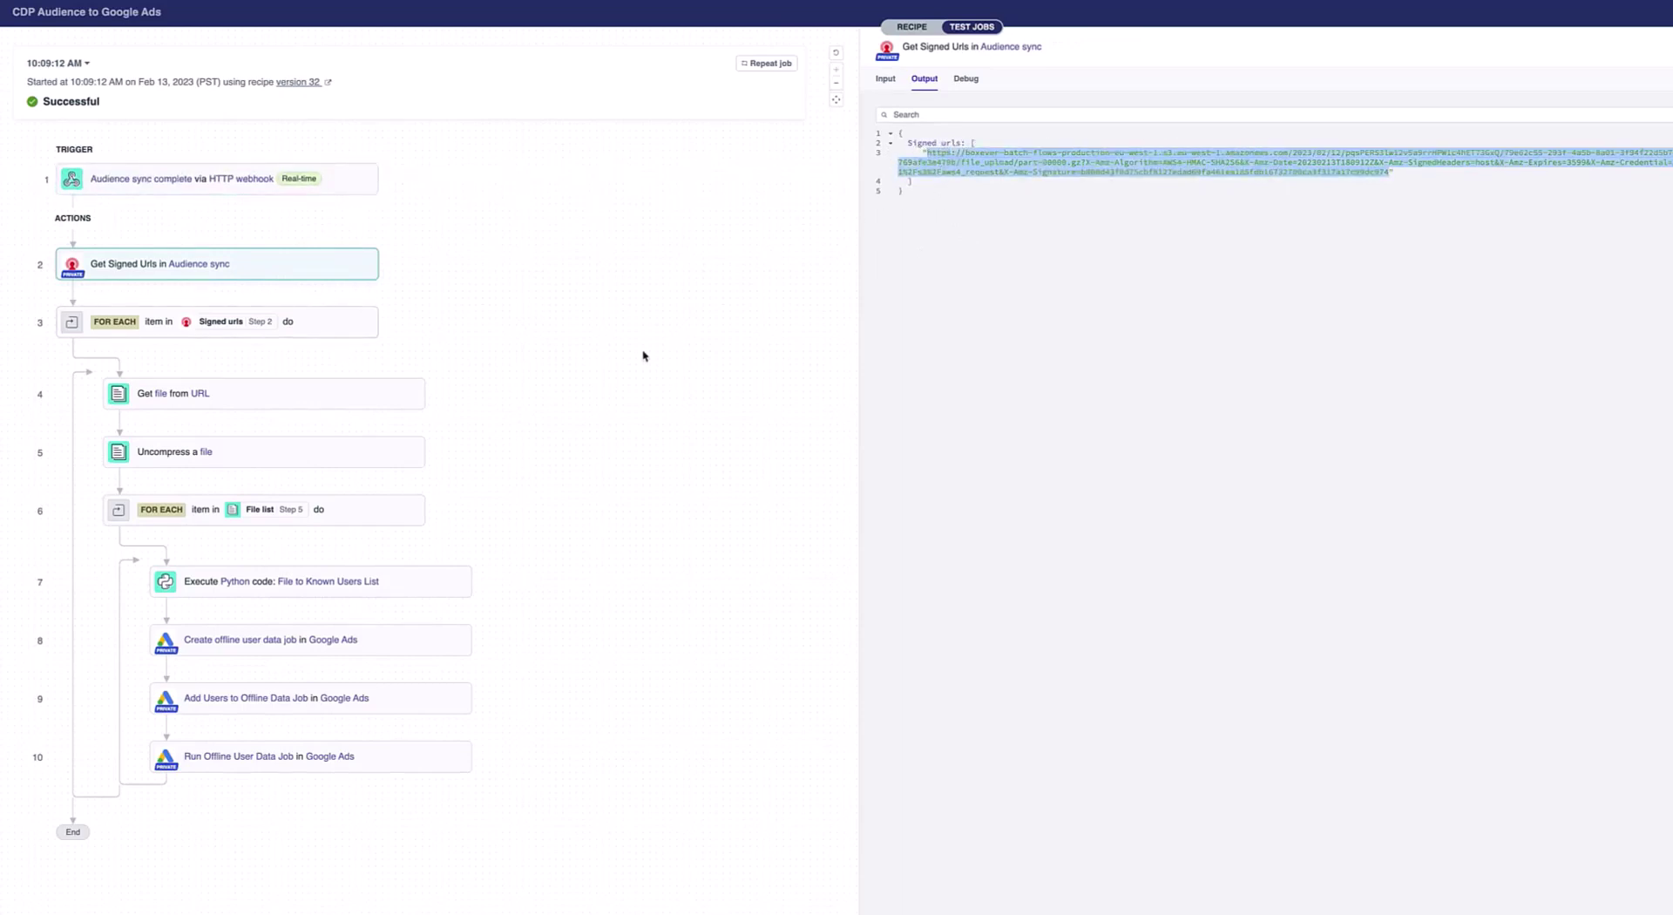
# - Inspect the outputs of the Get file from URL and Uncompress a file steps, expanding the file list
pyautogui.click(306, 400)
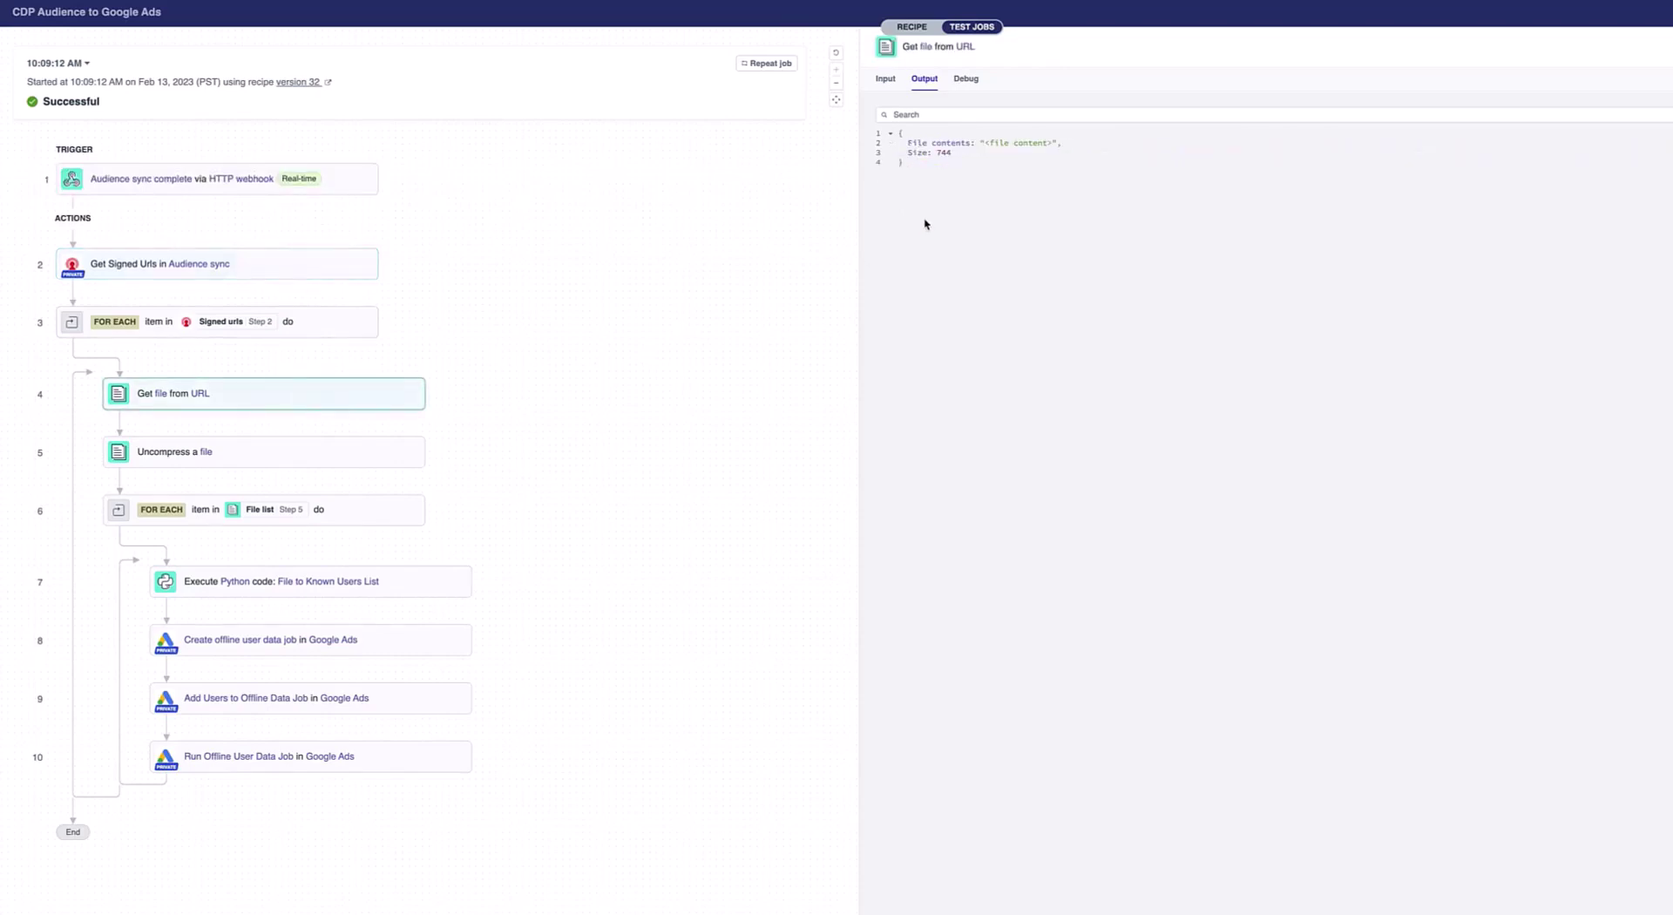
pyautogui.click(235, 462)
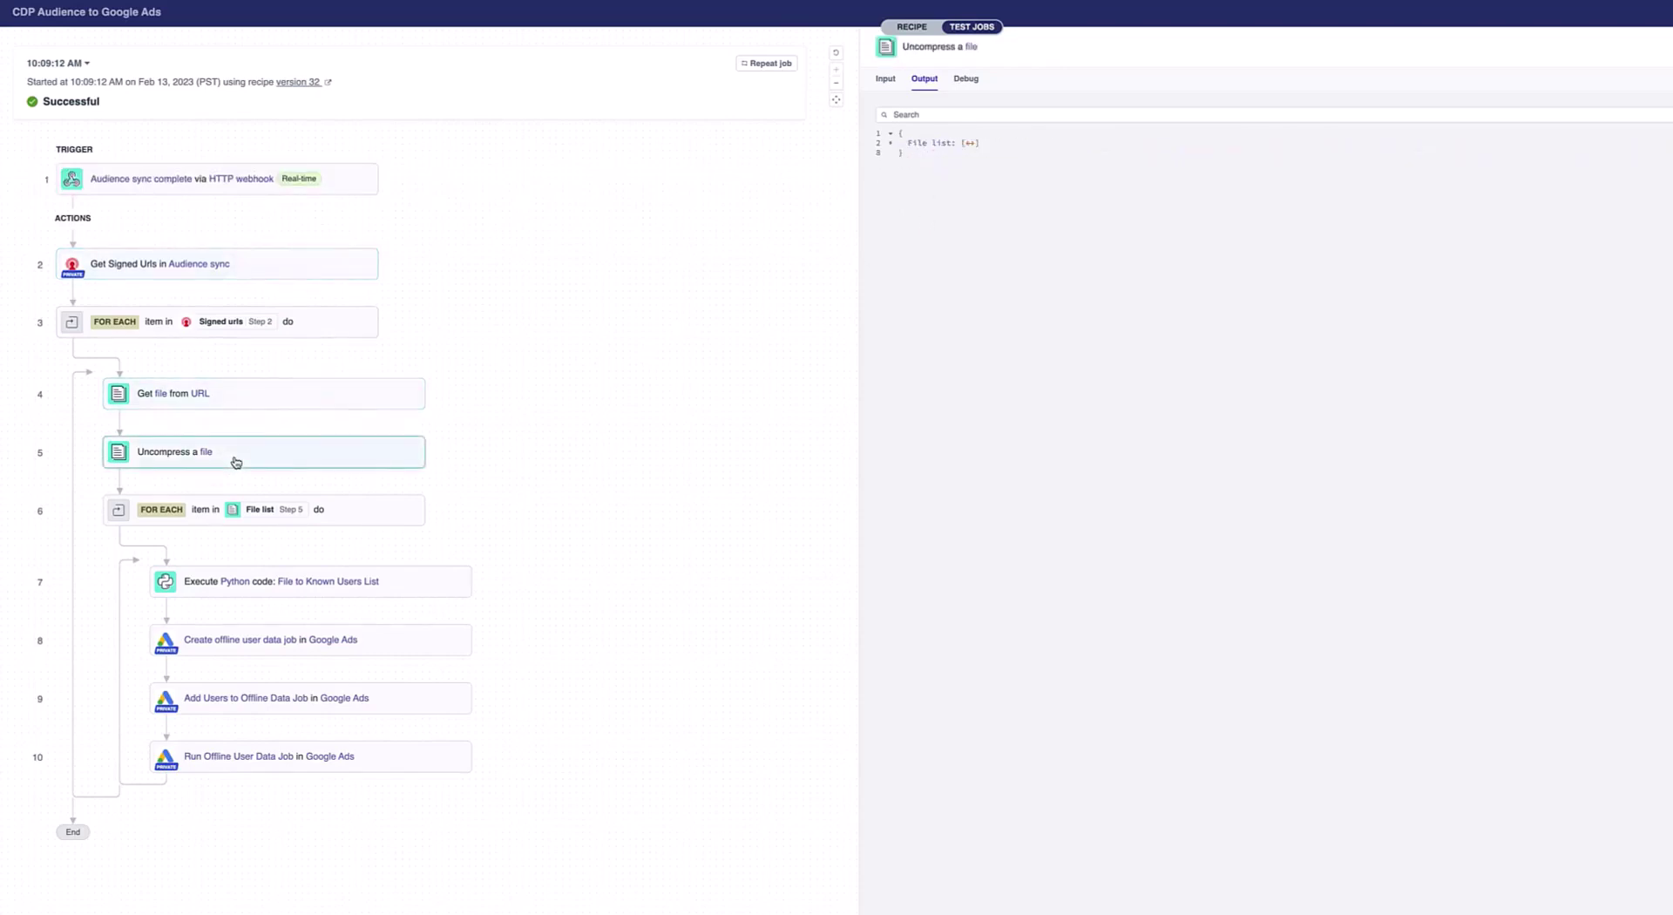
pyautogui.click(889, 143)
pyautogui.click(891, 154)
# - Expand the input fields of the Execute Python code step down to its data and highlight part of the file contents
pyautogui.click(386, 594)
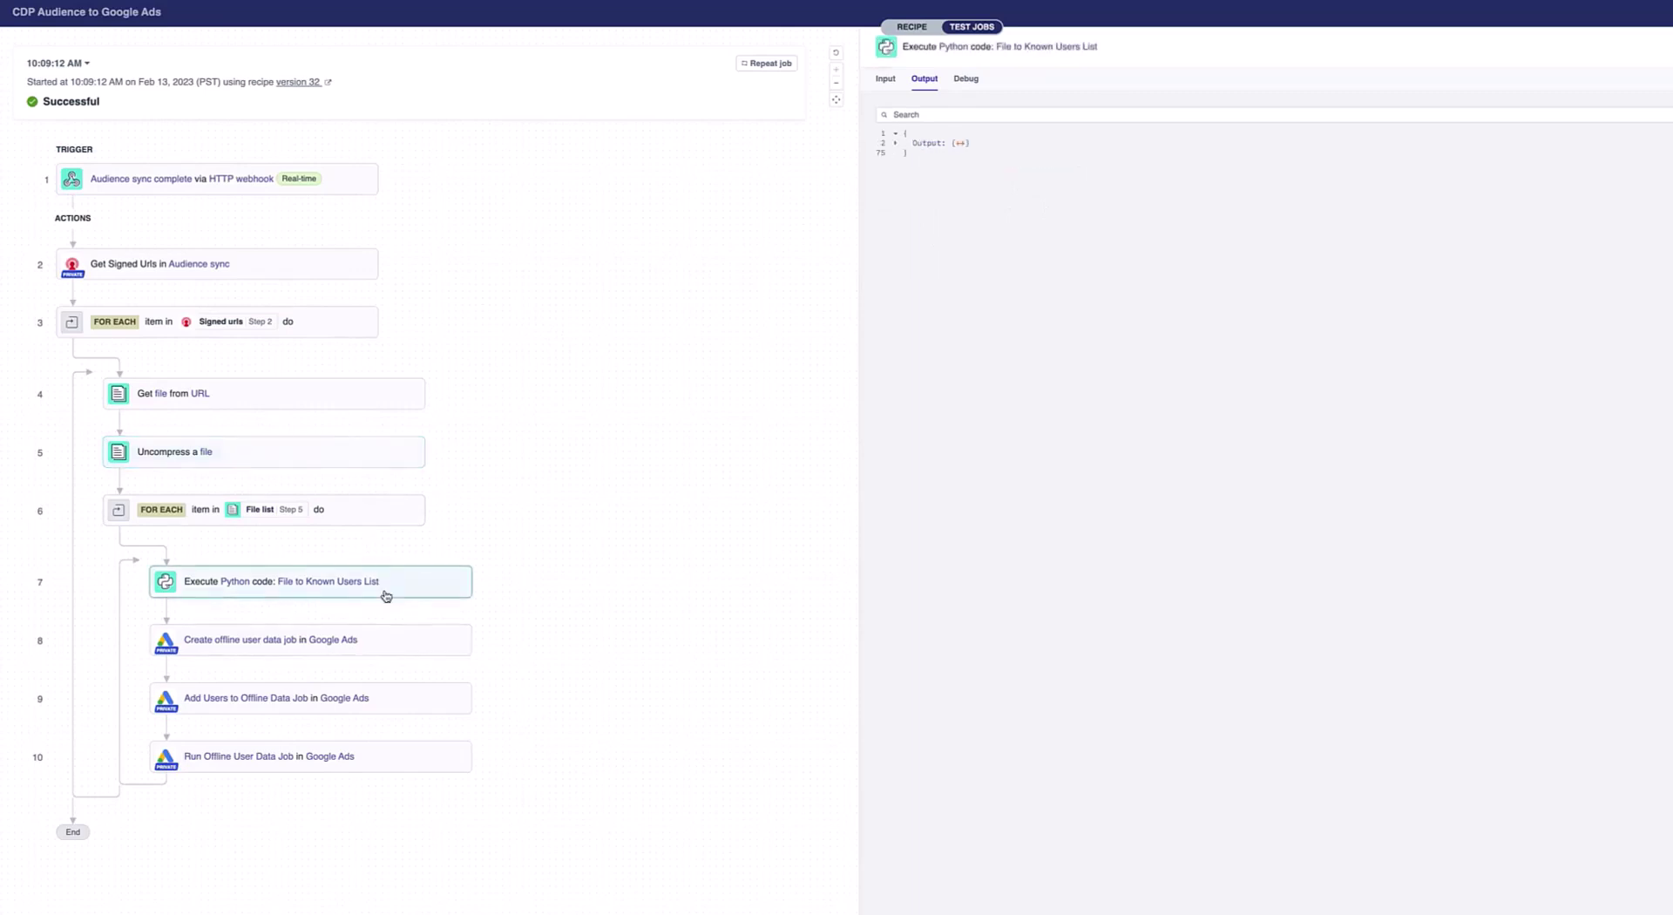
pyautogui.click(887, 79)
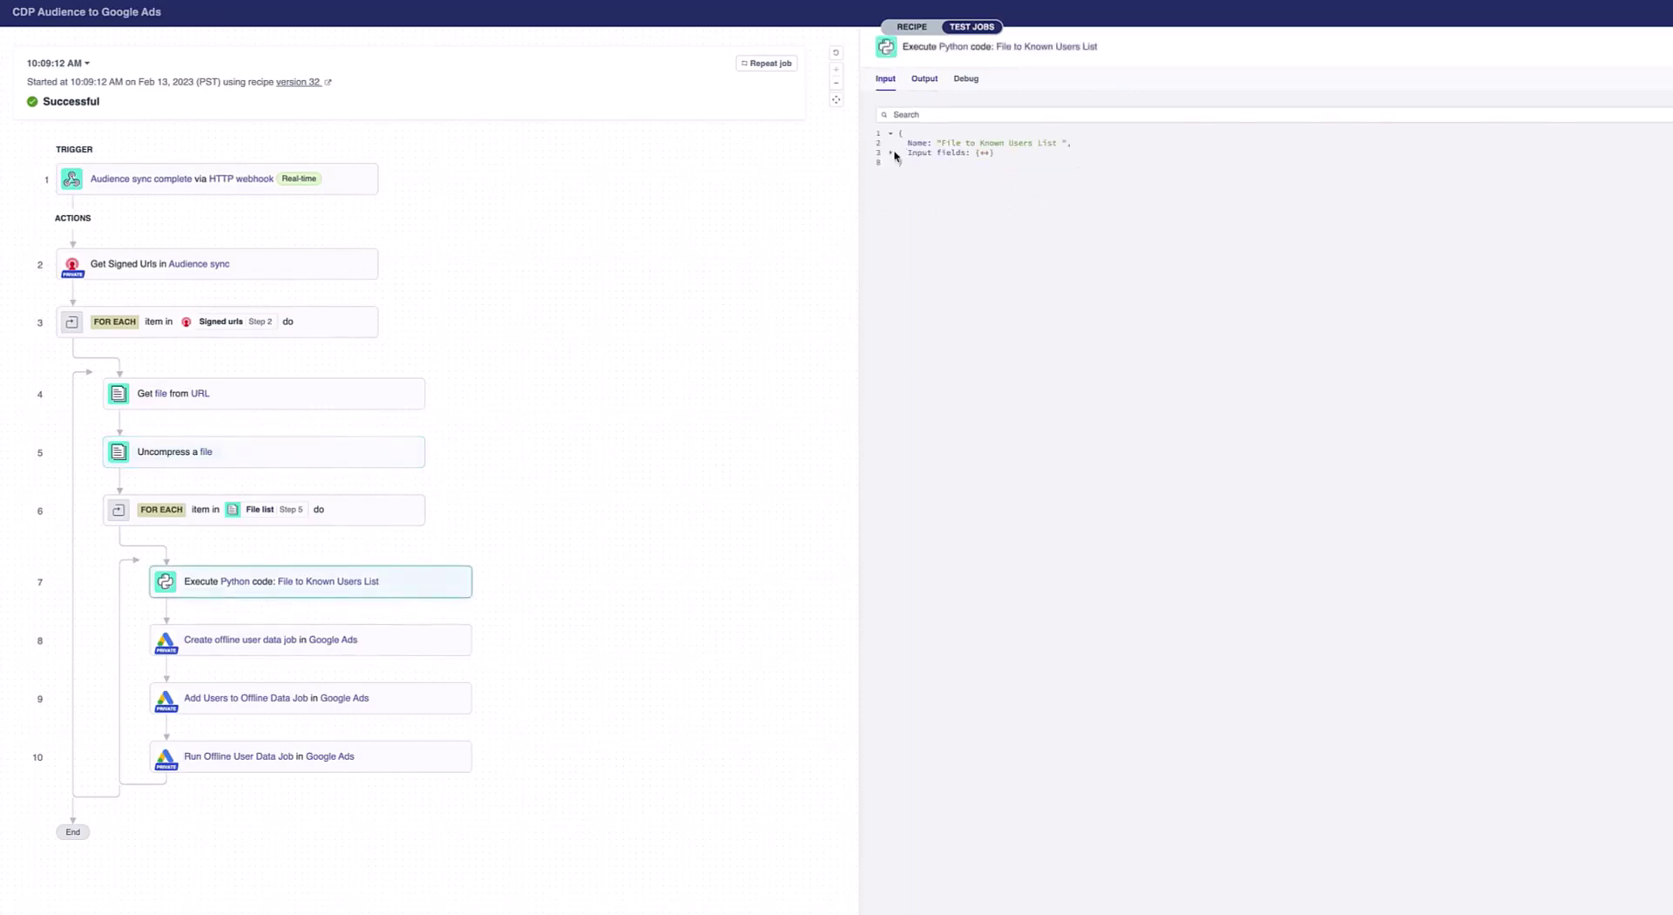
pyautogui.click(891, 152)
pyautogui.click(890, 163)
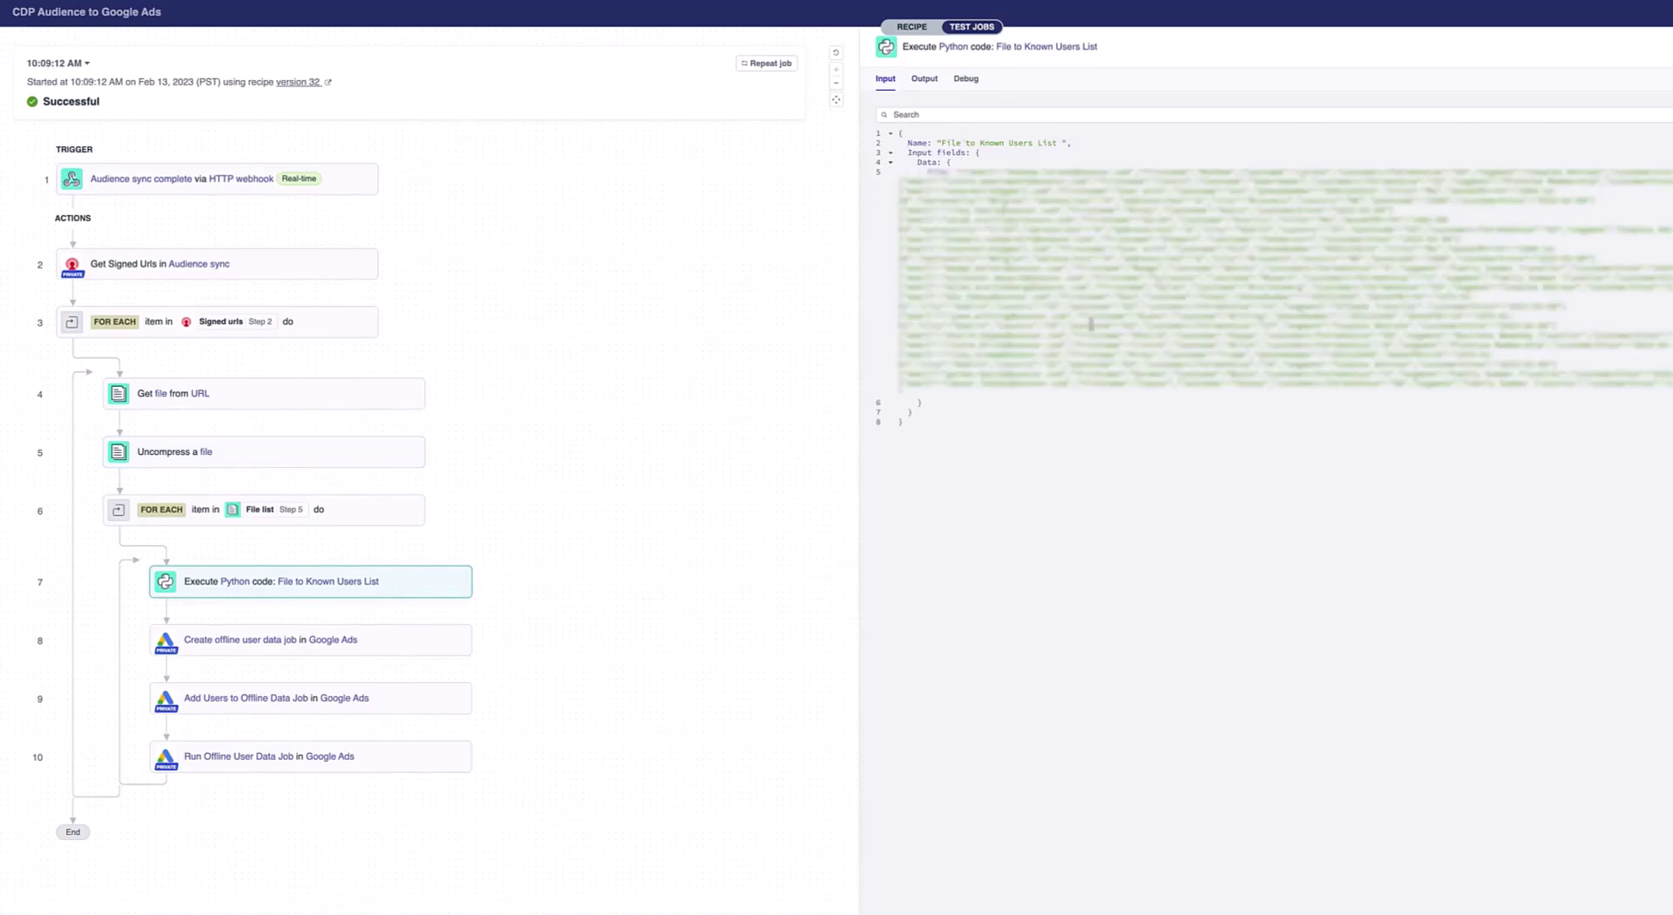
pyautogui.moveTo(992, 172); pyautogui.dragTo(1106, 171)
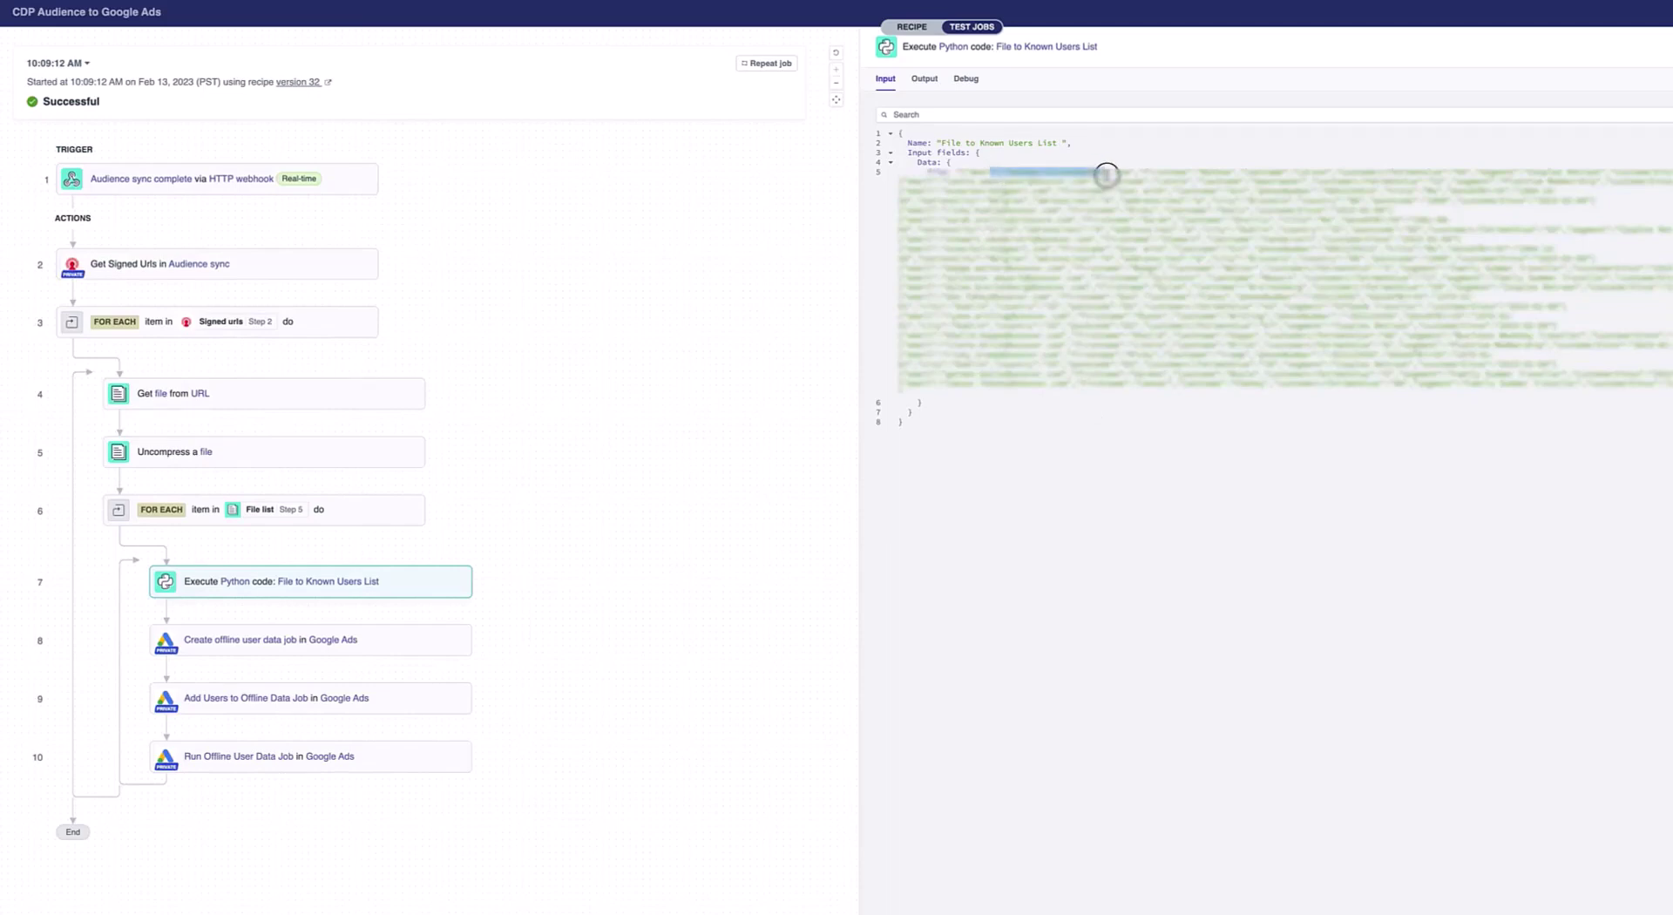
# - Expand the Python code step's output to inspect the first three user identifiers and their hashed emails
pyautogui.click(924, 80)
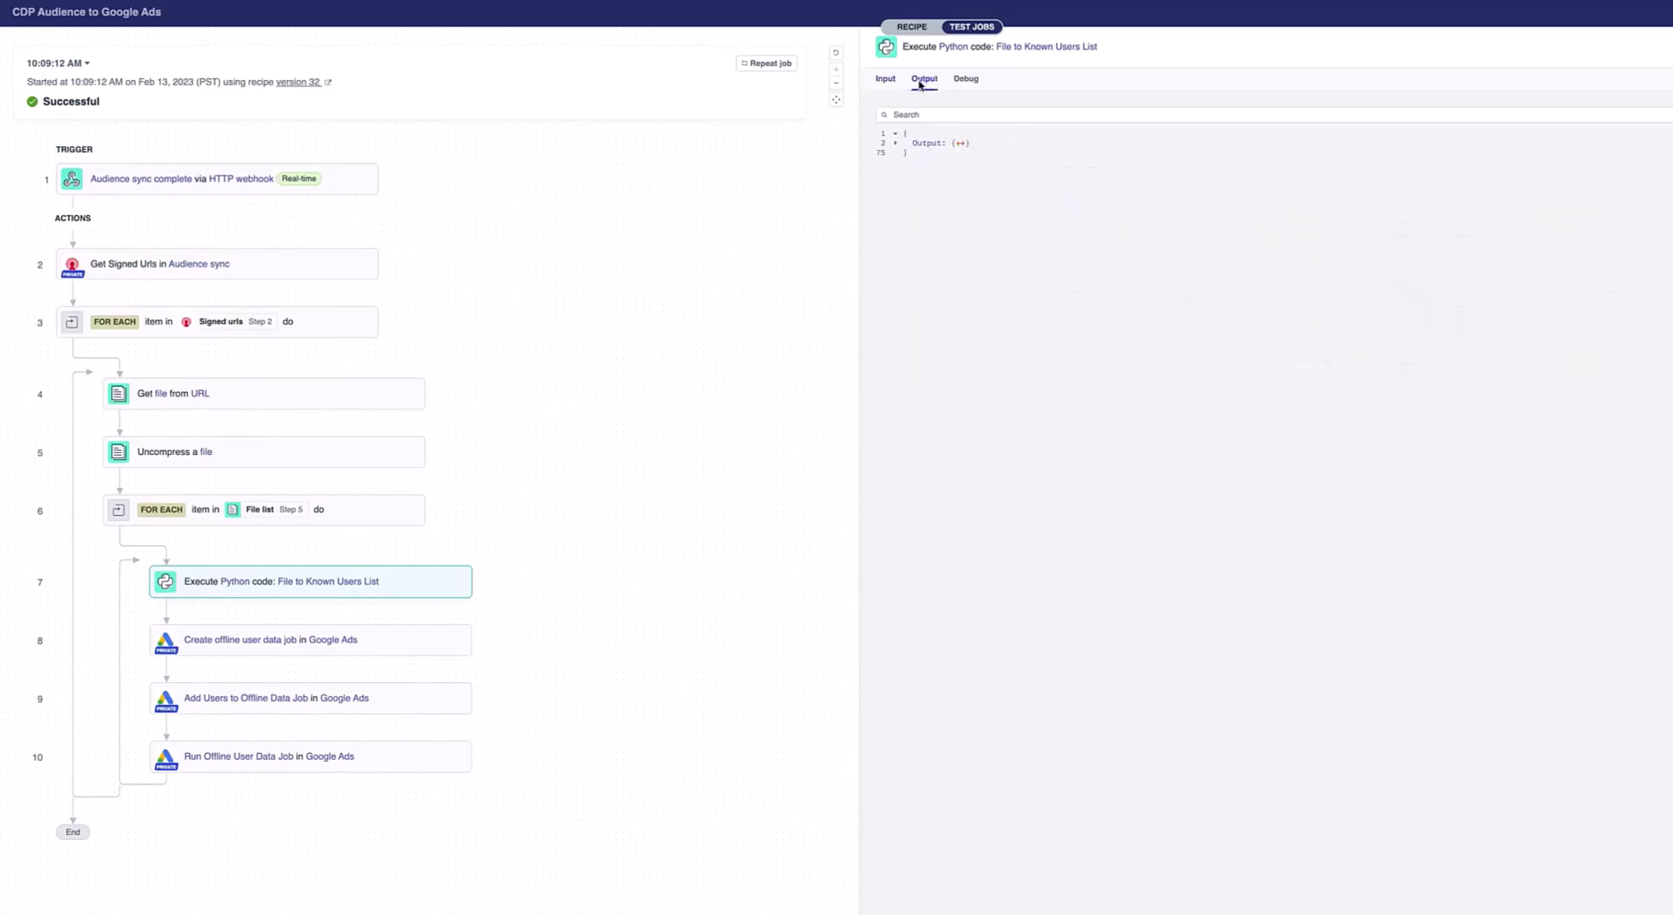
pyautogui.click(895, 142)
pyautogui.click(895, 154)
pyautogui.click(895, 162)
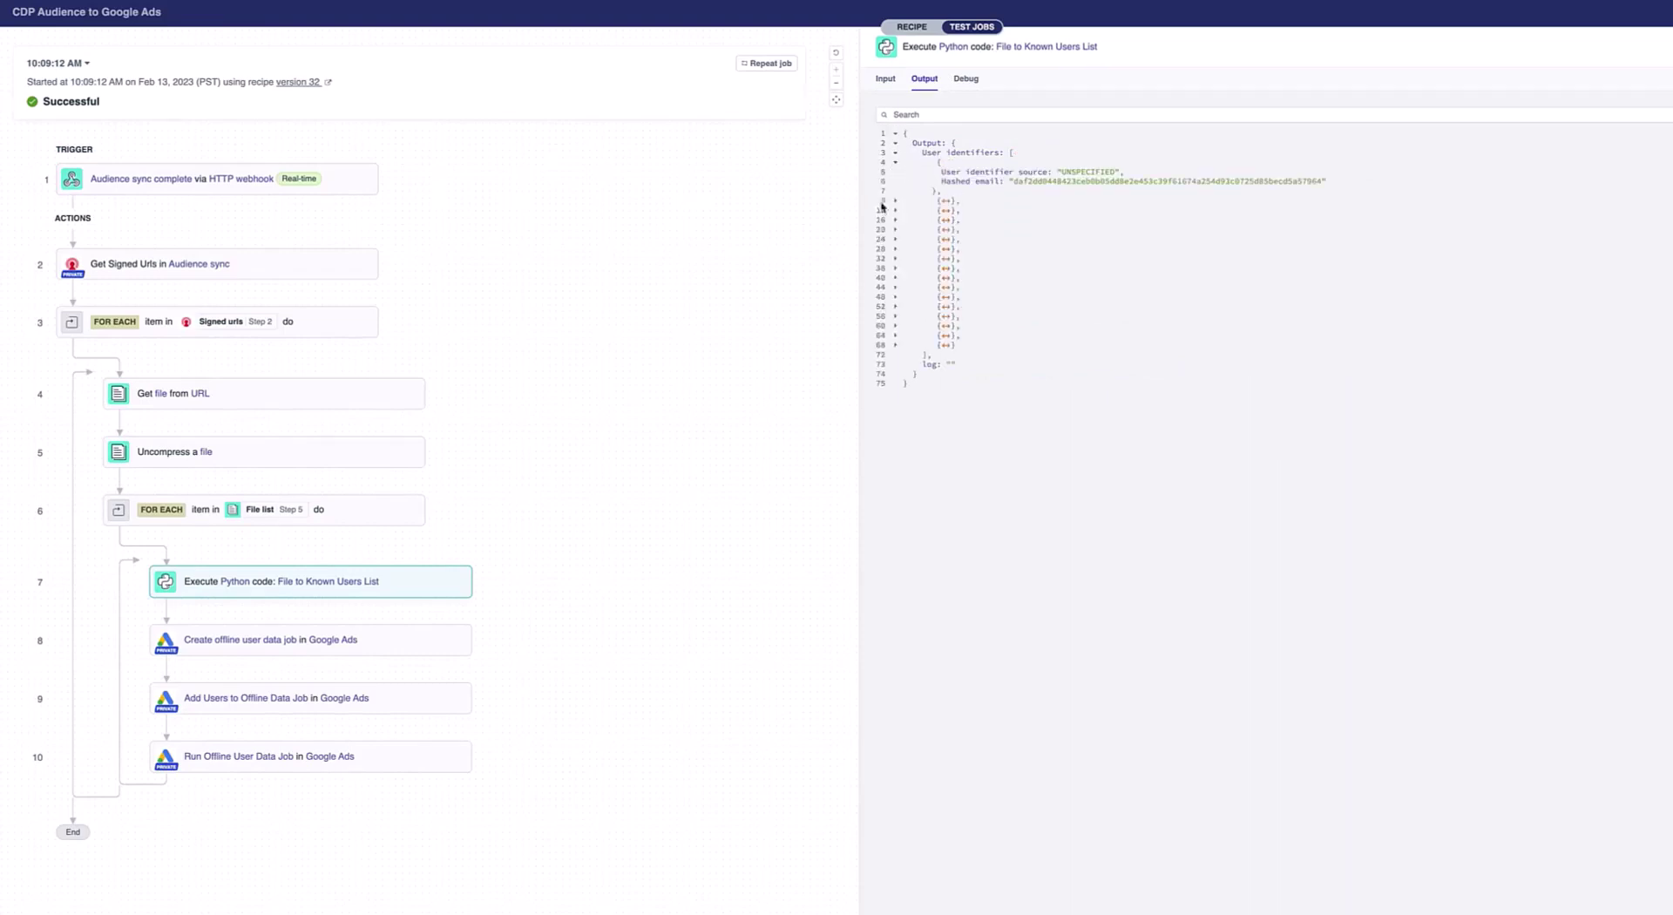
pyautogui.click(896, 203)
pyautogui.click(896, 241)
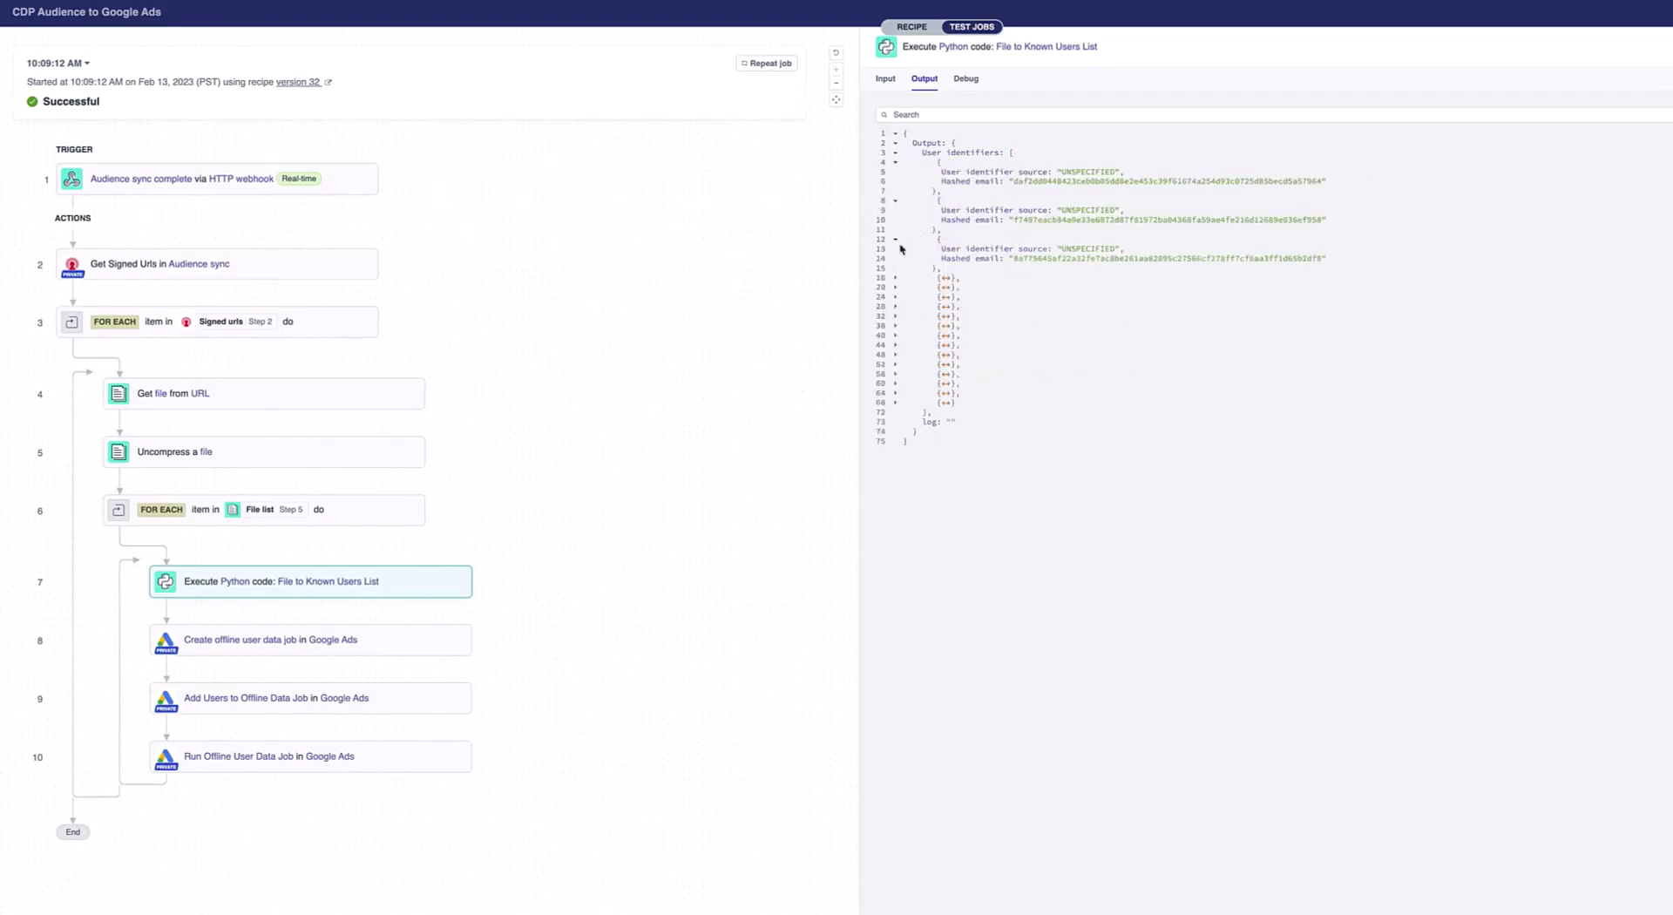
# - Inspect the output bodies and headers of the three Google Ads offline user data job steps: Create, Add Users and Run
pyautogui.click(394, 642)
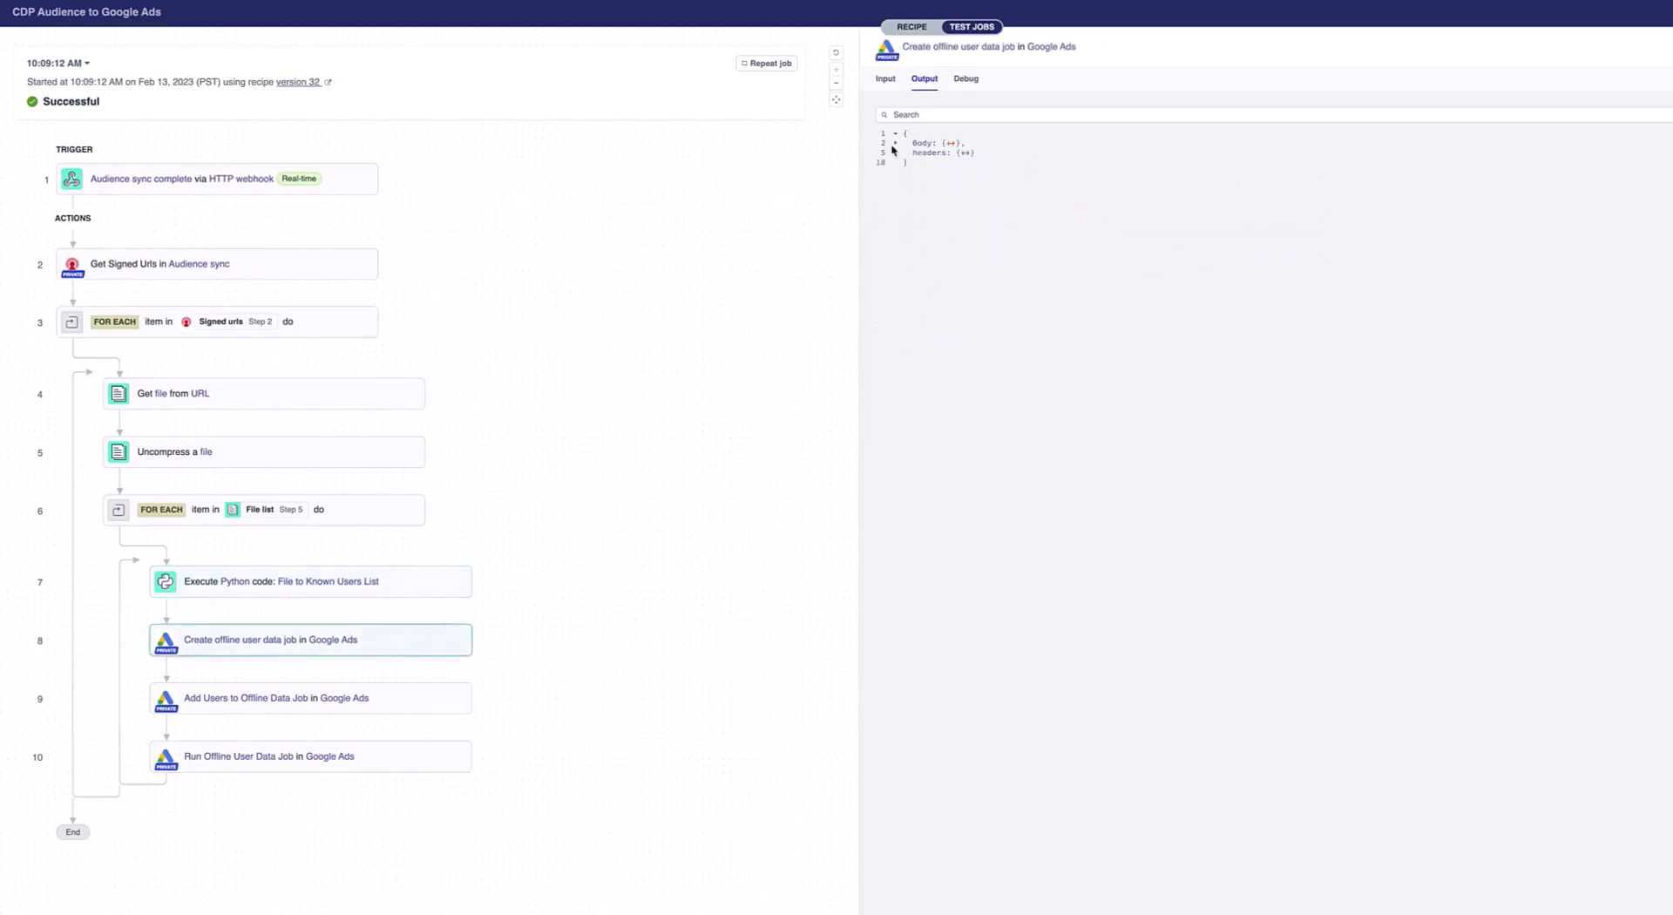
pyautogui.click(894, 152)
pyautogui.click(895, 142)
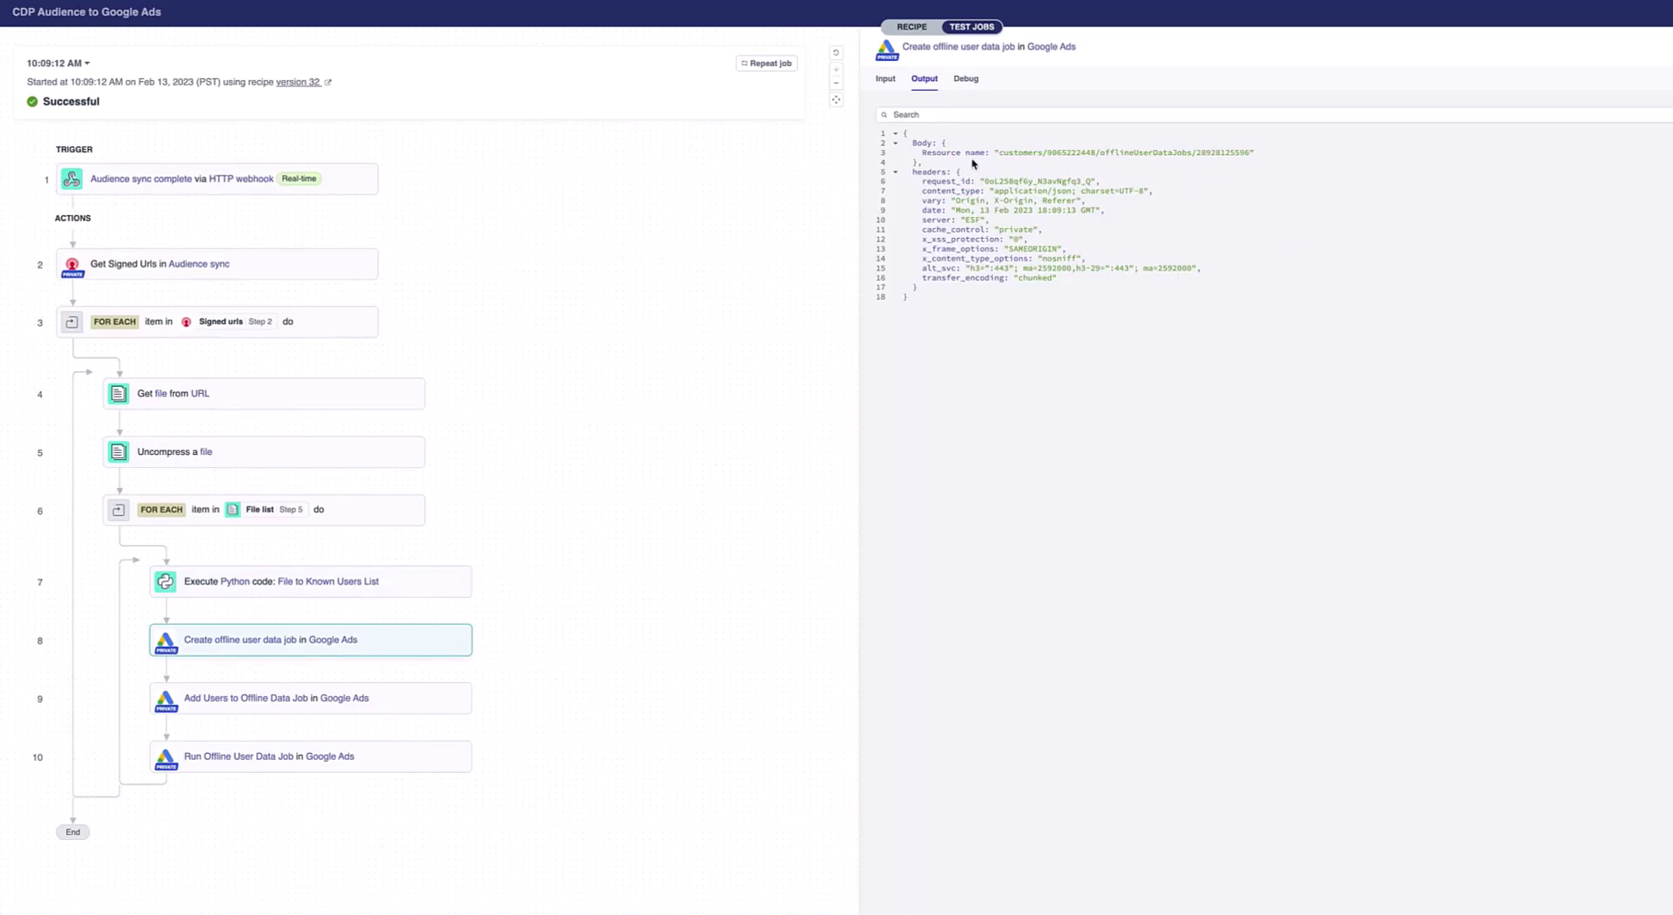
pyautogui.click(374, 697)
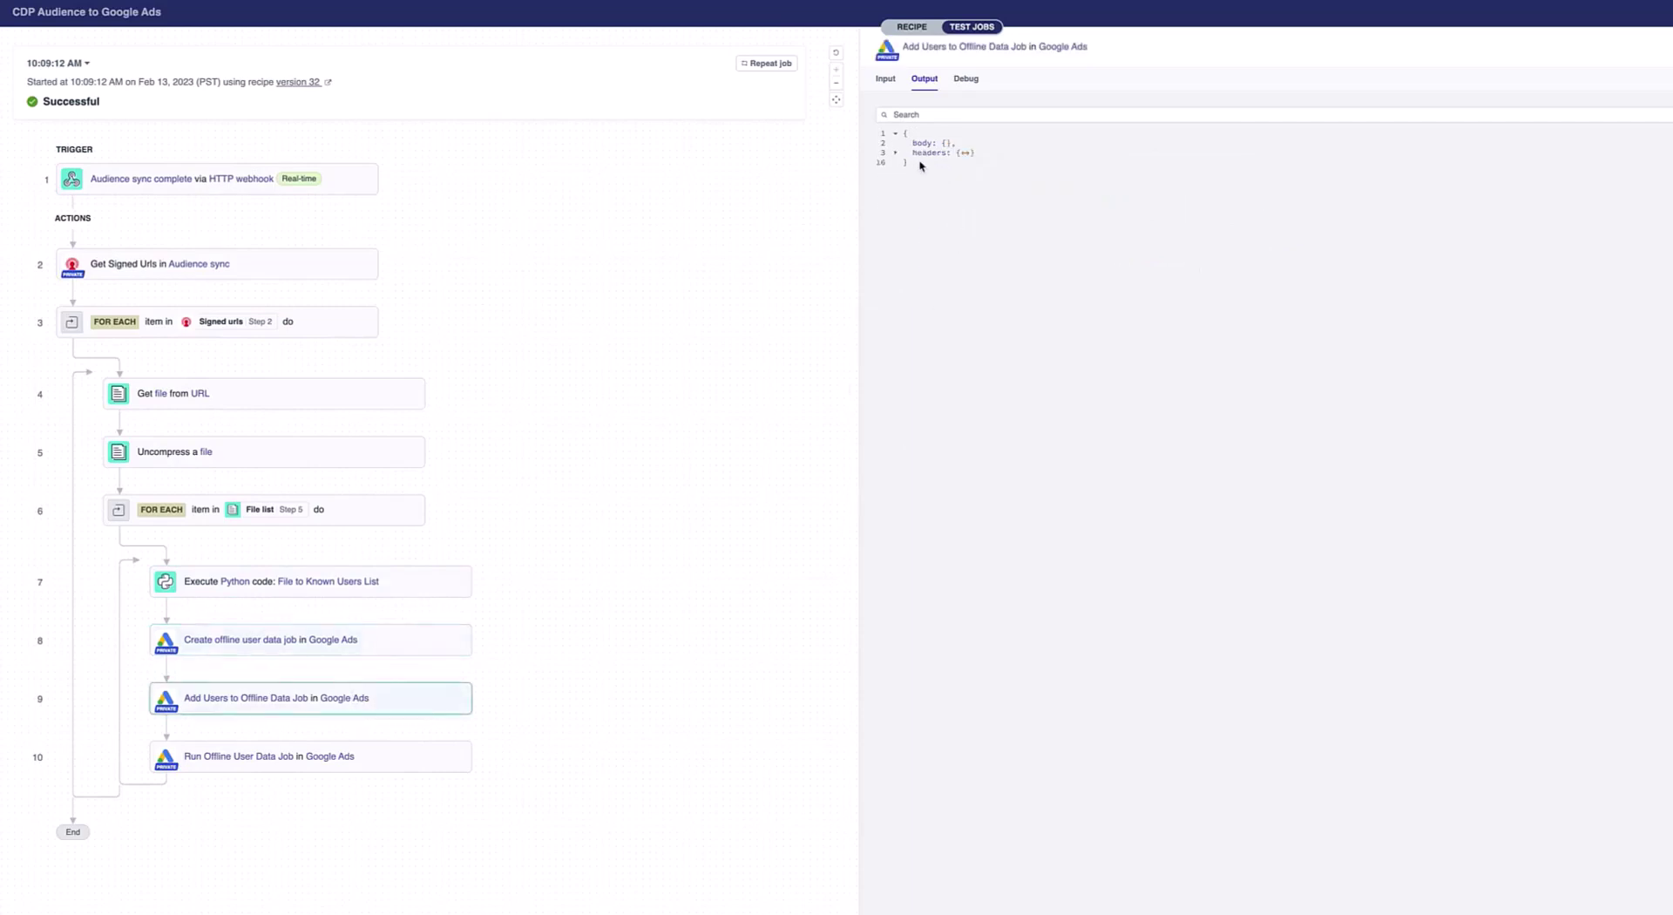
pyautogui.click(896, 153)
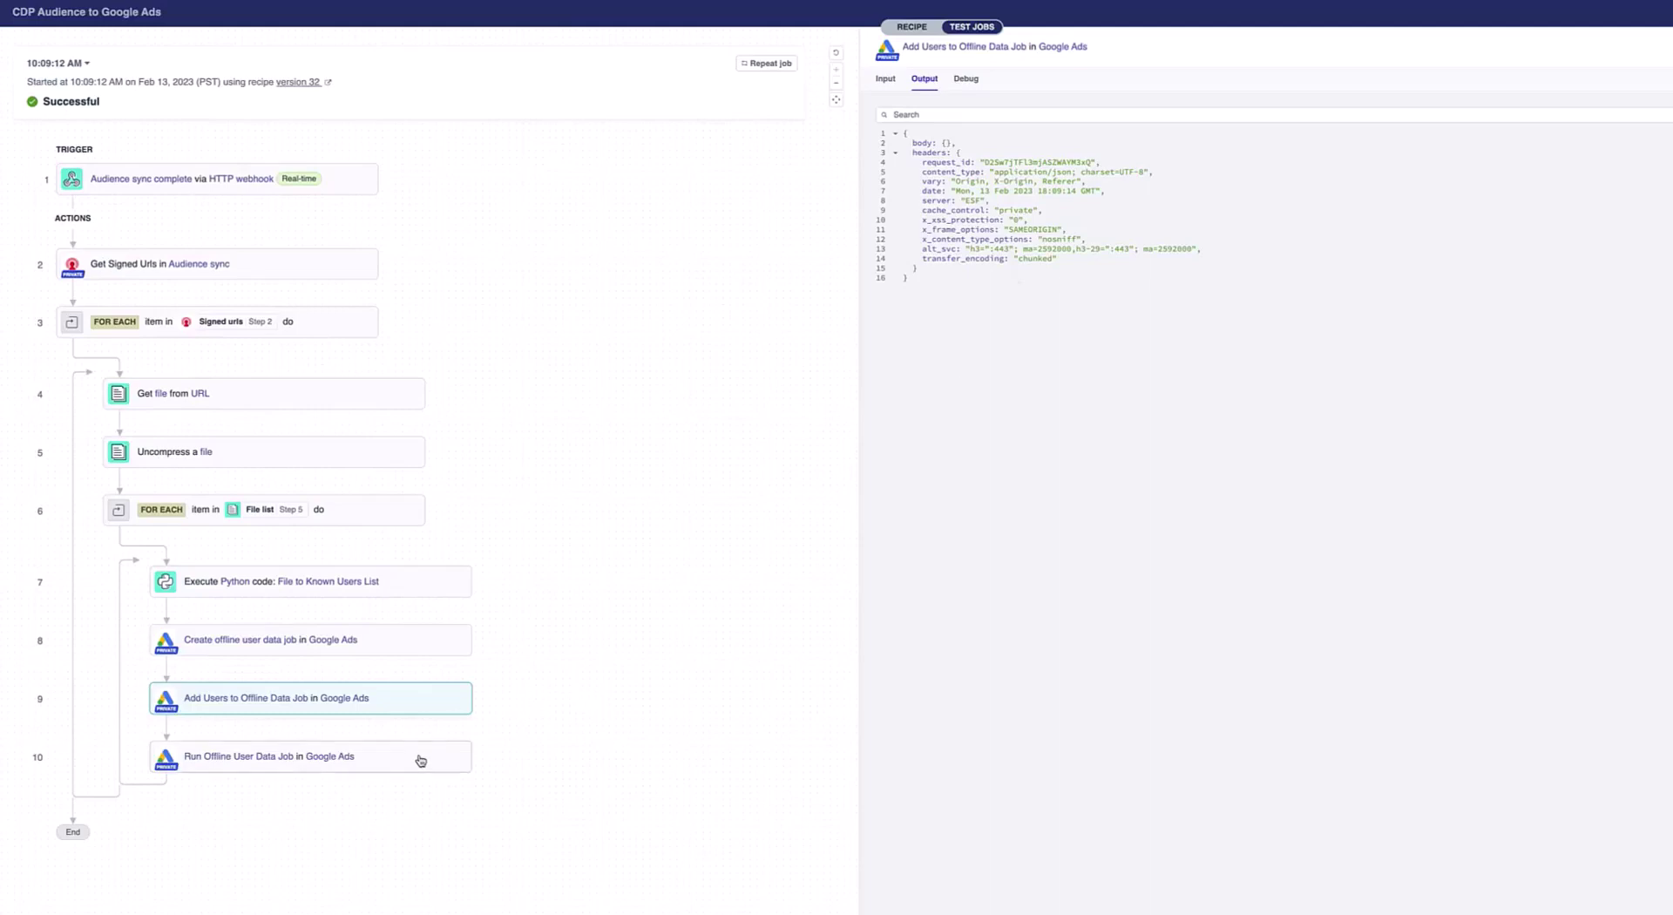
pyautogui.click(453, 751)
pyautogui.click(894, 153)
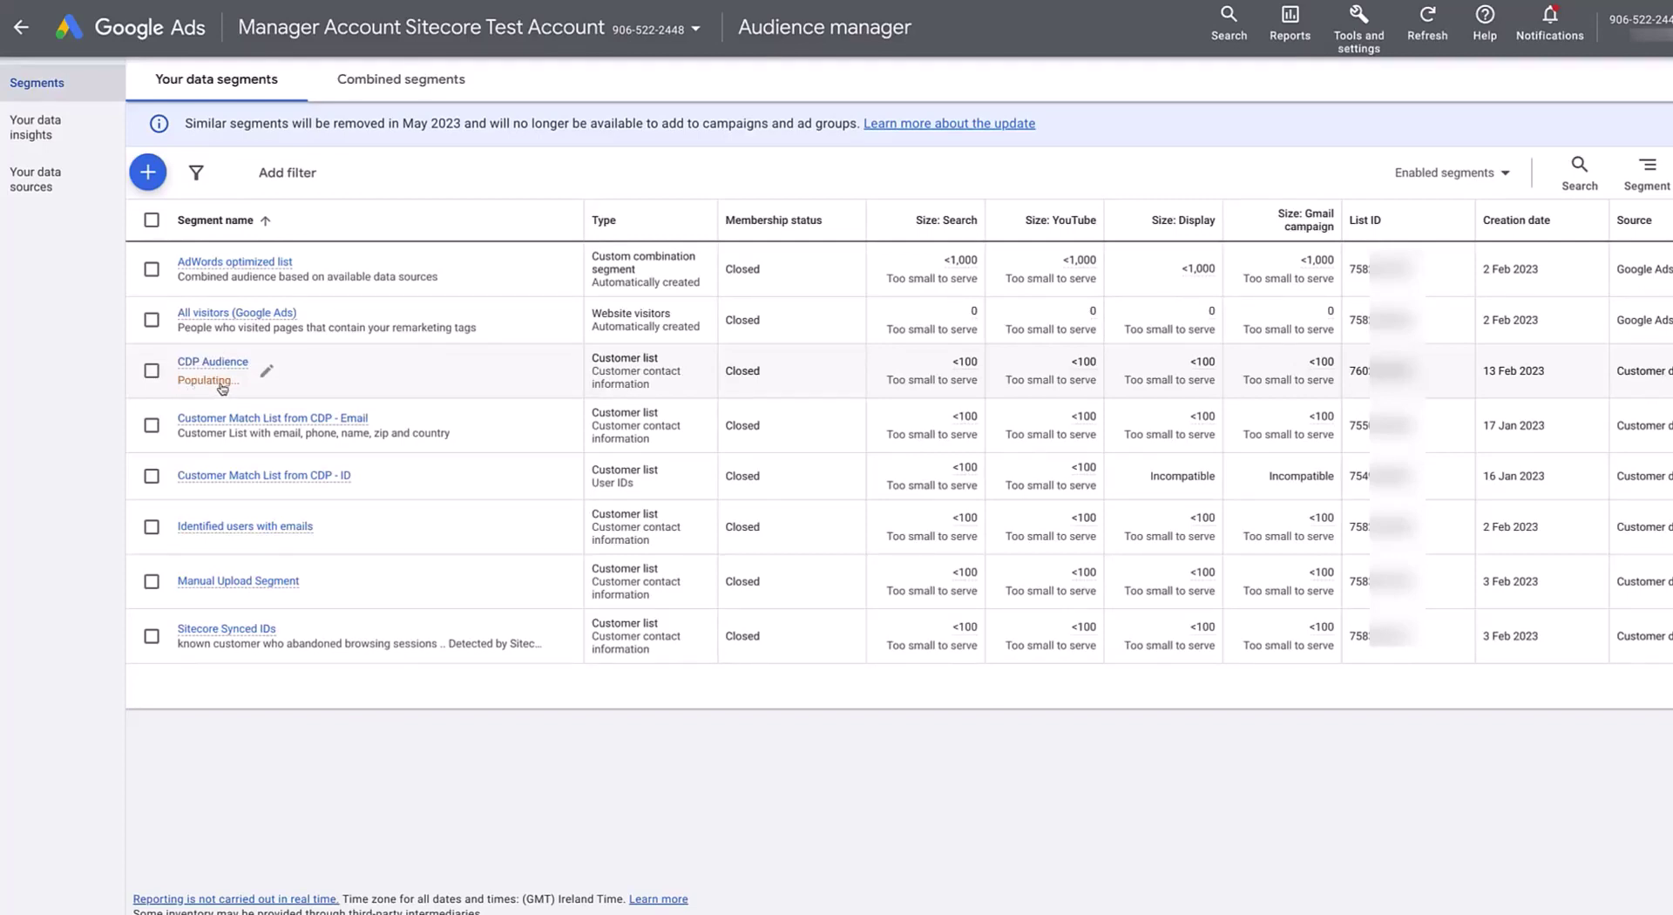
# - In Google Ads Audience manager, open the CDP Audience customer list and examine its latest segment member upload
pyautogui.click(213, 364)
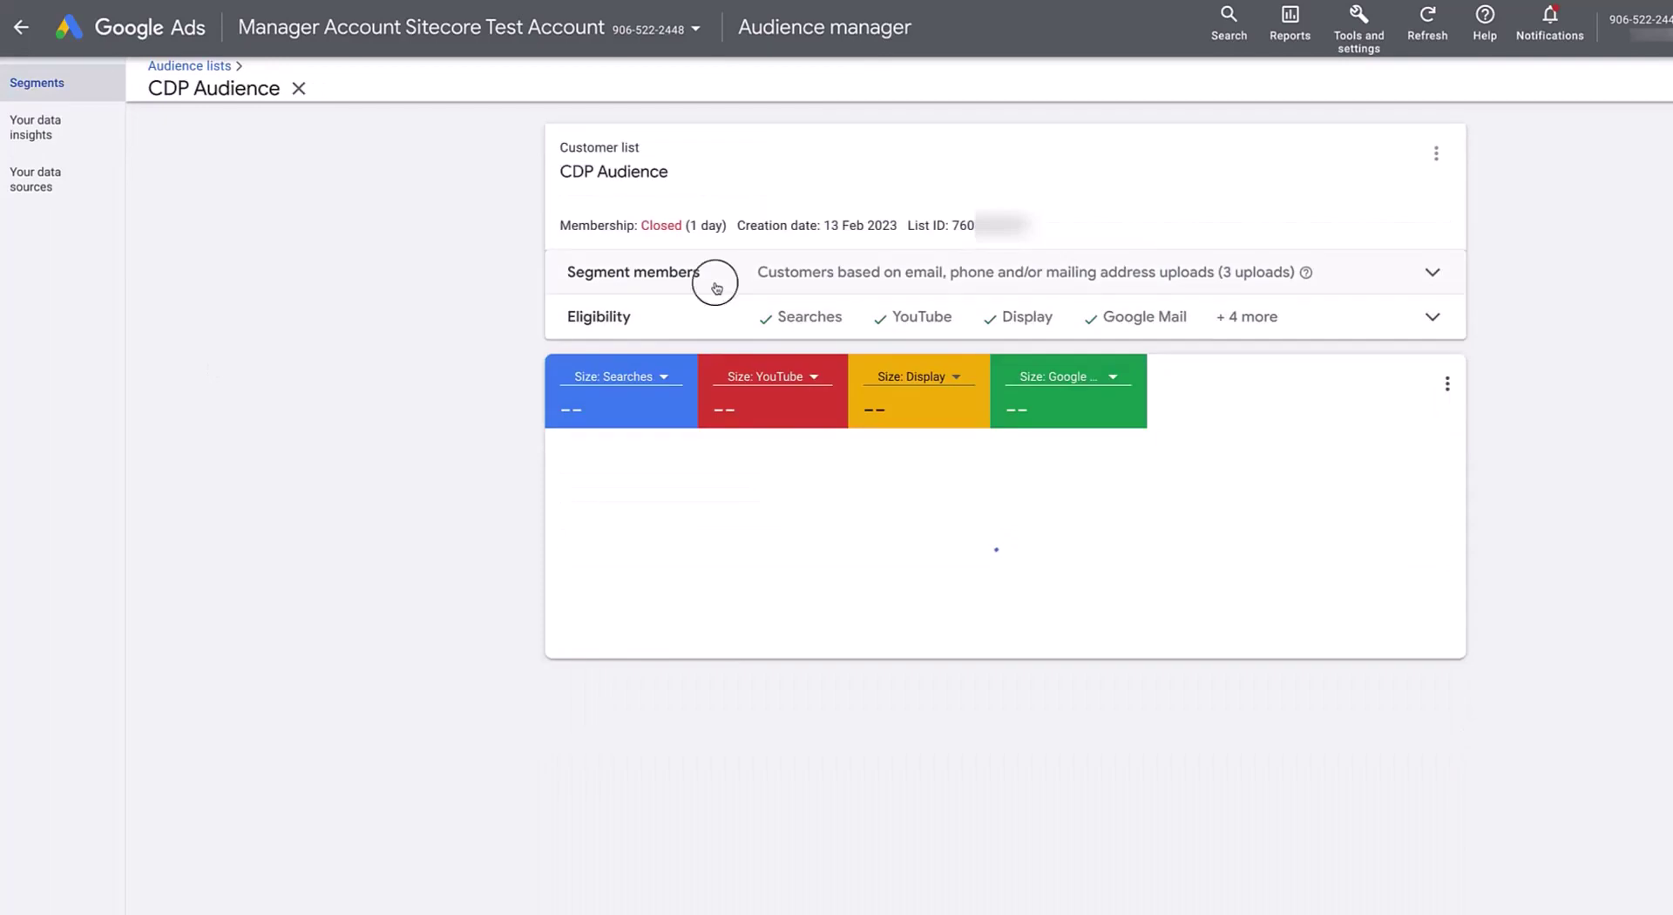
pyautogui.click(716, 288)
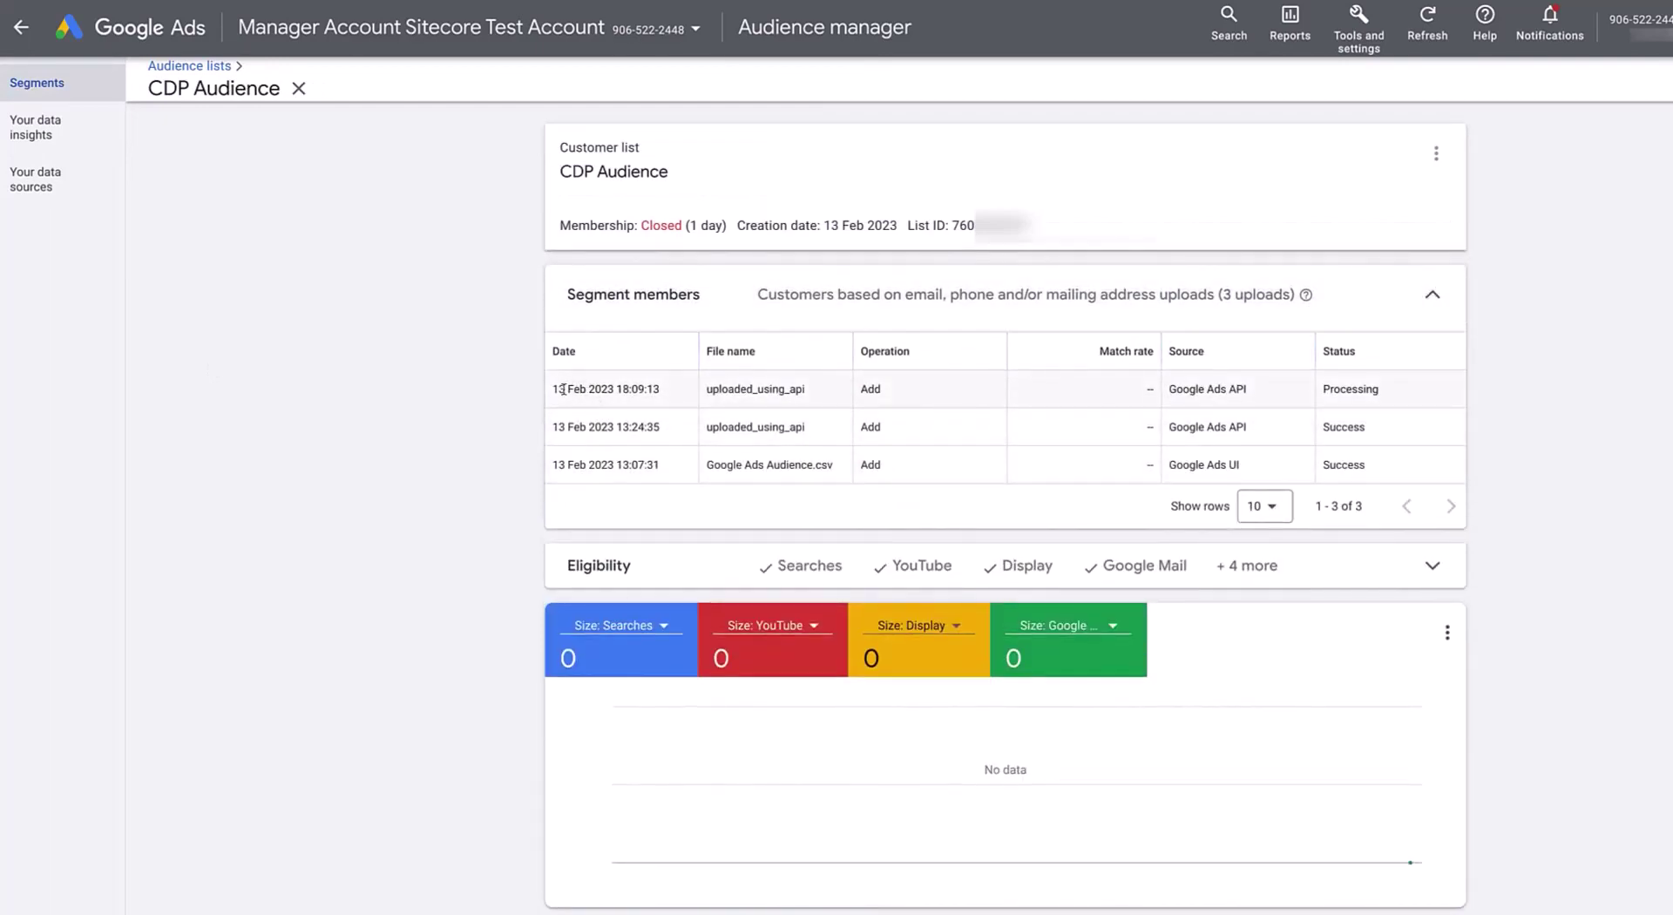
pyautogui.moveTo(563, 390)
pyautogui.mouseDown()
pyautogui.moveTo(664, 389)
pyautogui.moveTo(552, 389)
pyautogui.mouseUp()
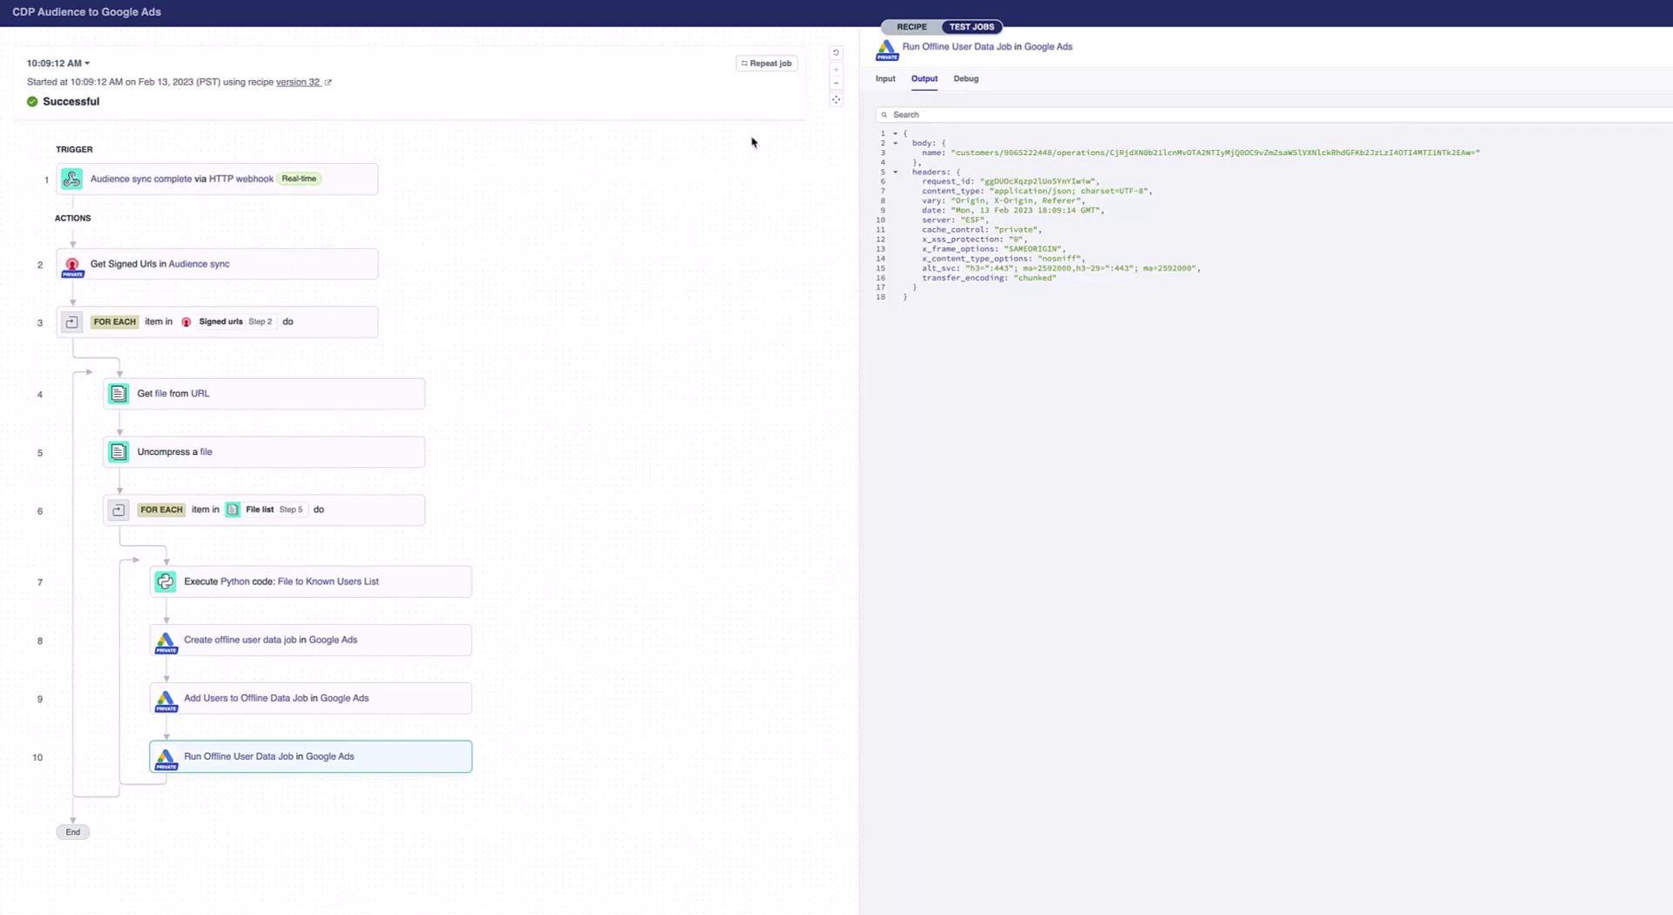
# - Expand the Execute Python code step's input data in the 10:09:12 AM test job and highlight part of the file contents
pyautogui.click(379, 580)
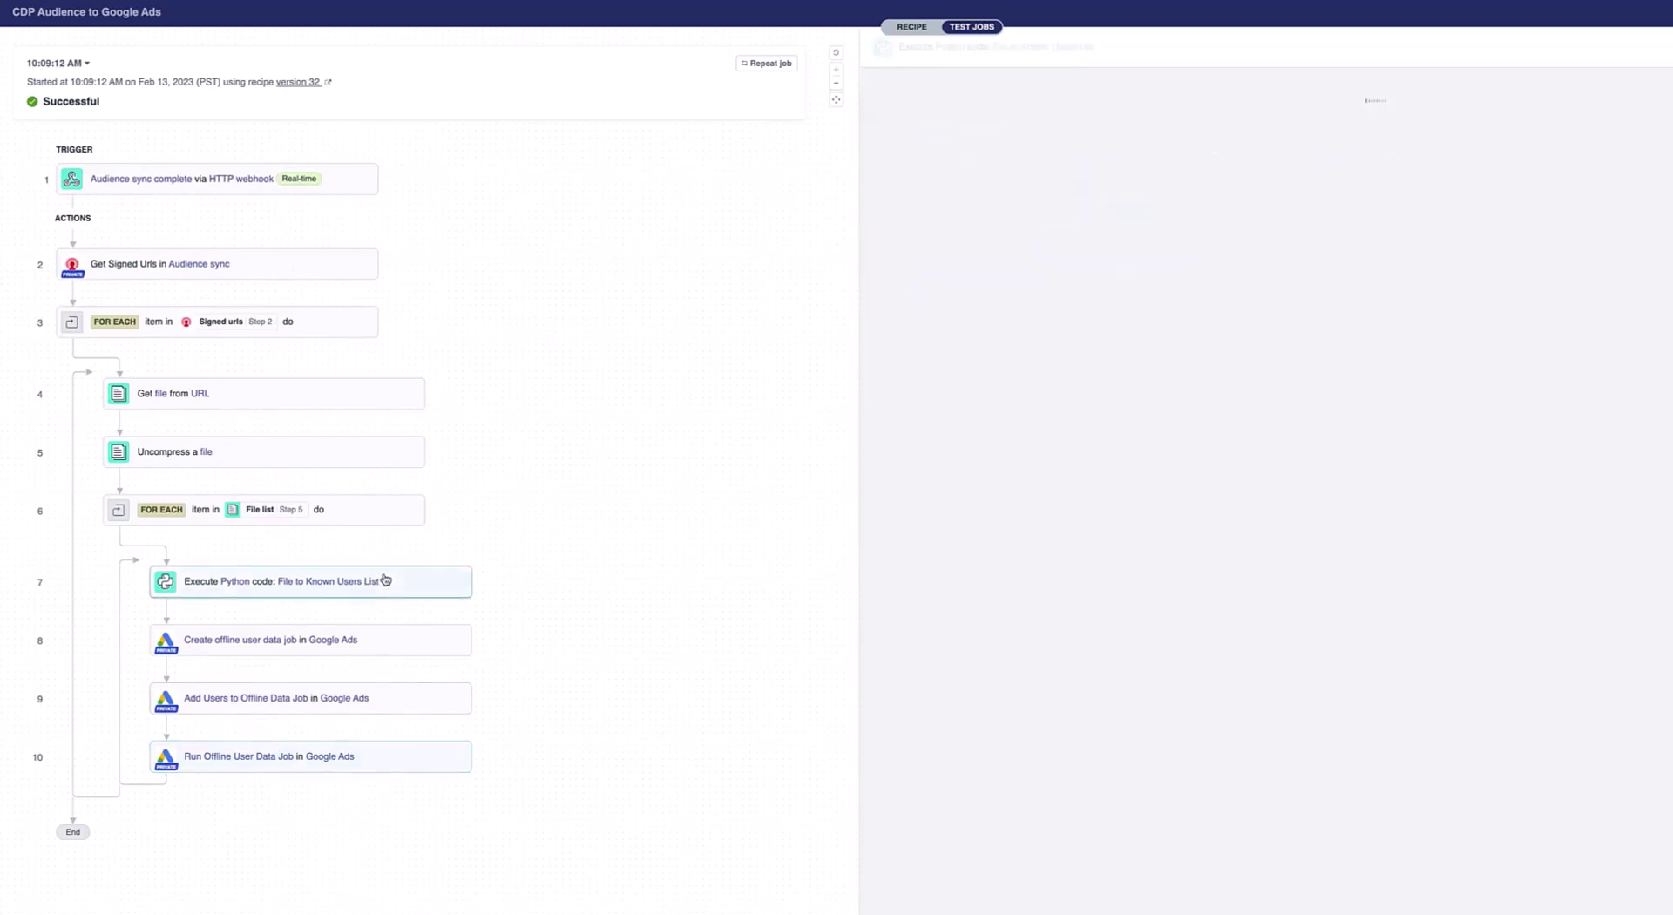
pyautogui.click(883, 78)
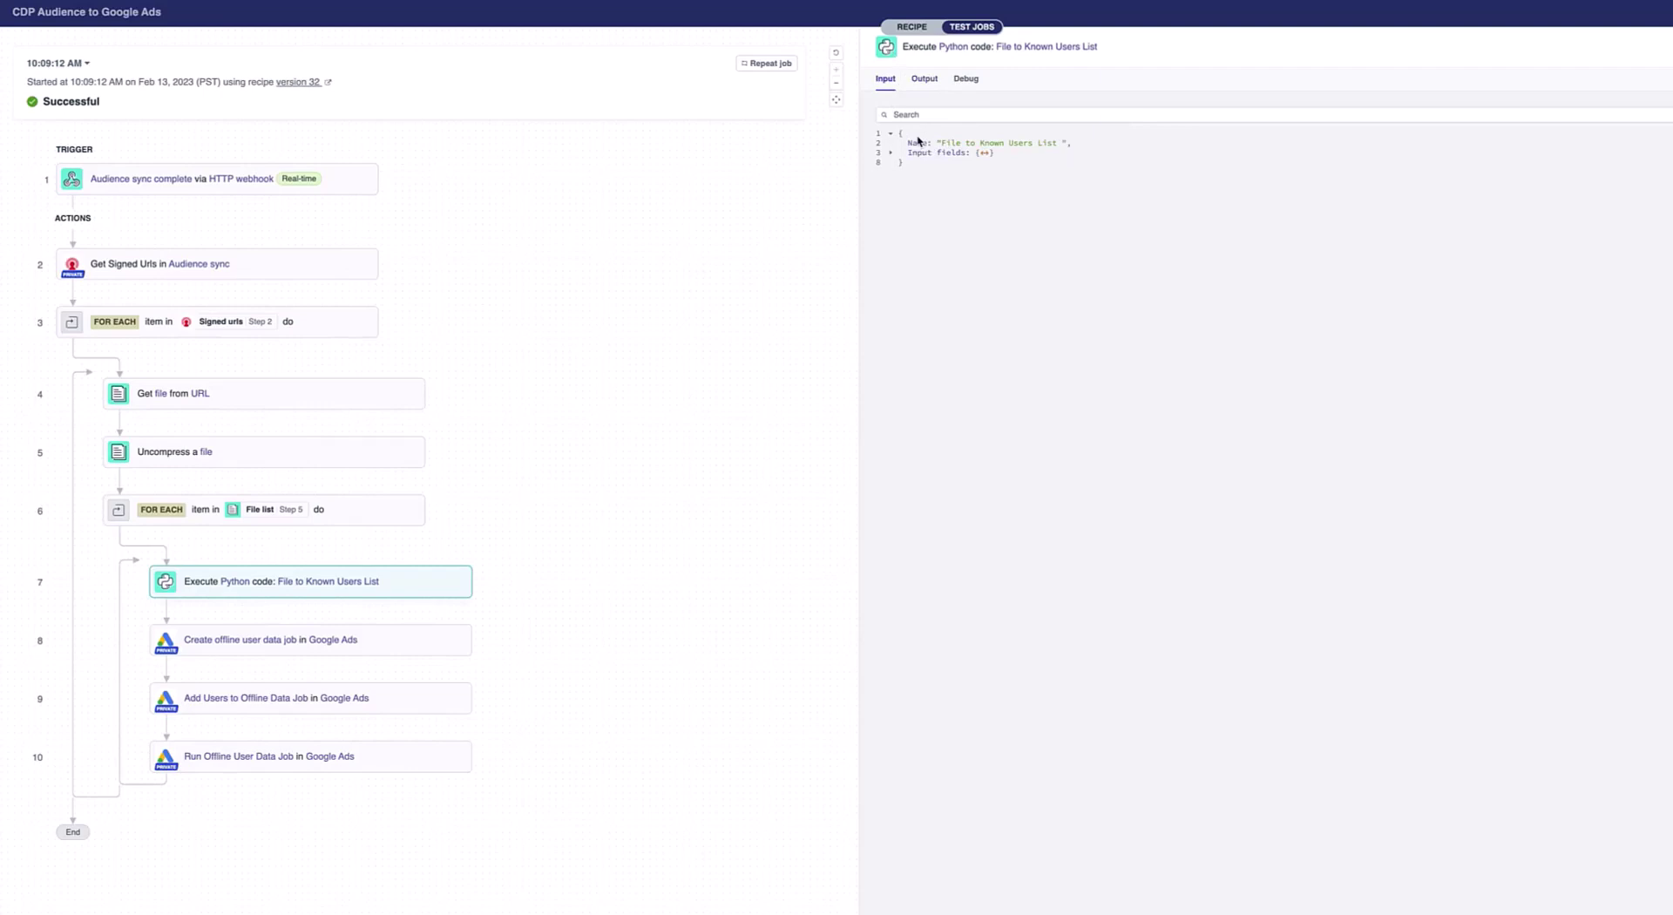
pyautogui.click(890, 152)
pyautogui.click(891, 163)
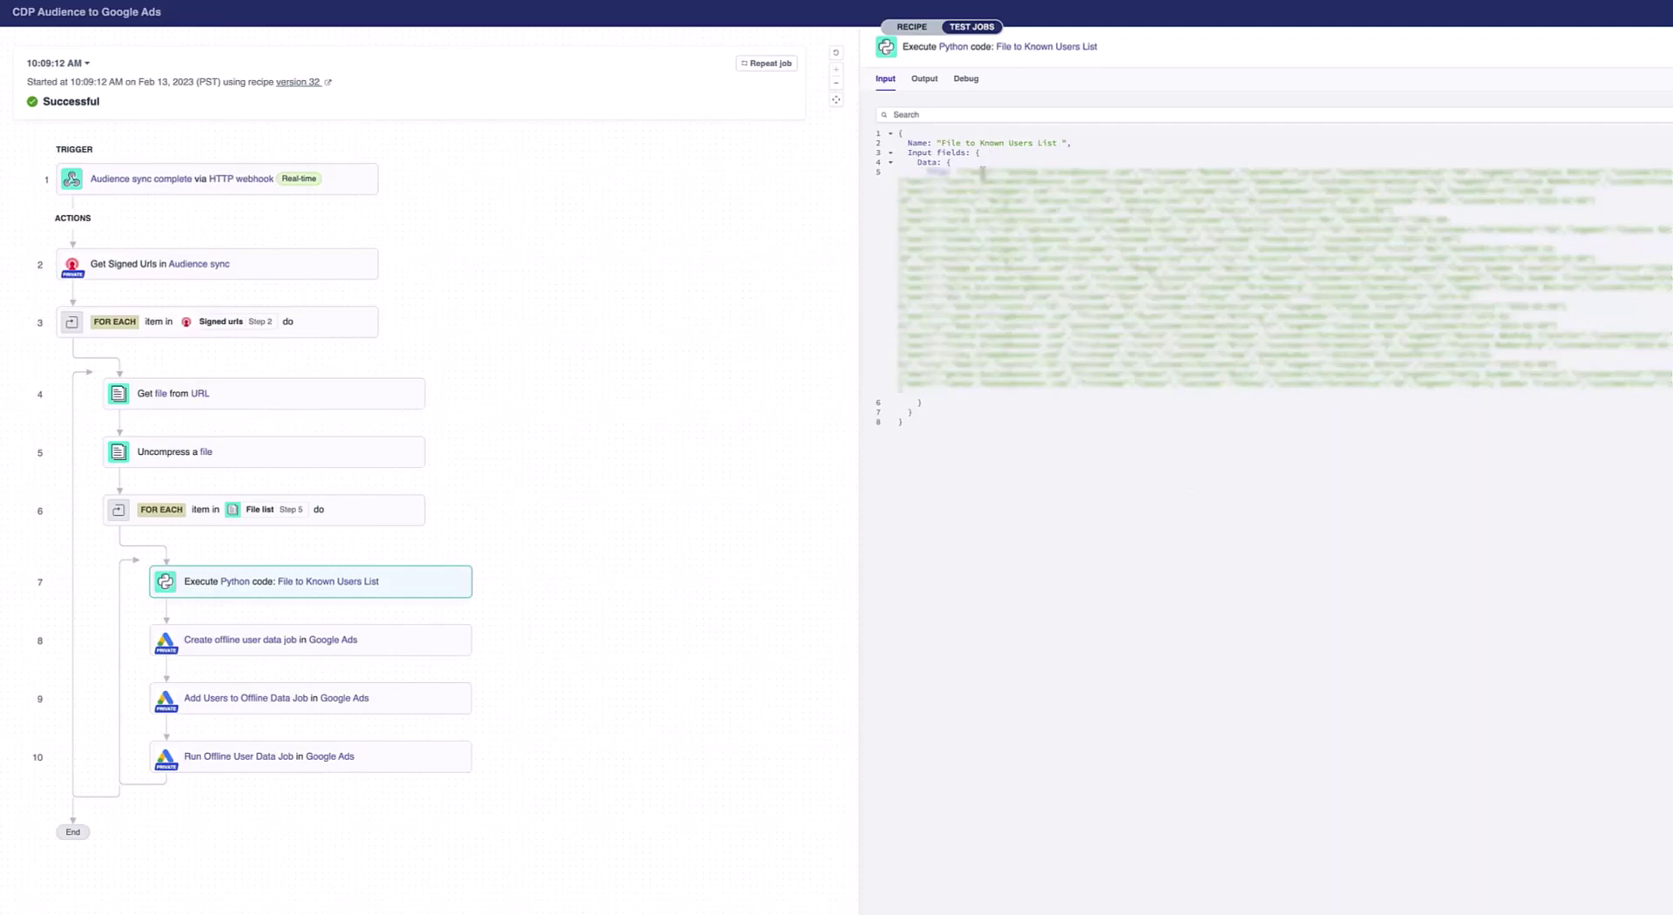
pyautogui.moveTo(983, 172); pyautogui.dragTo(1125, 172)
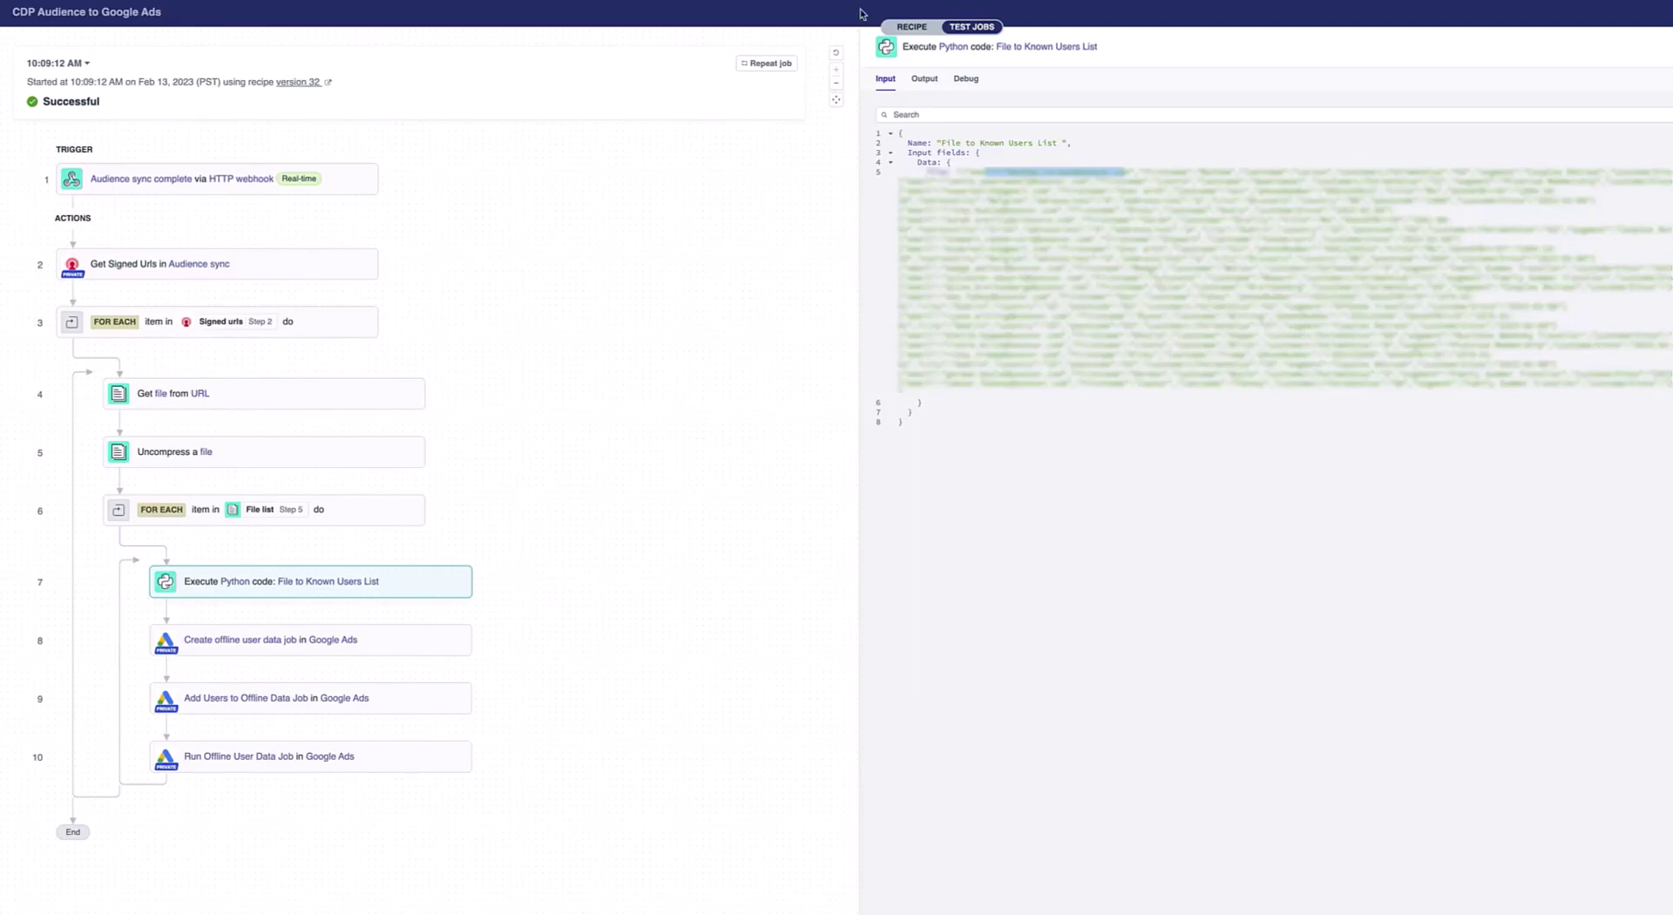
# - Return to the recipe editor and turn on data masking for the Execute Python code step
pyautogui.click(902, 30)
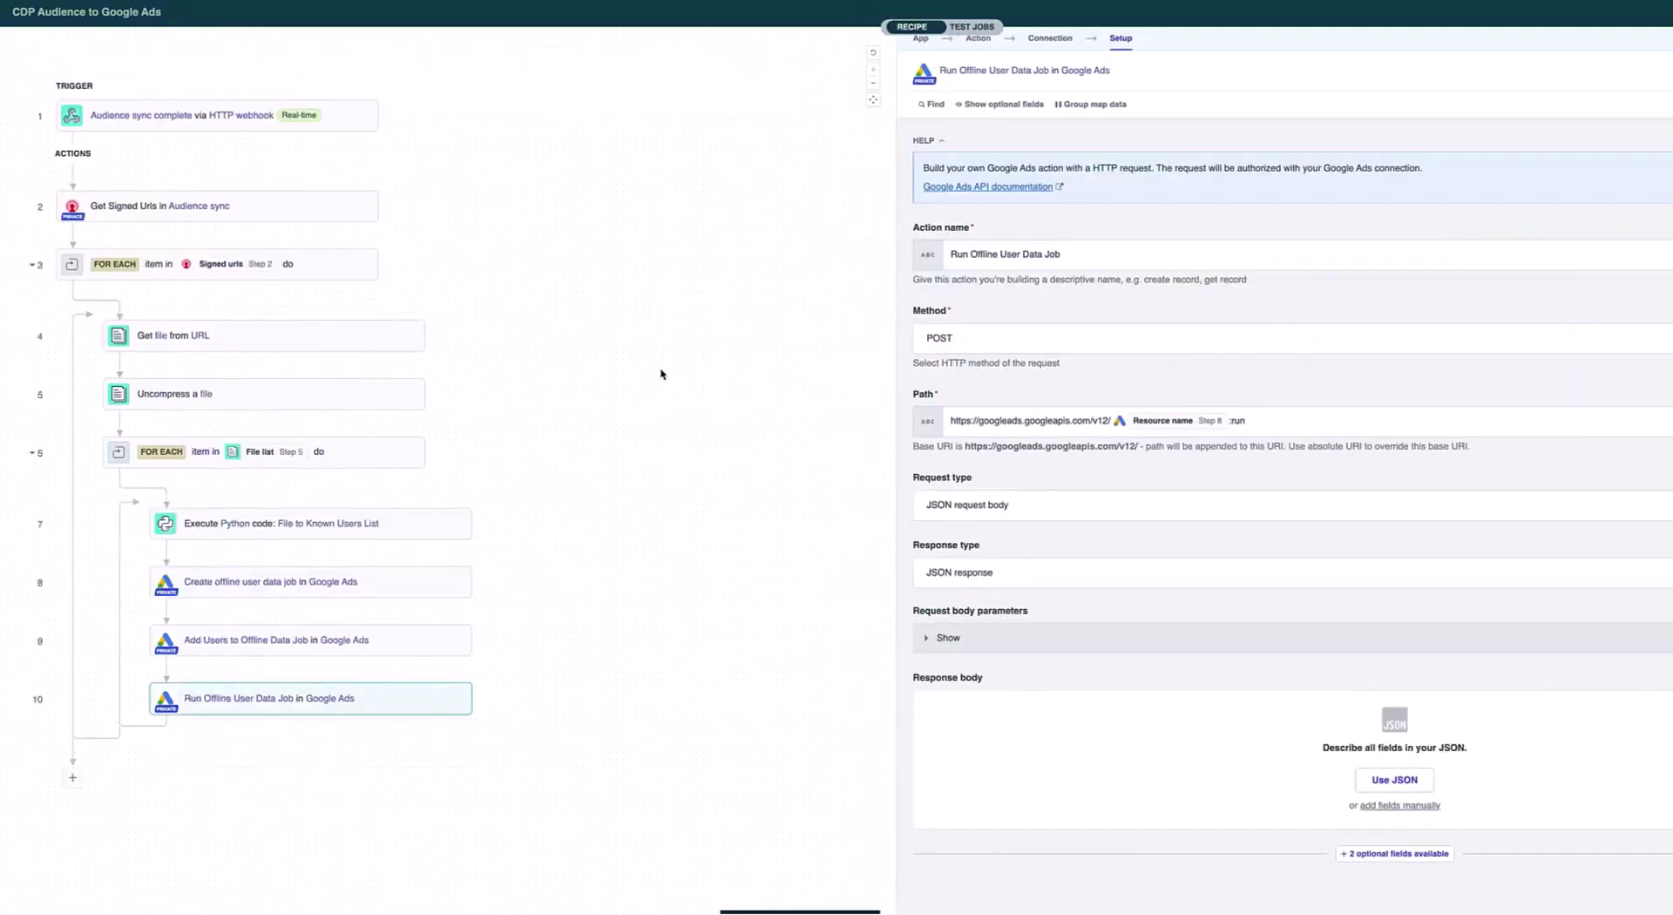
pyautogui.click(490, 524)
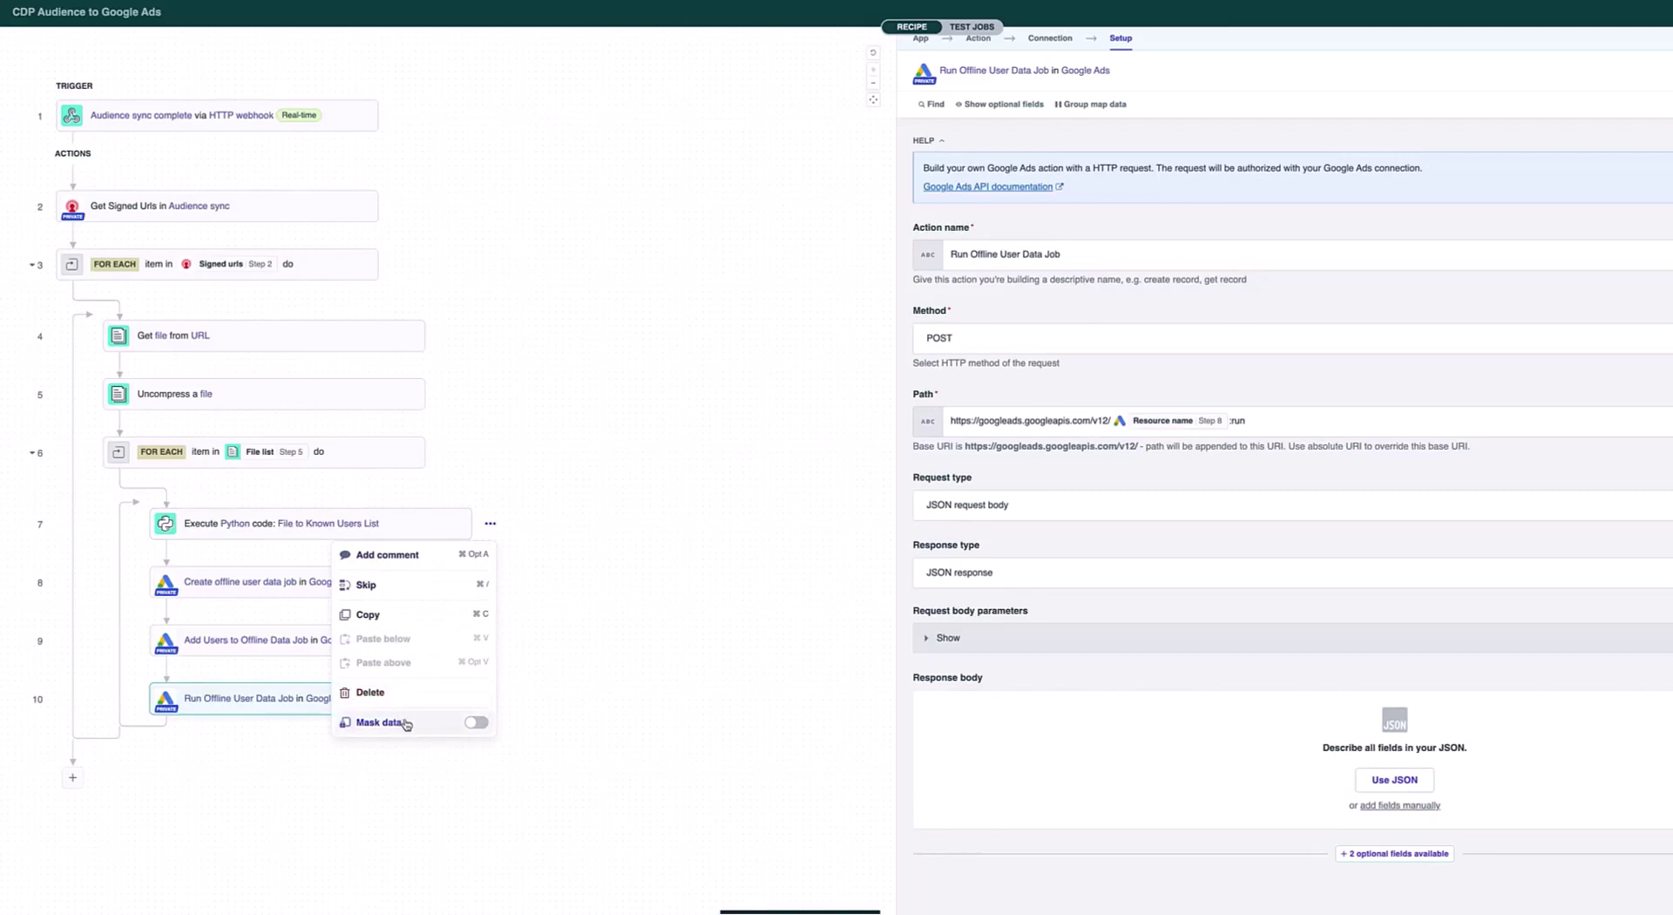
pyautogui.click(478, 725)
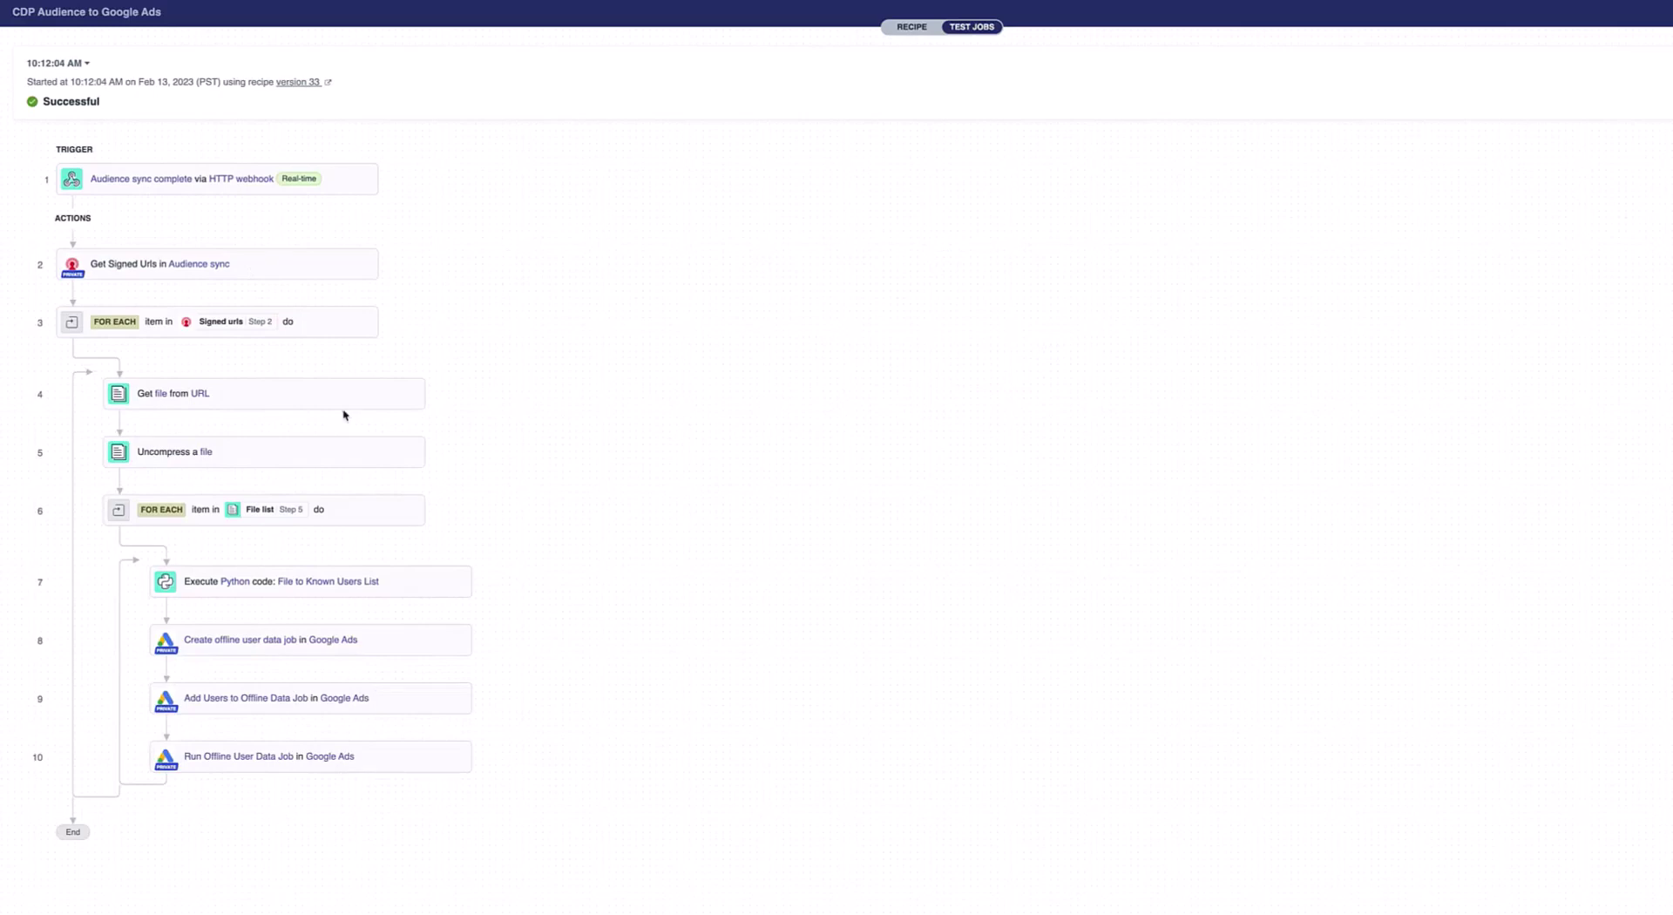
# - Check how the Execute Python code step's output and input are displayed in the 10:12:04 AM test job
pyautogui.click(430, 581)
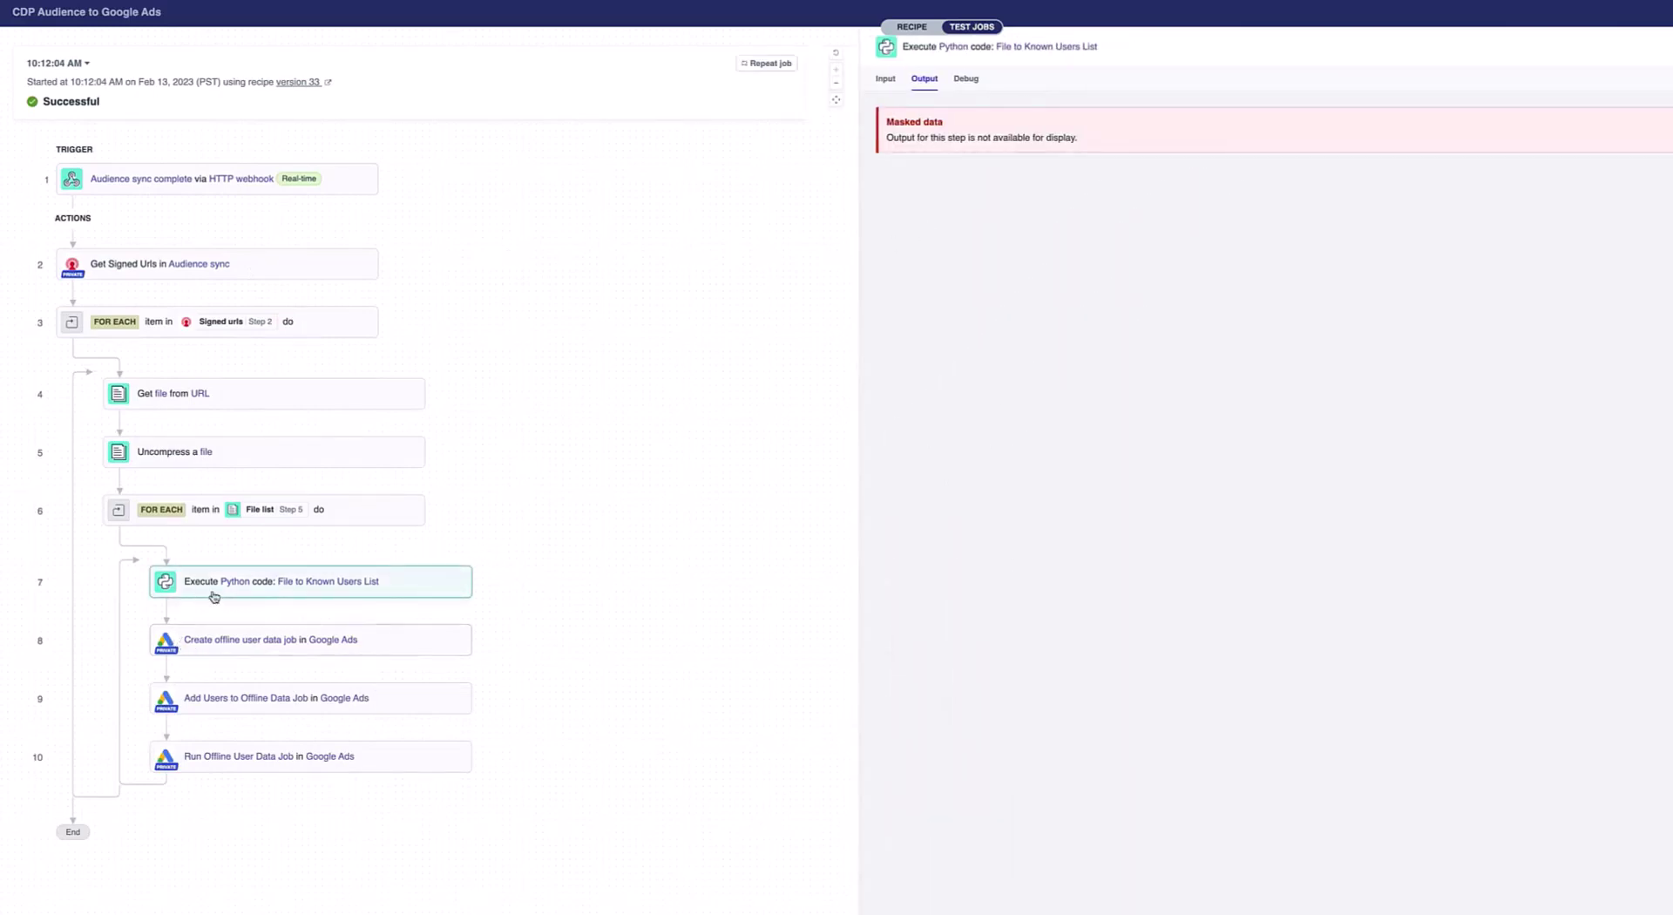
pyautogui.moveTo(894, 128); pyautogui.dragTo(1109, 142)
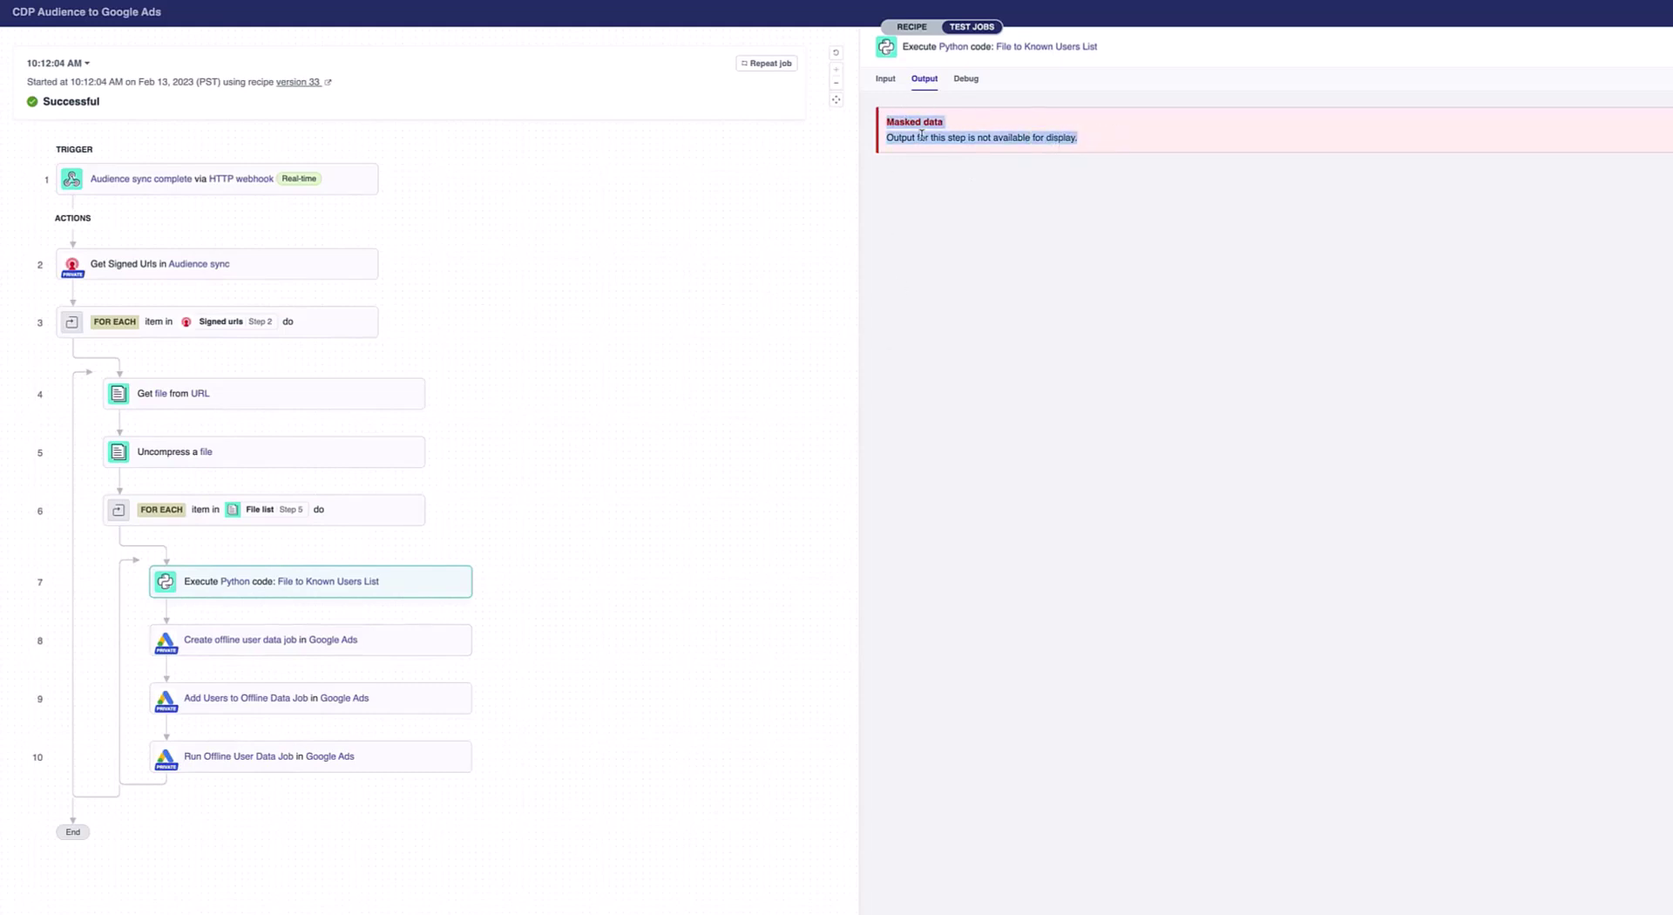
pyautogui.click(882, 77)
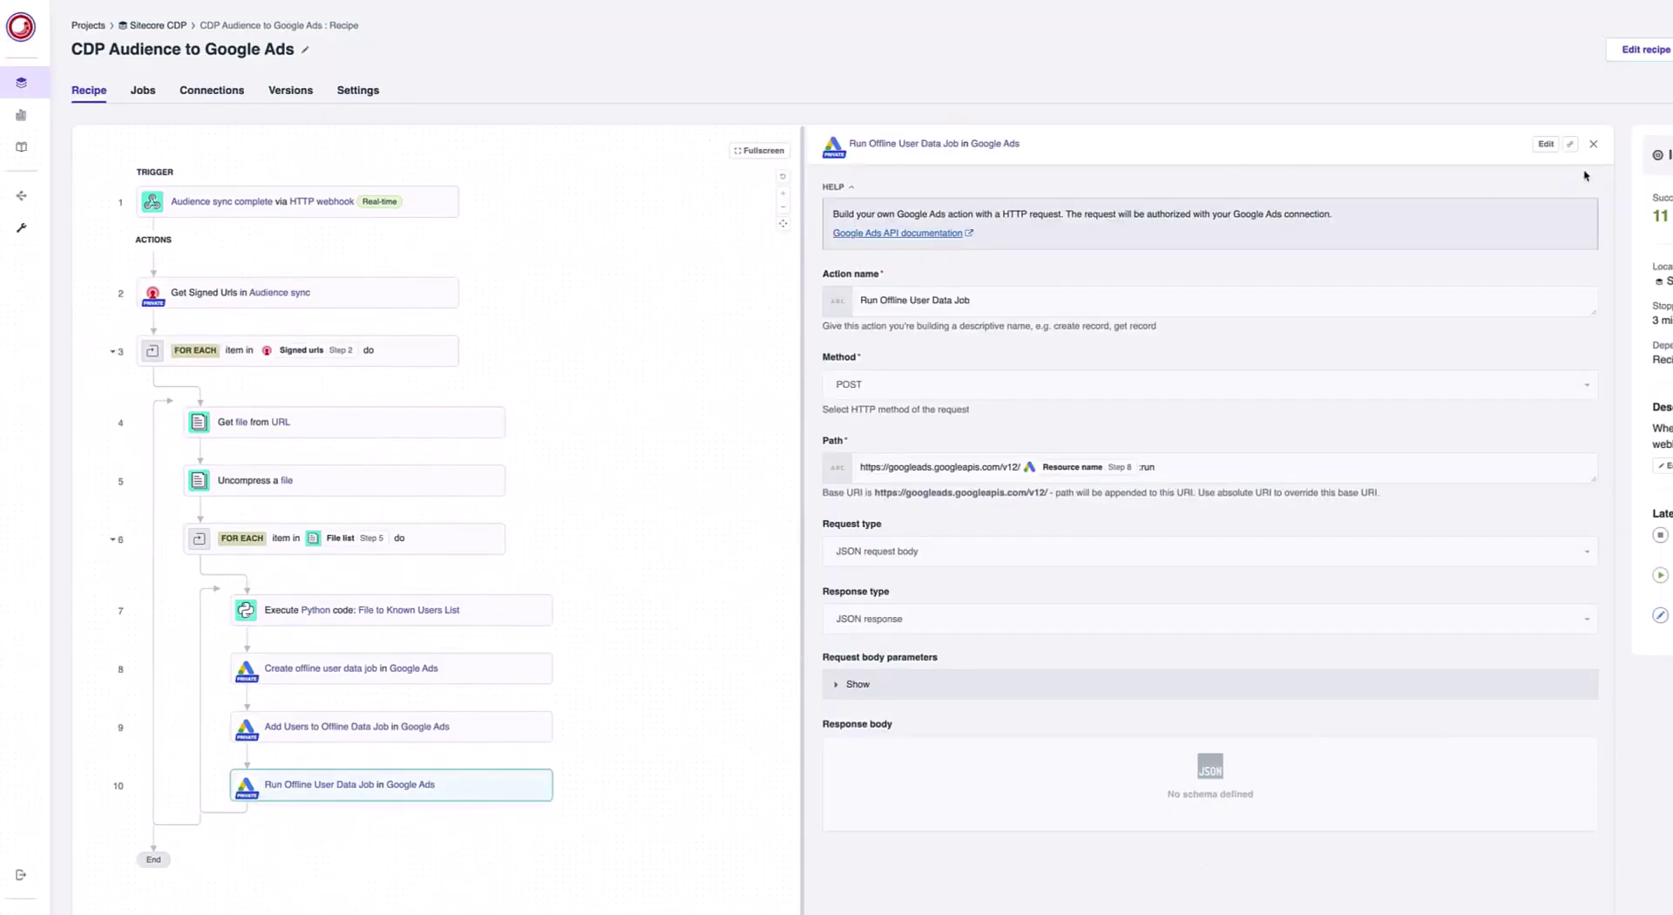
# - Open the 10:09:12 AM job from the recipe's job history and expand the Python code step's input data
pyautogui.click(1592, 144)
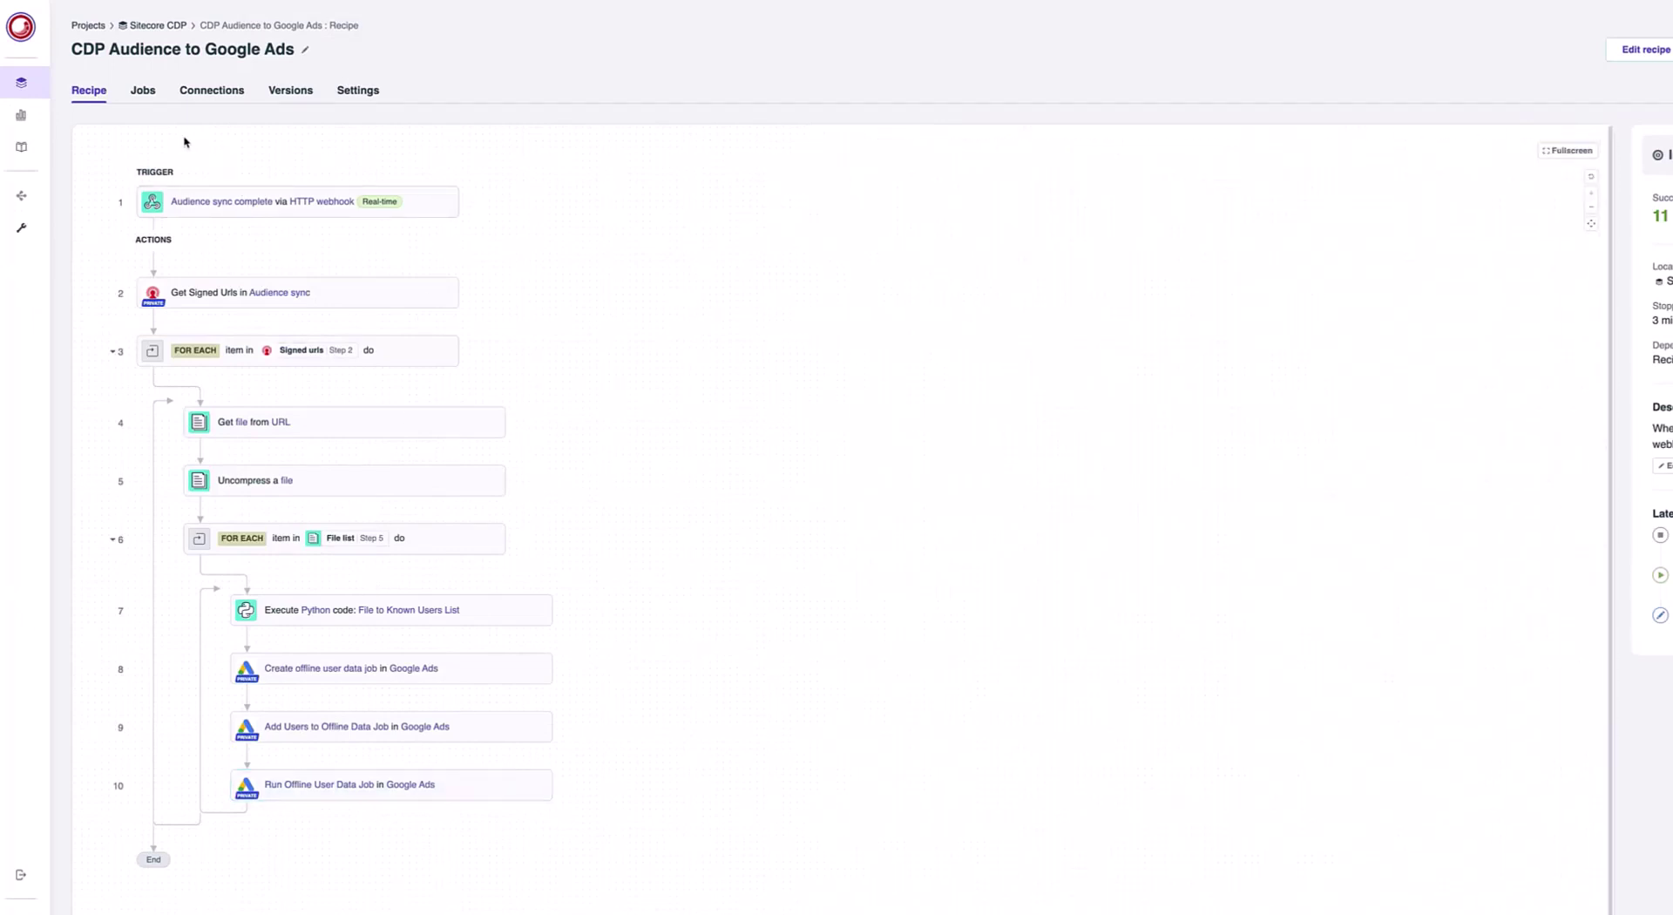
pyautogui.click(143, 90)
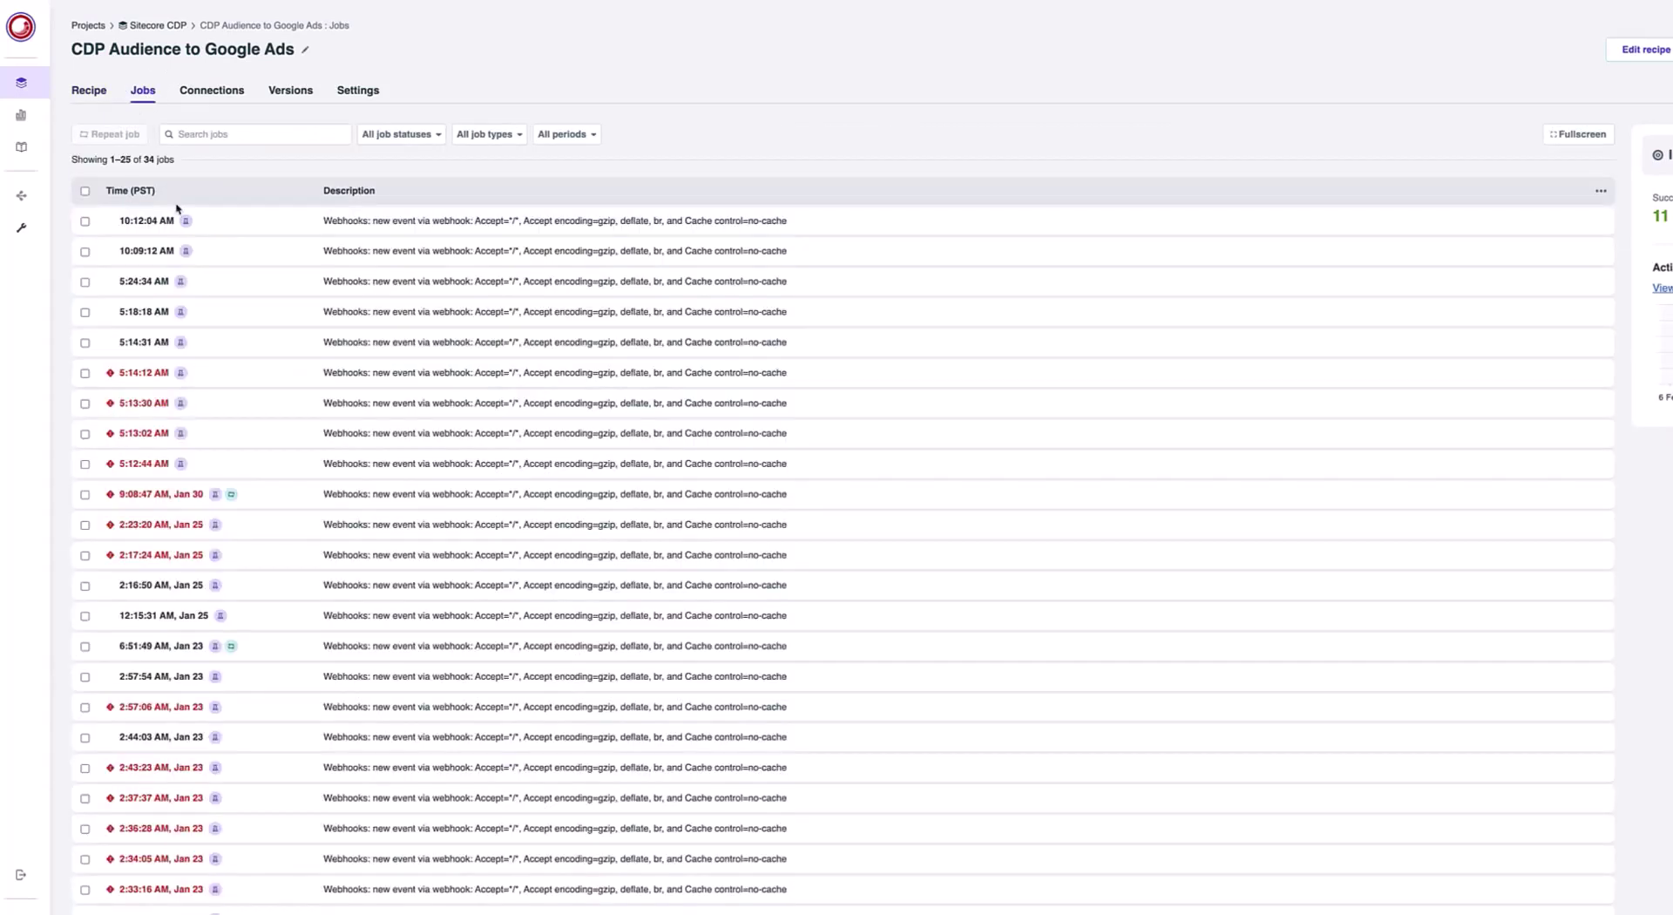
pyautogui.click(243, 256)
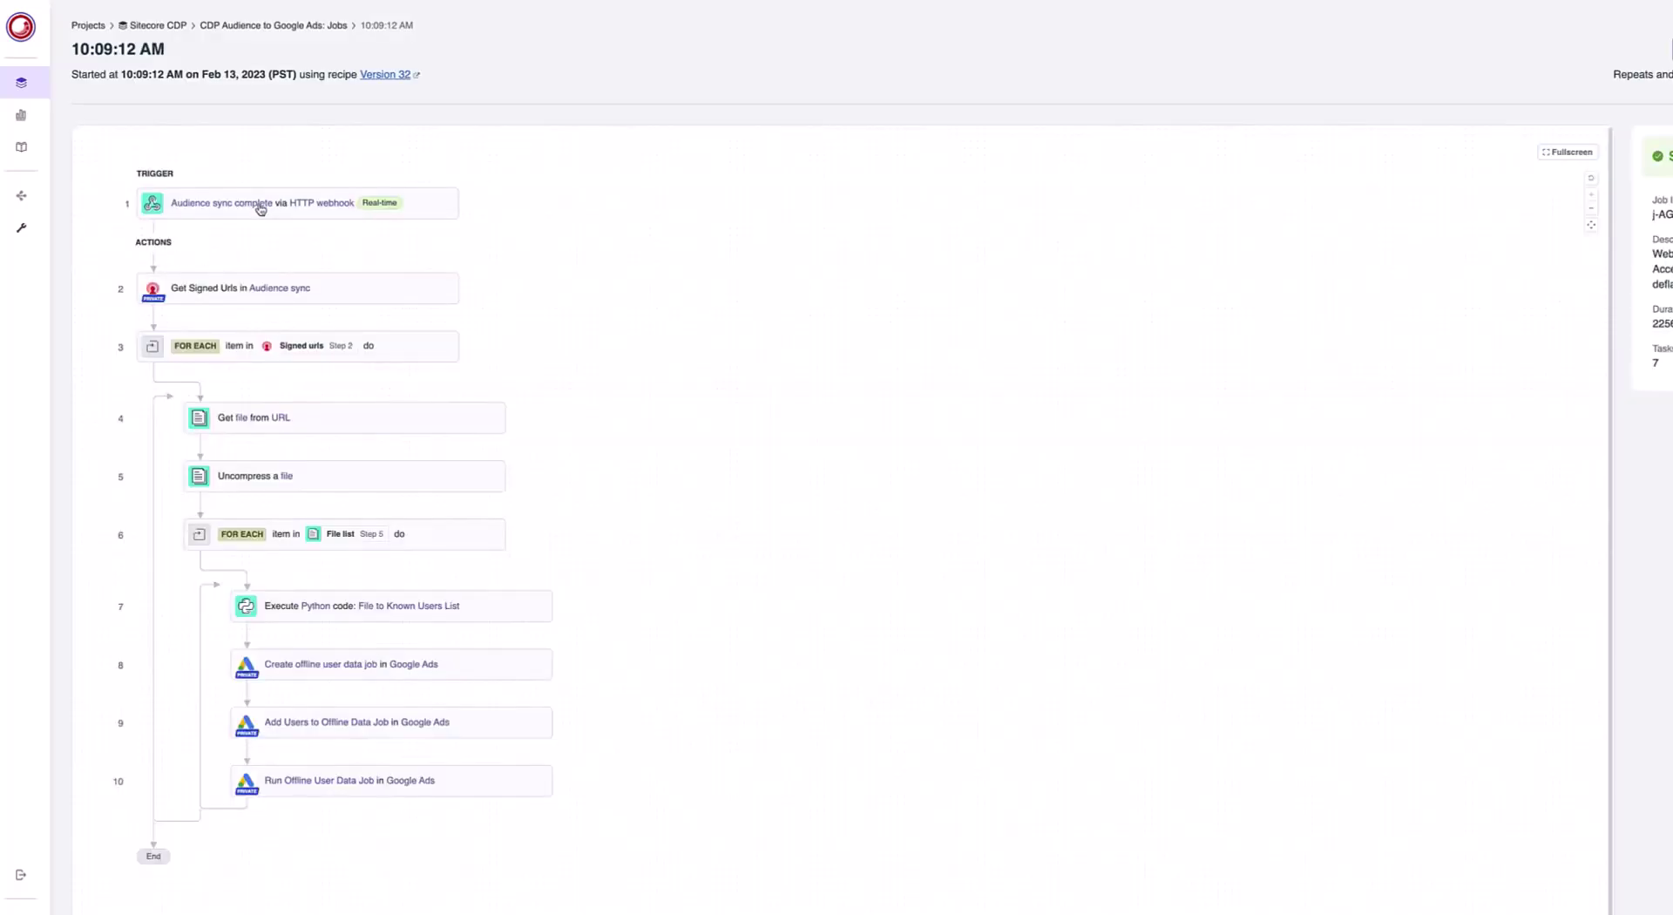
pyautogui.click(475, 616)
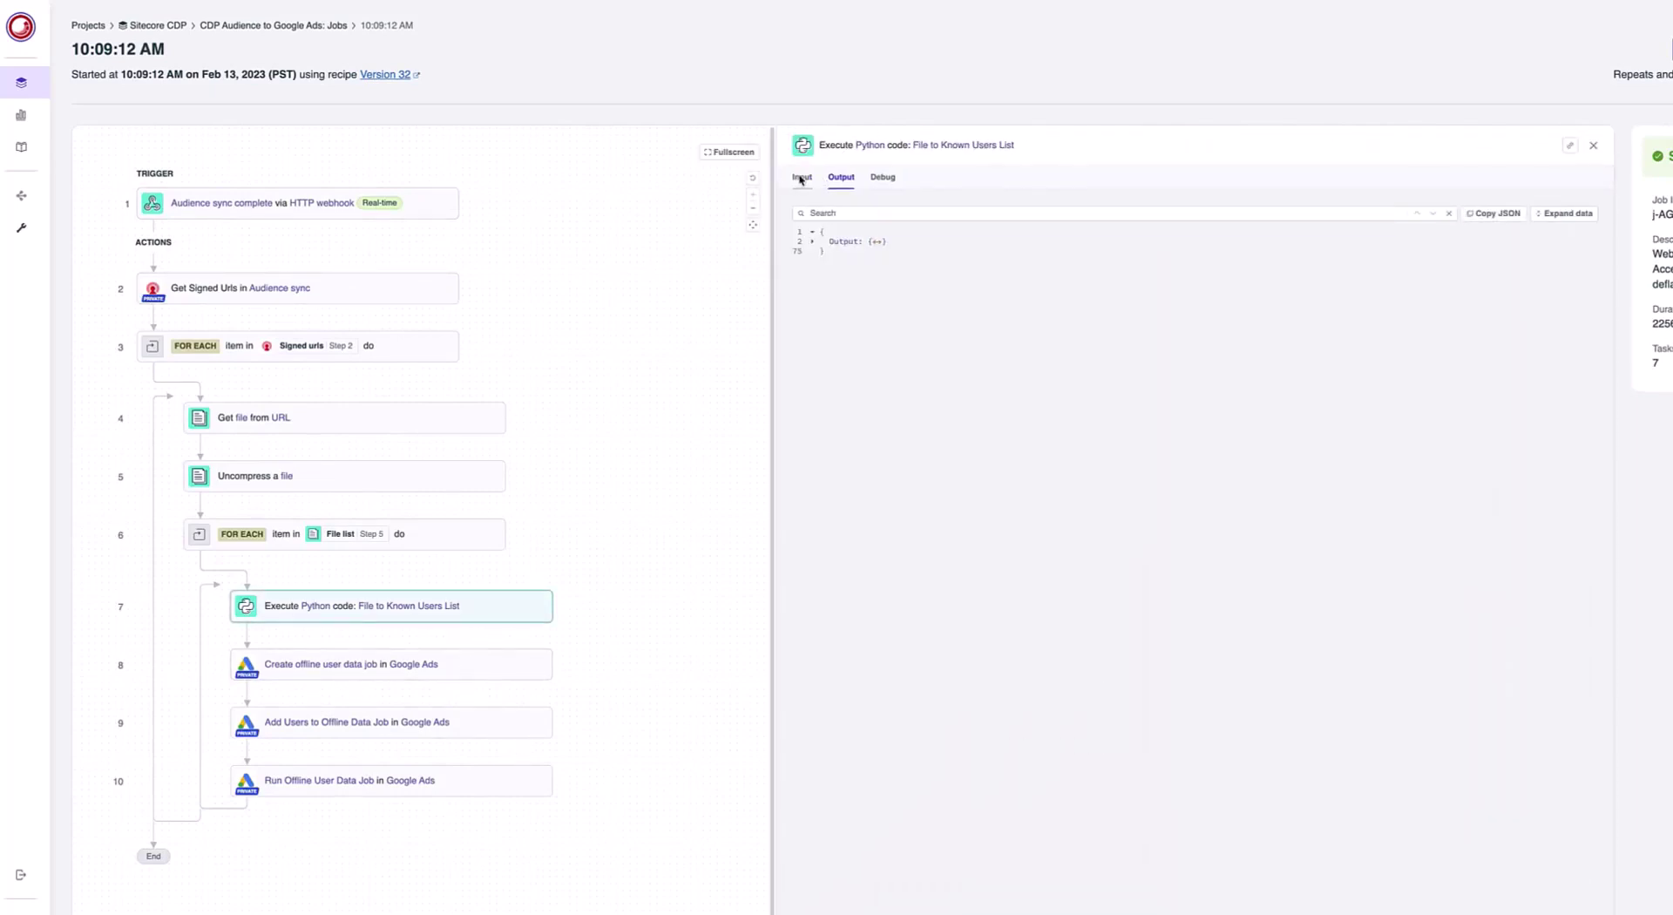
pyautogui.click(803, 178)
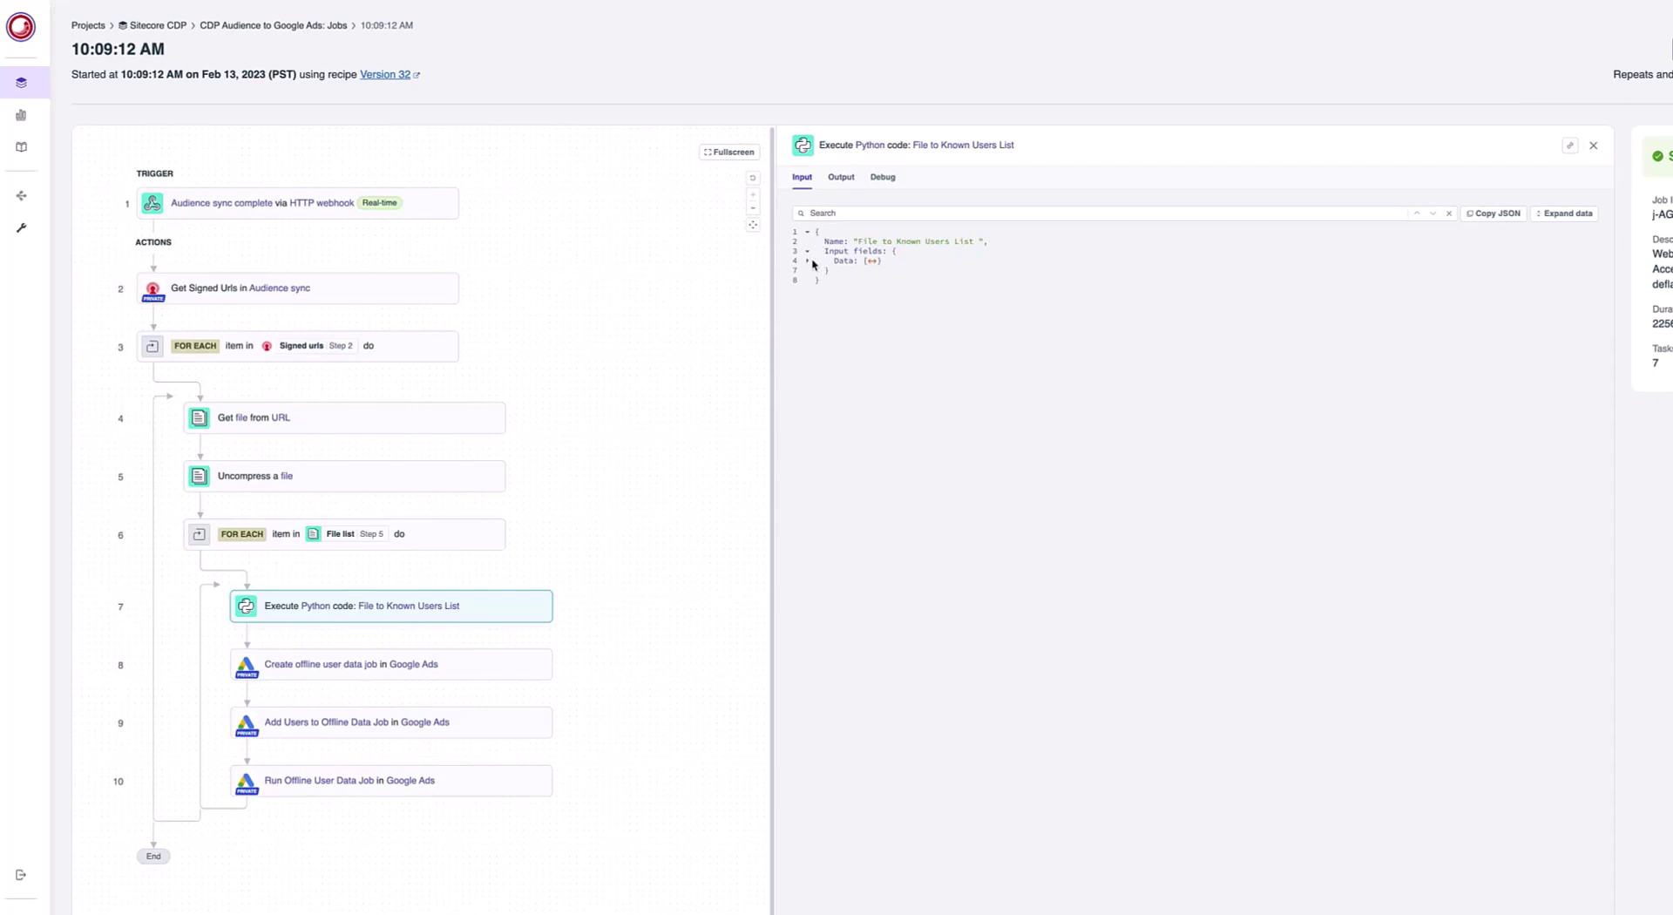
pyautogui.click(808, 260)
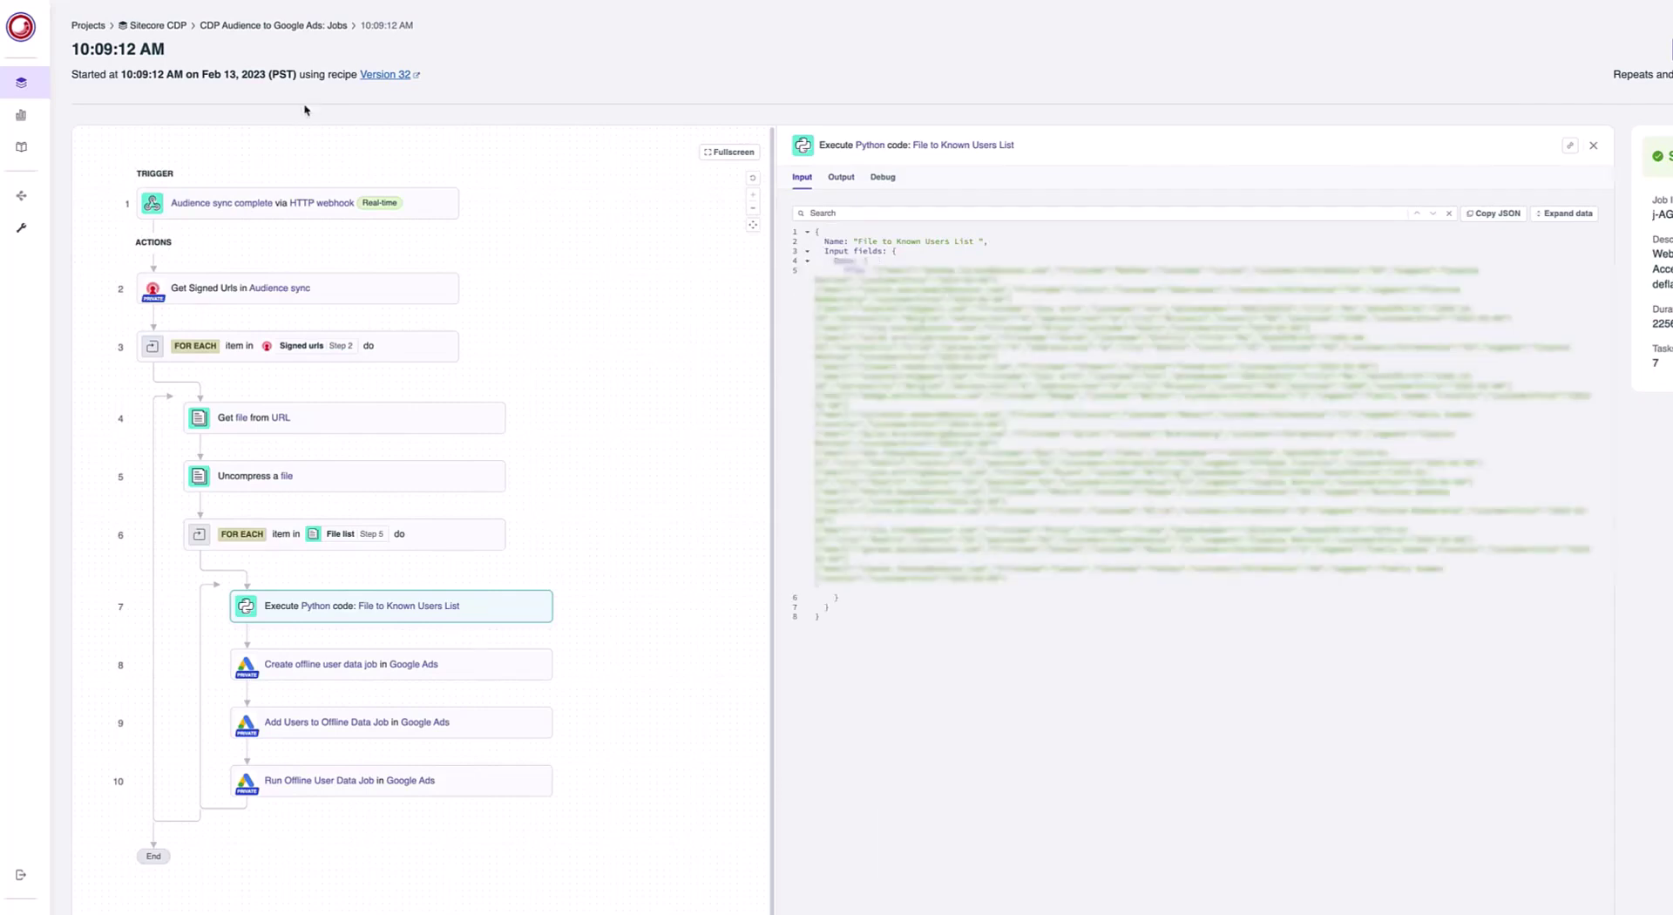
# - Open the 10:12:04 AM job from the history and inspect the outputs of its Python code and Get file from URL steps
pyautogui.click(252, 26)
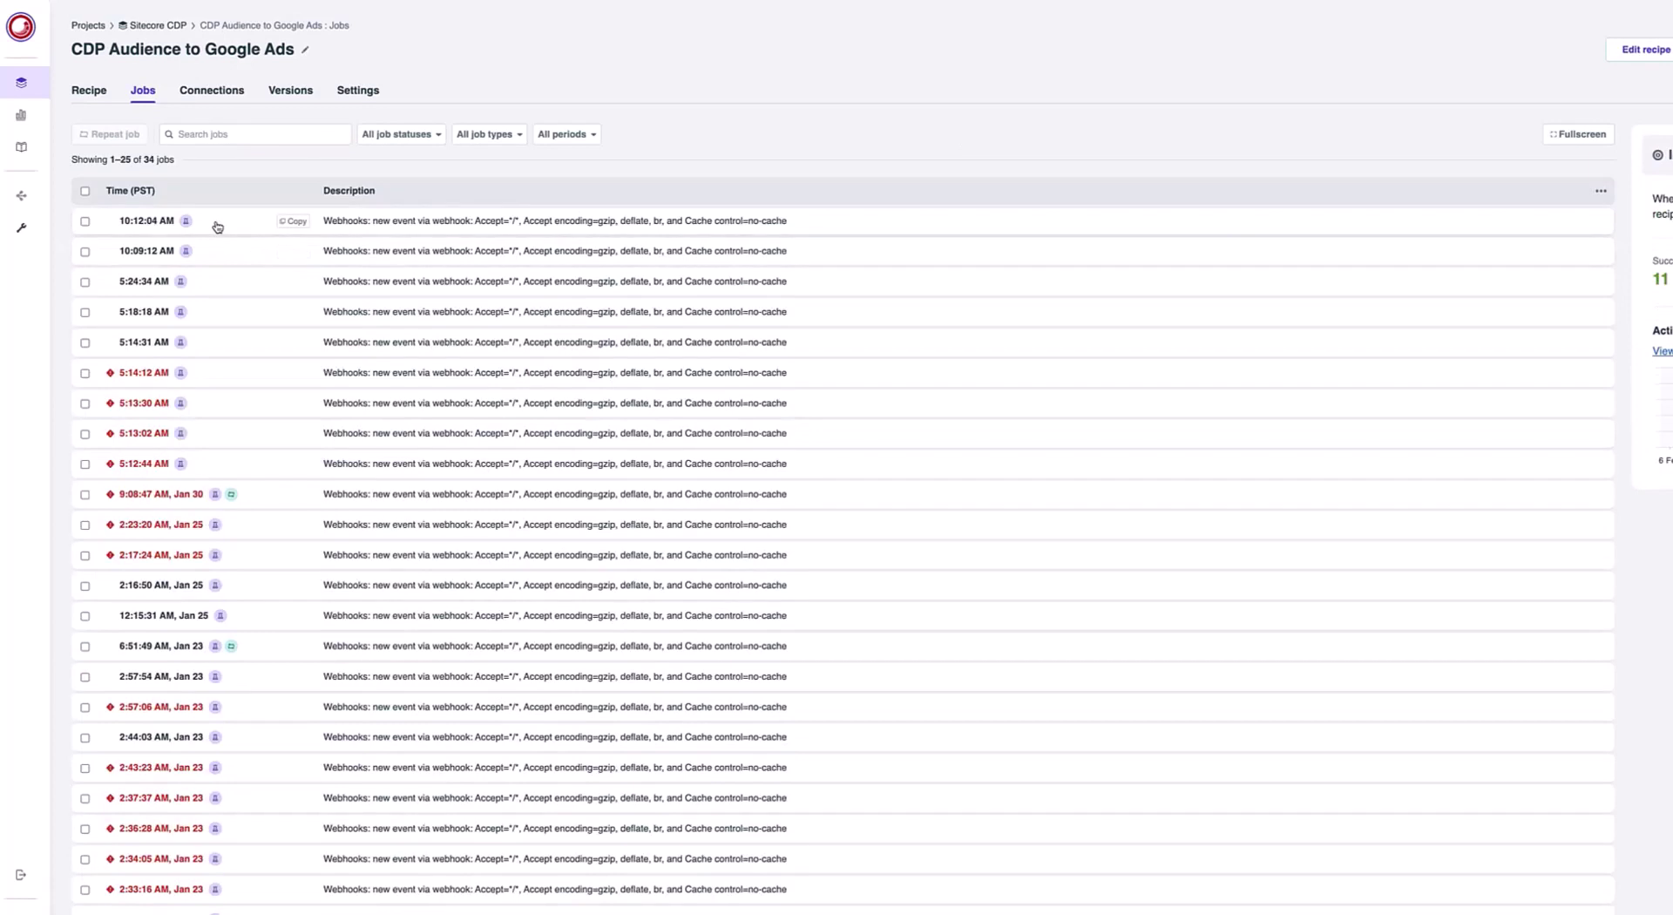
pyautogui.click(217, 224)
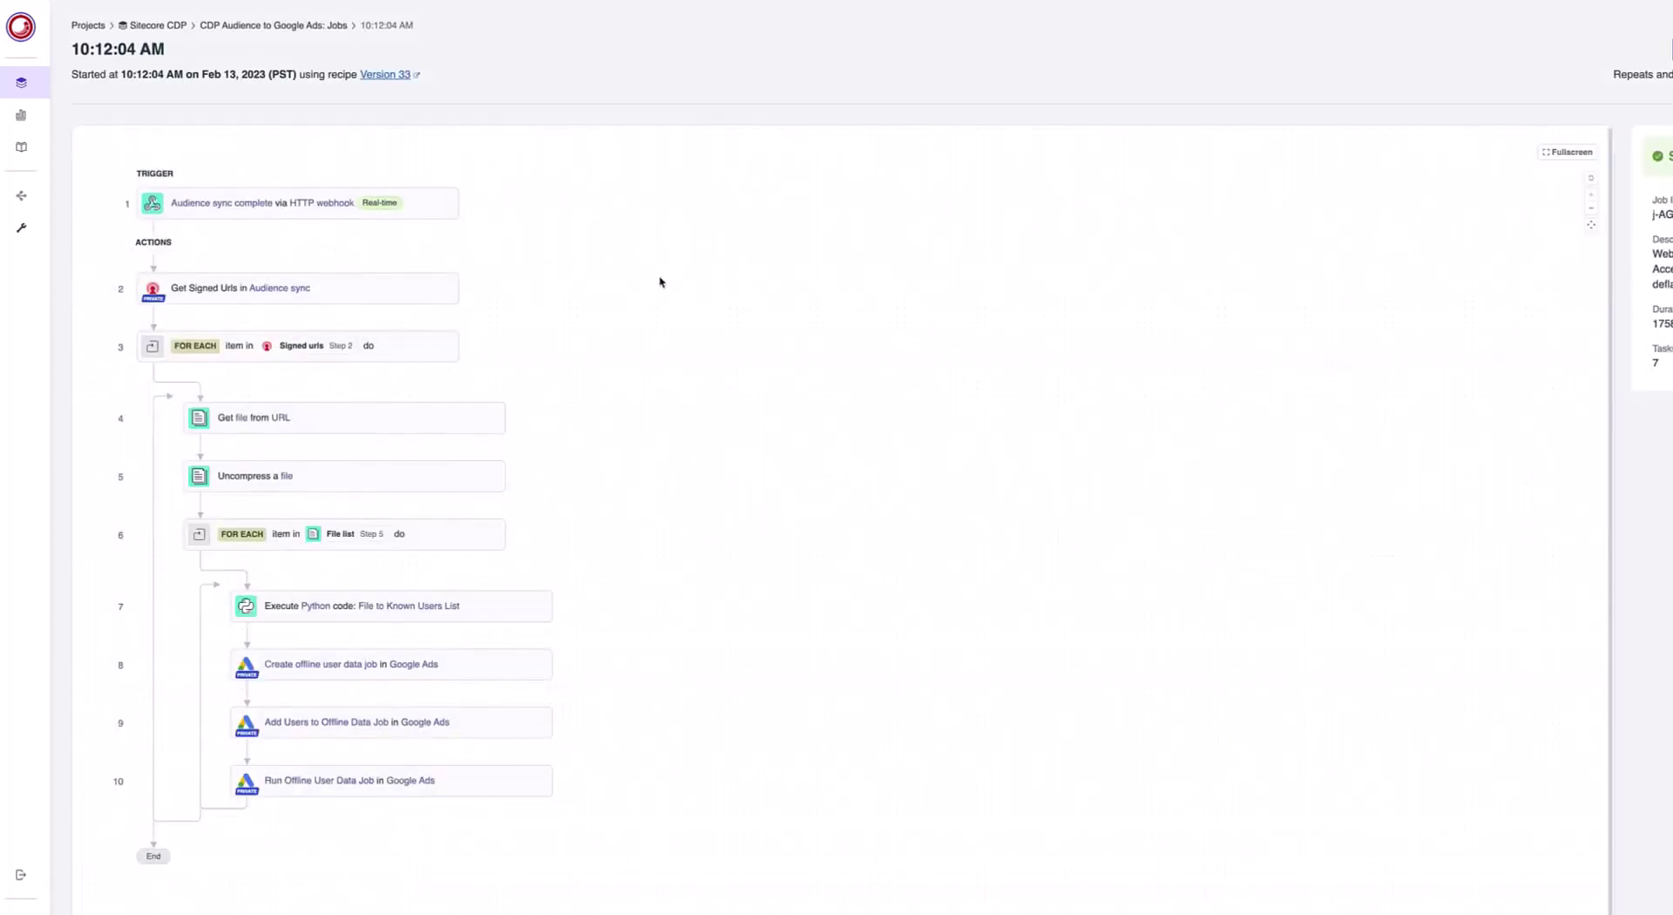
pyautogui.click(471, 607)
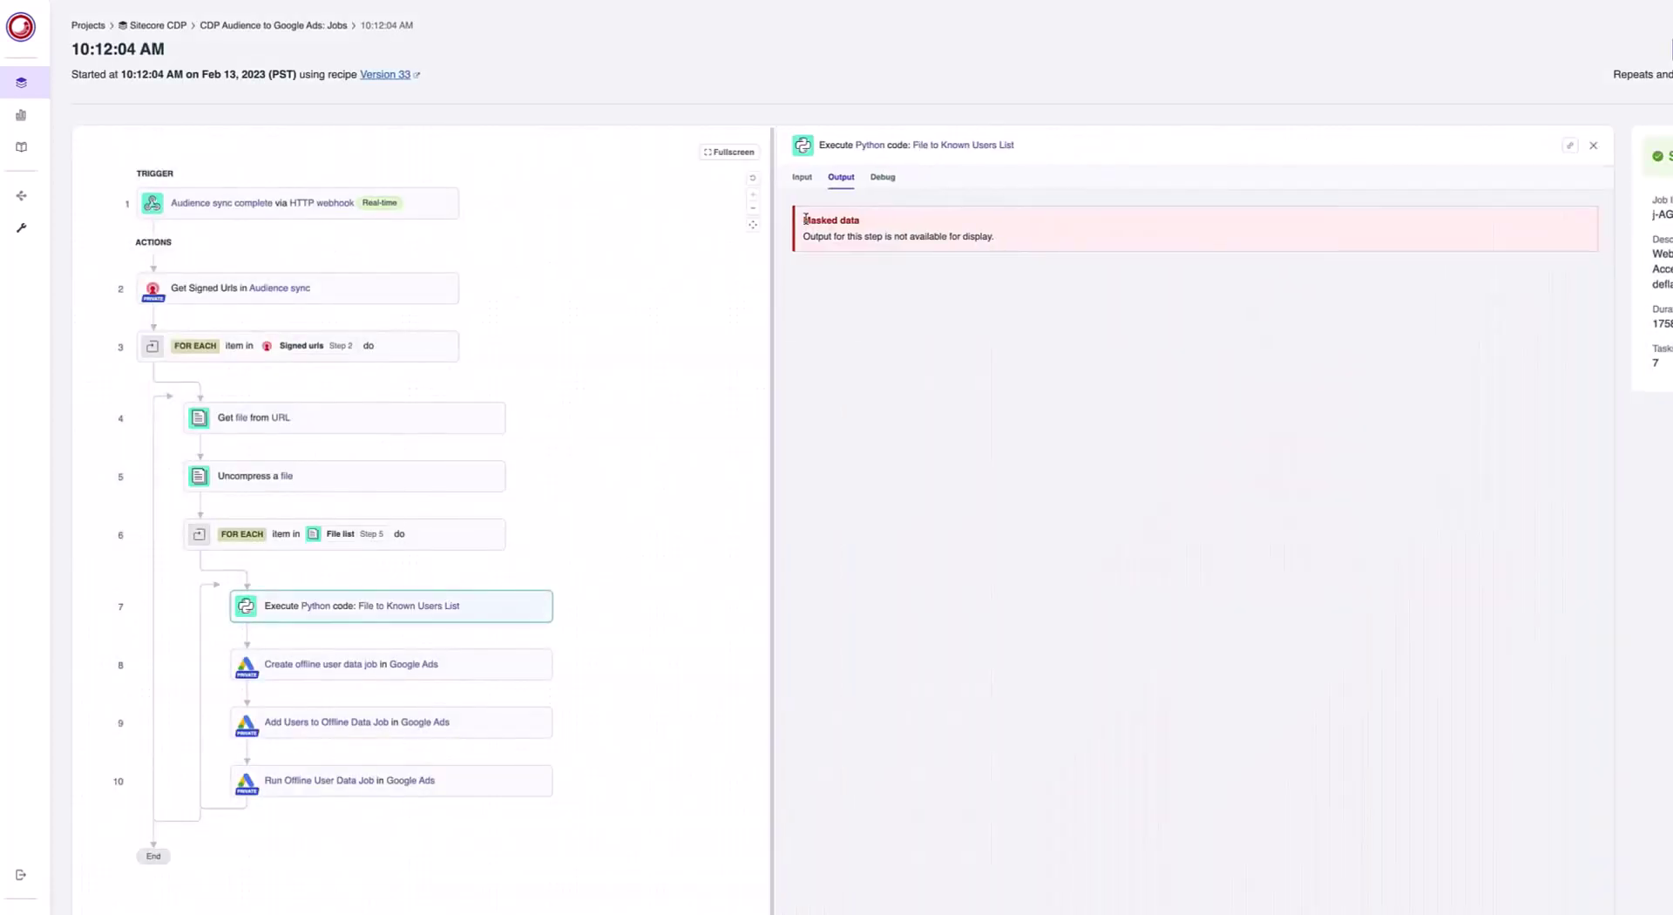
pyautogui.tripleClick(822, 220)
pyautogui.click(422, 418)
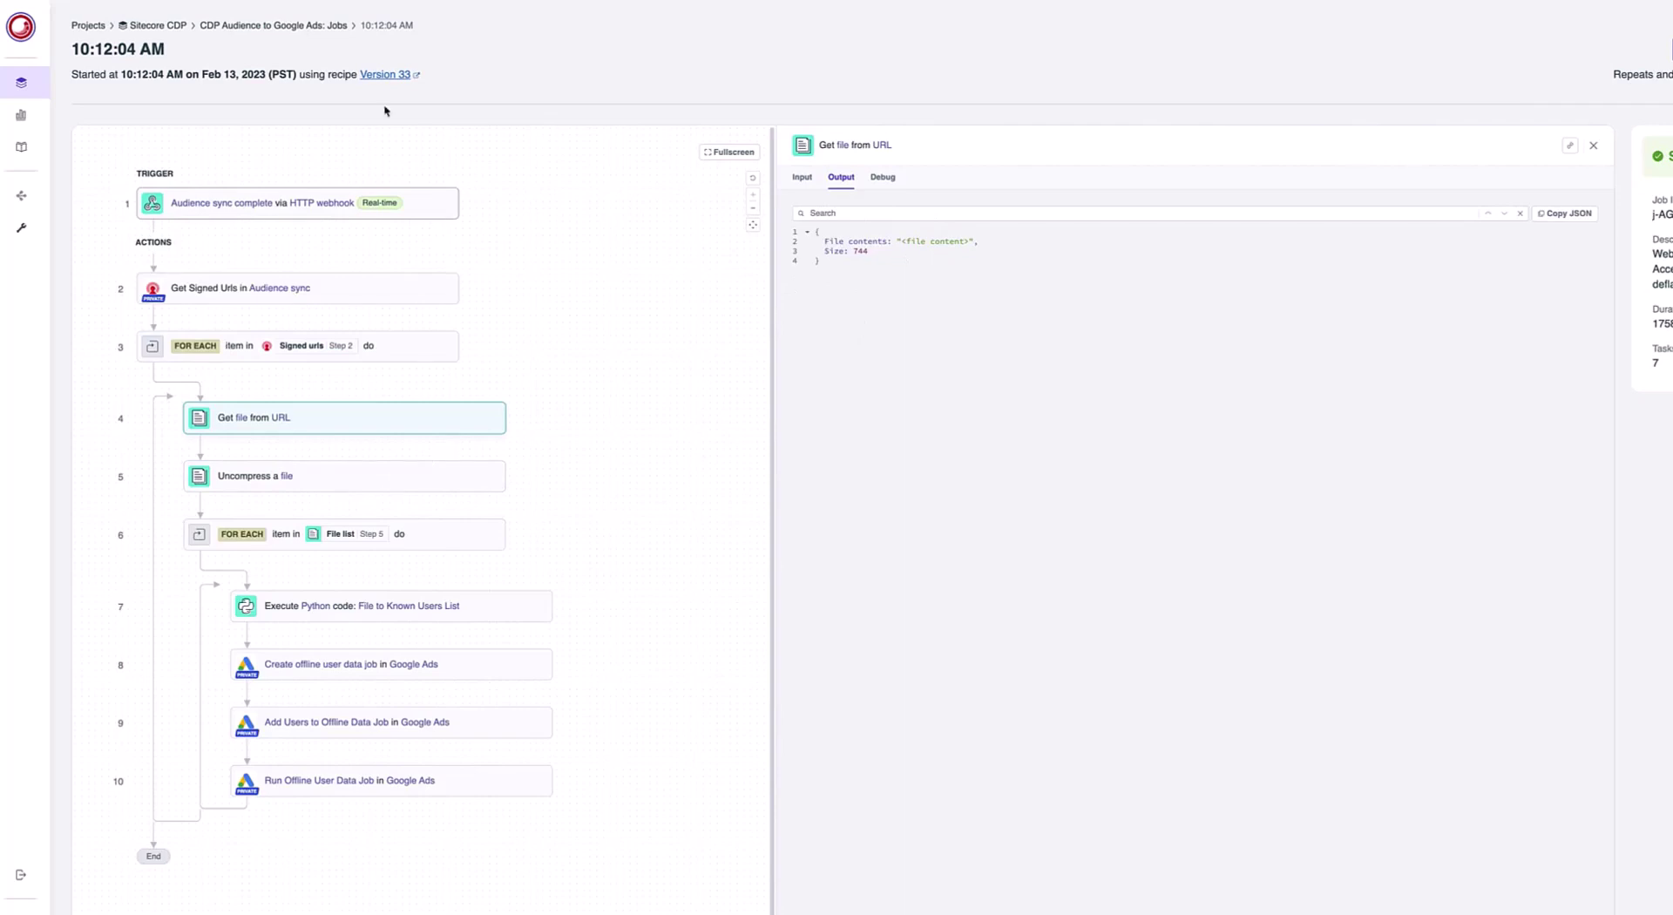
# - Review the recipe's Google Ads account v2 connection settings and open its version history
pyautogui.click(270, 26)
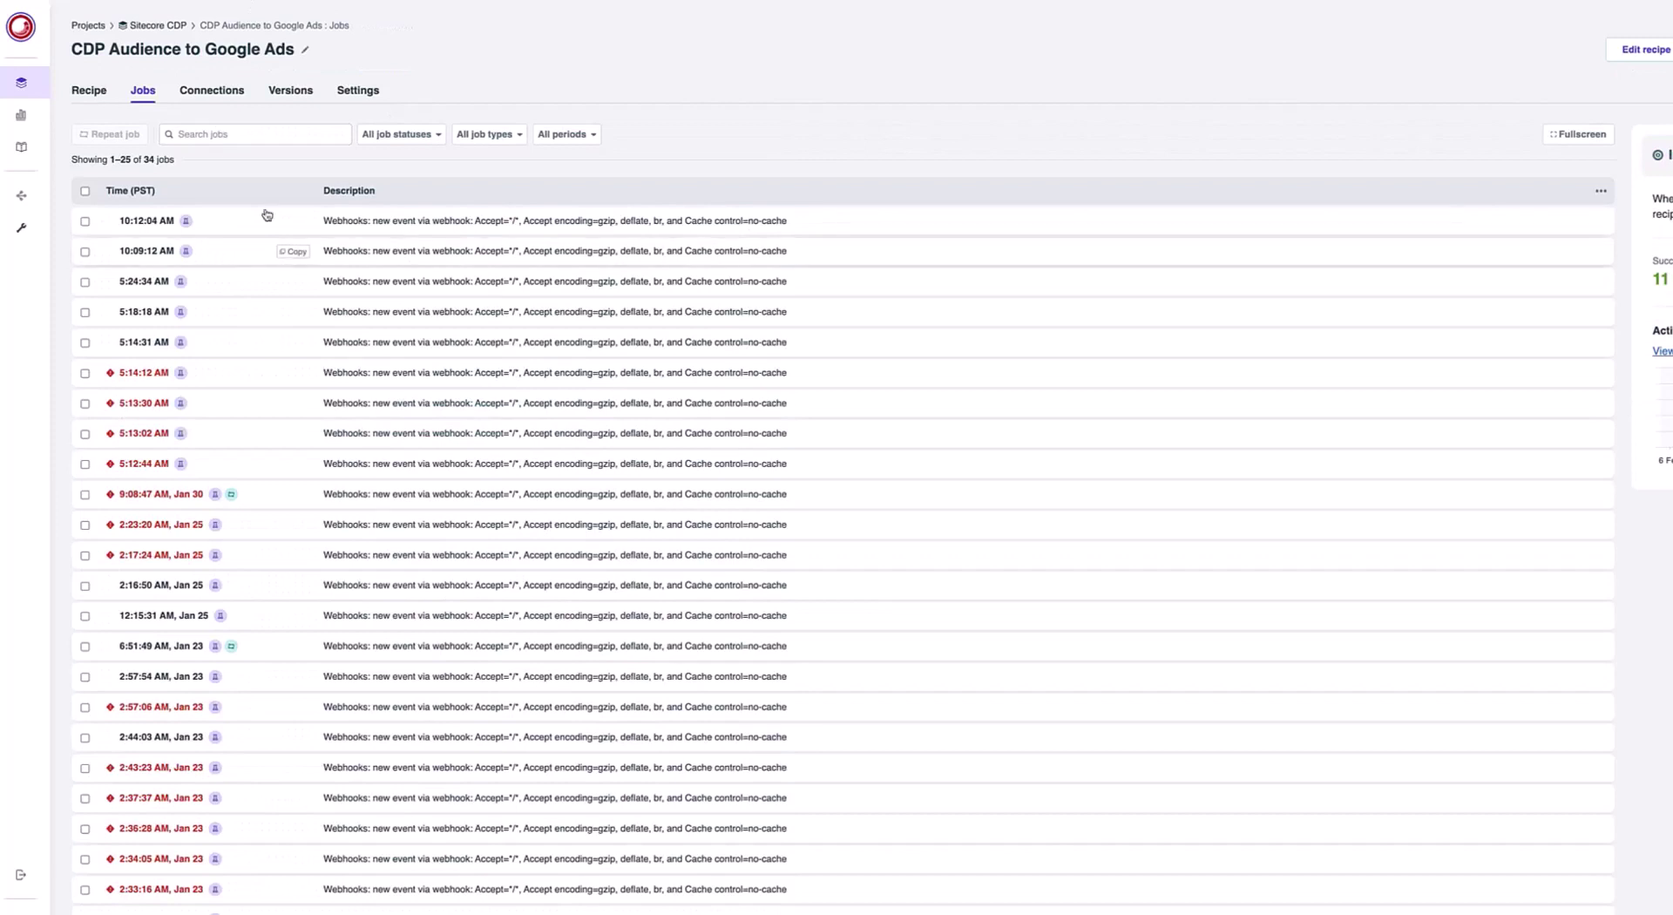
pyautogui.click(224, 99)
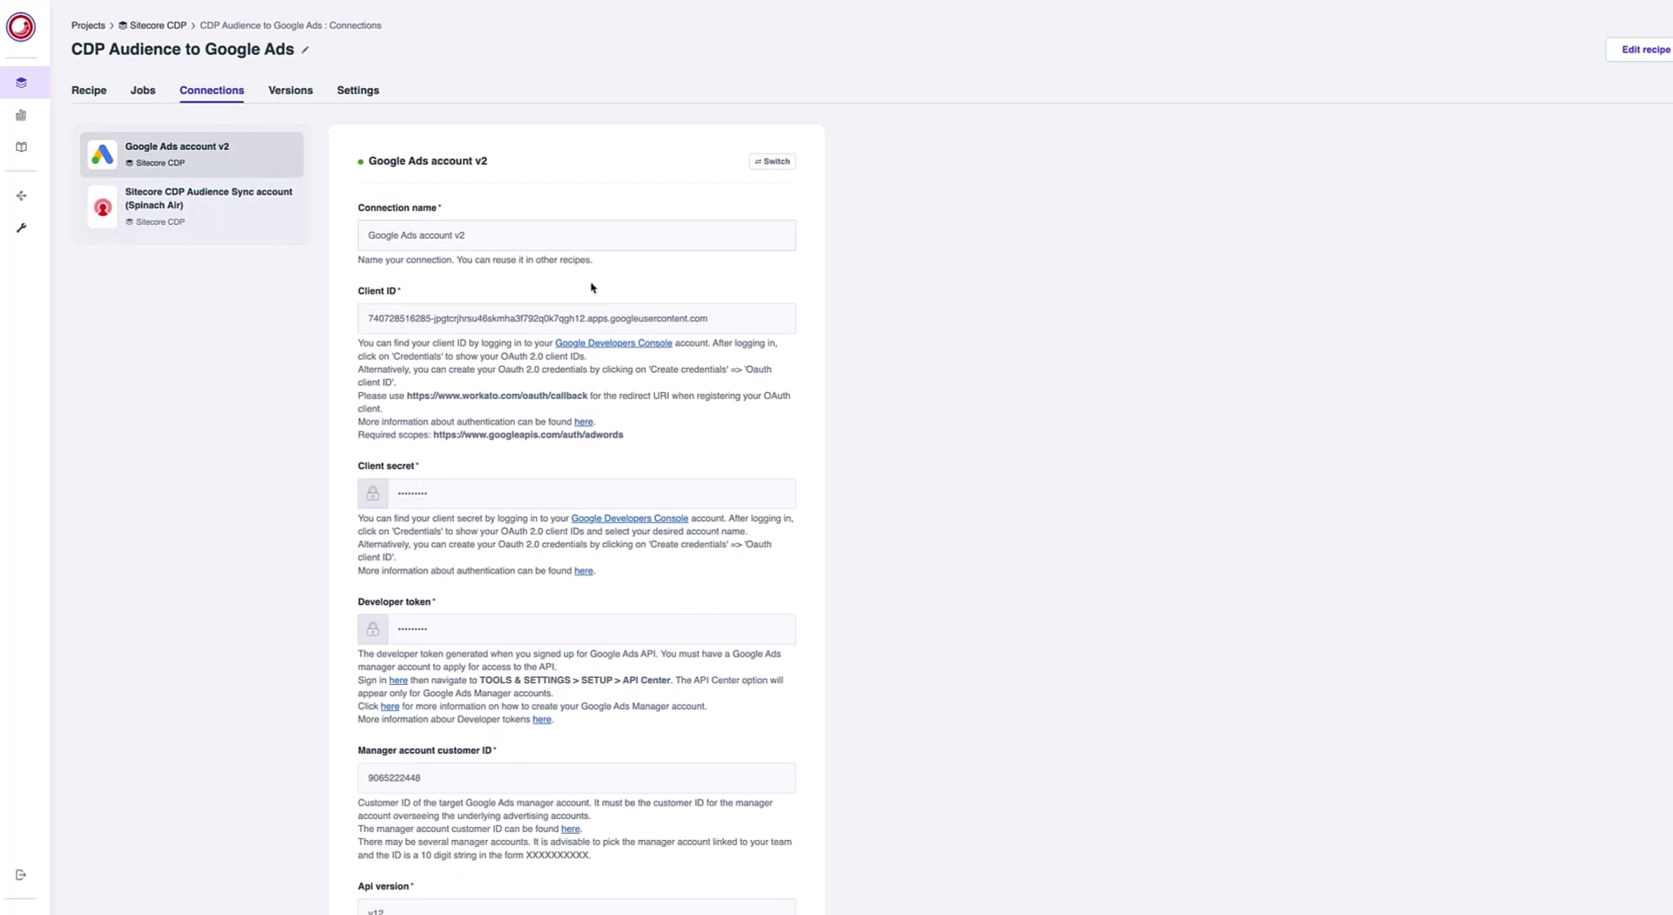
pyautogui.scroll(-2, 555, 451)
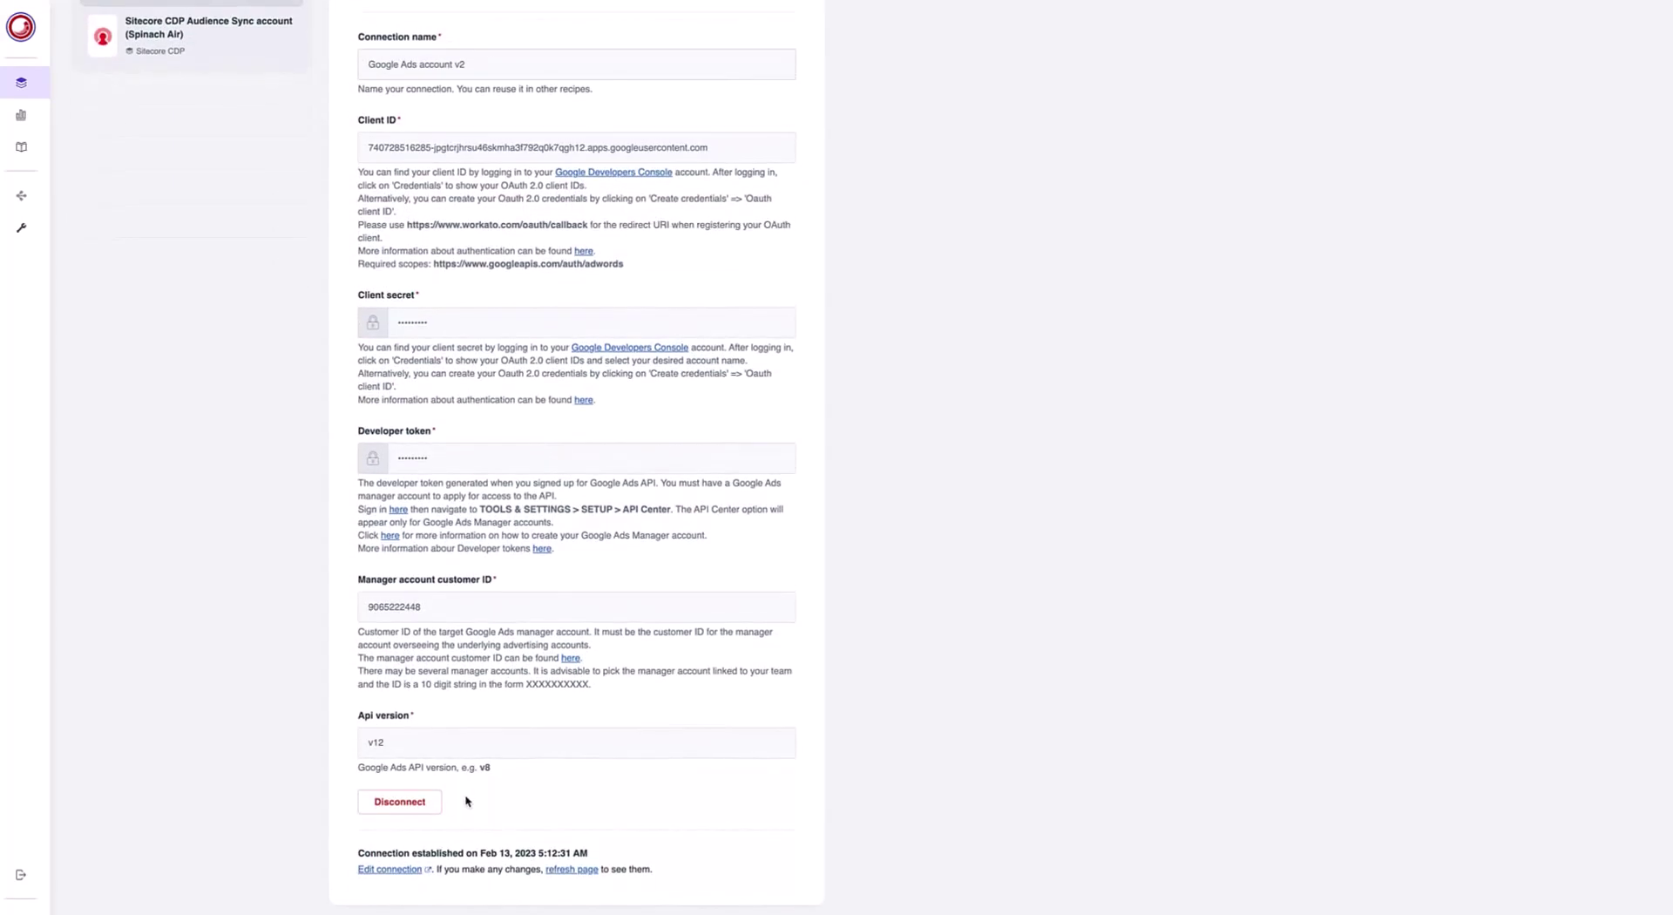
pyautogui.scroll(2, 575, 682)
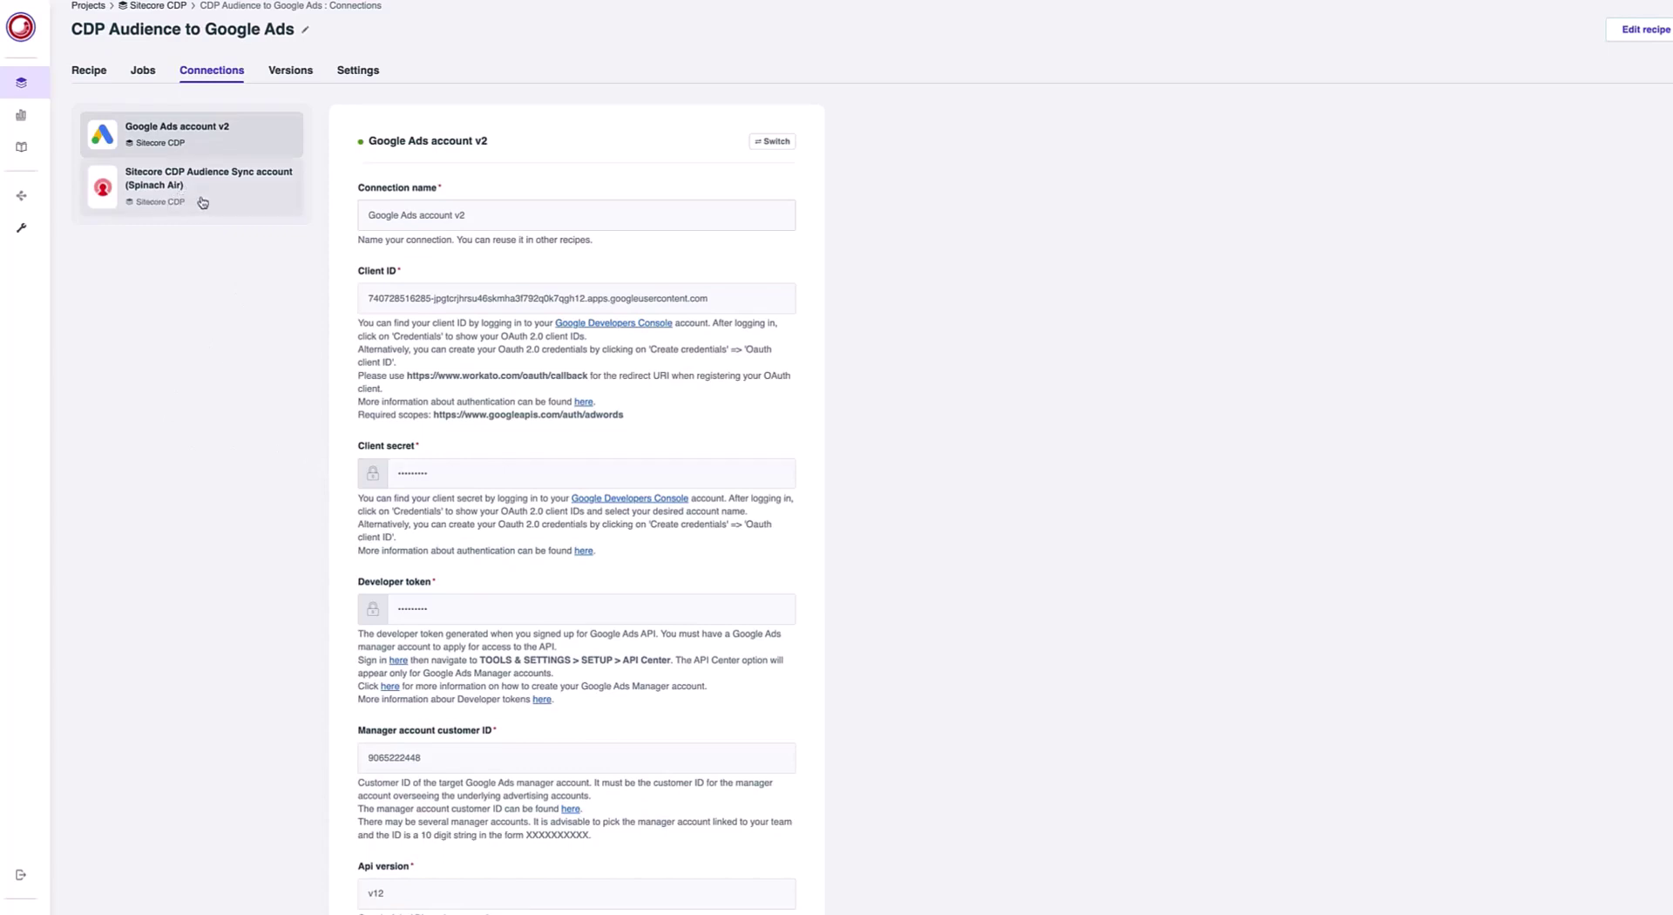
pyautogui.click(293, 76)
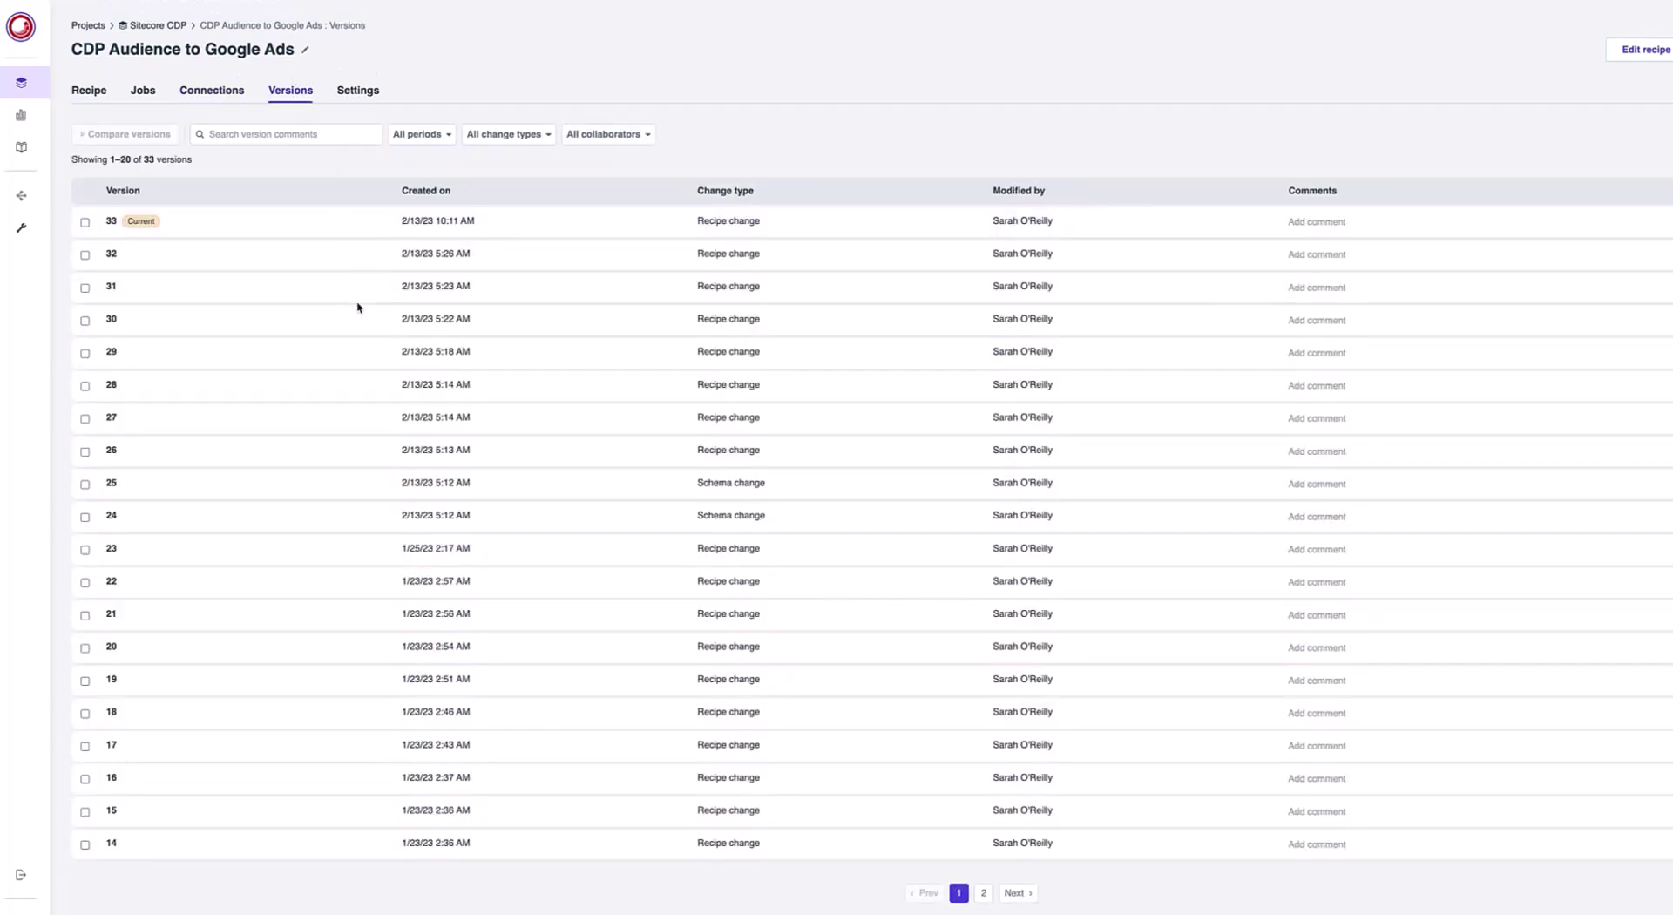